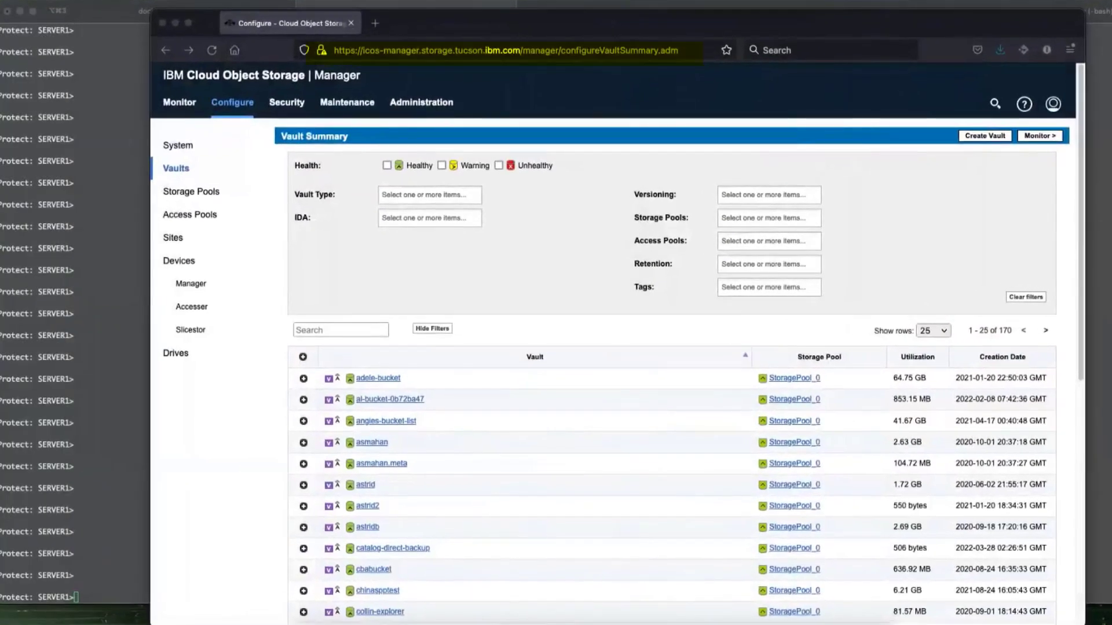
Bring the storage manager window forward to show the Vault Summary listing 170 vaults.
{"action": "left_click_drag", "start_coordinate": [521, 20], "coordinate": [484, 16]}
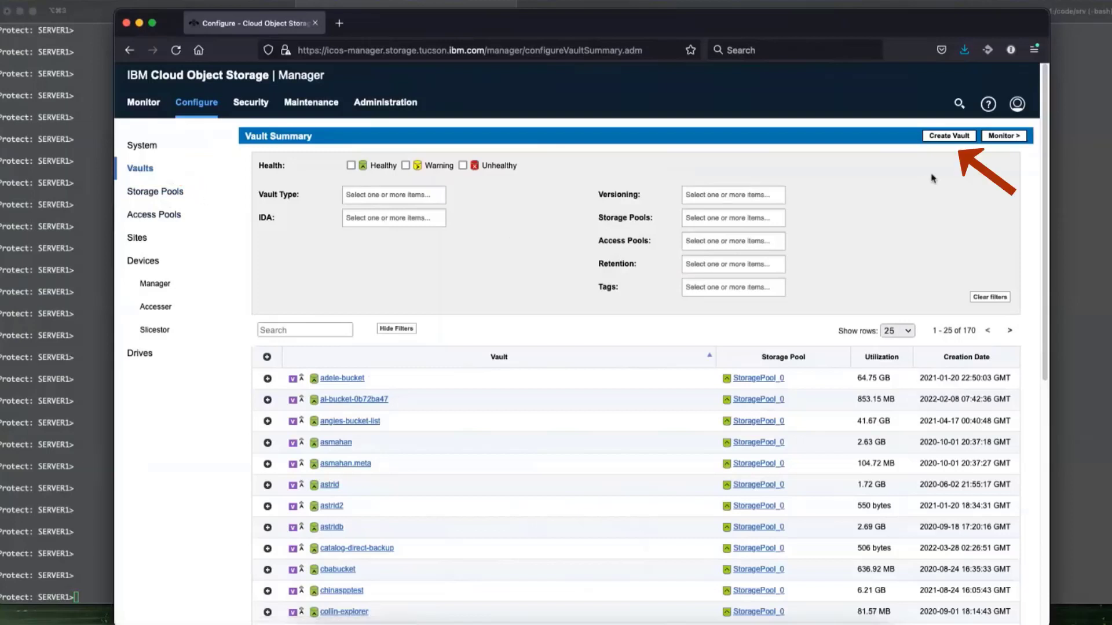
Start a vault named jay2022lock2 on StoragePool_0 optimised for Storage Efficiency.
{"action": "left_click", "coordinate": [956, 139]}
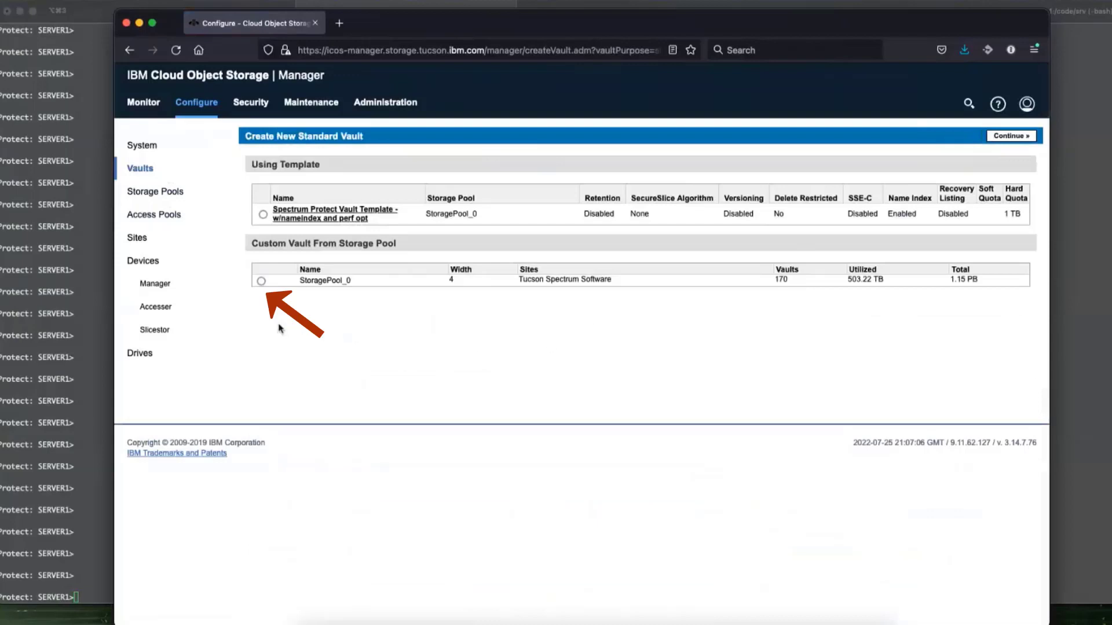
{"action": "left_click", "coordinate": [261, 281]}
{"action": "left_click", "coordinate": [1018, 135]}
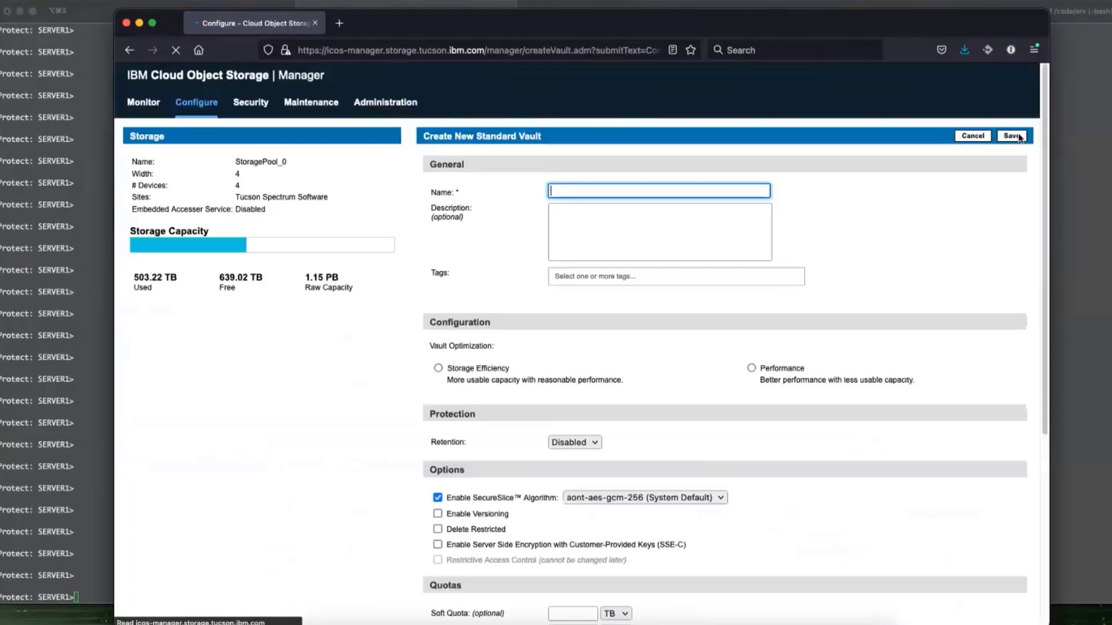
{"action": "left_click", "coordinate": [664, 189]}
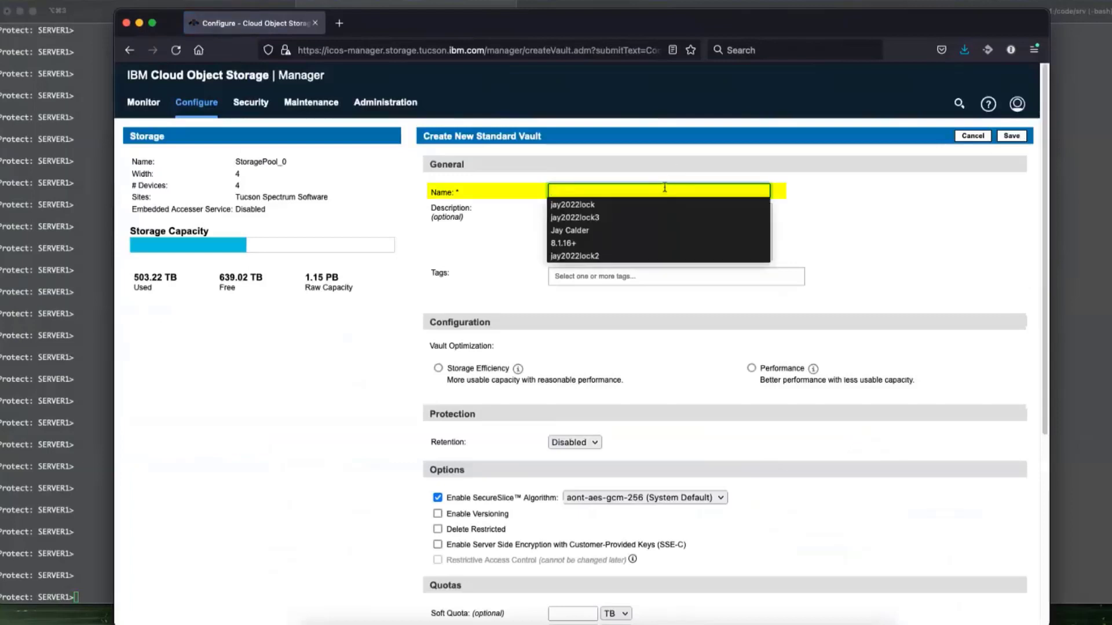
{"action": "left_click", "coordinate": [573, 255]}
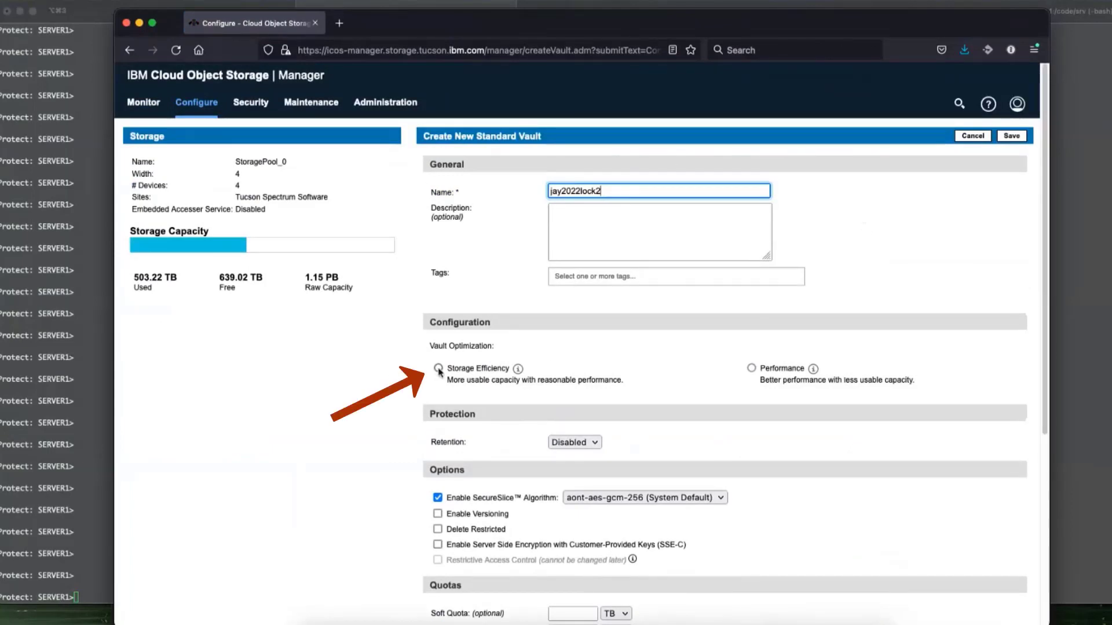
{"action": "left_click", "coordinate": [439, 369]}
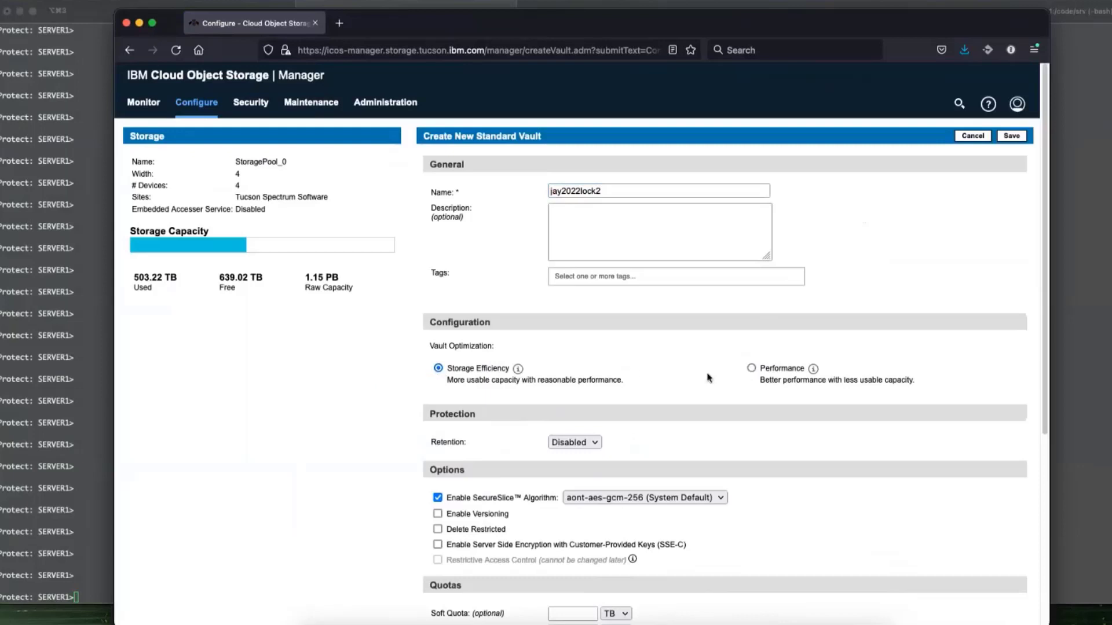
Set the vault's Retention to Enabled and confirm permanent protection.
{"action": "scroll", "coordinate": [707, 378], "scroll_direction": "down", "scroll_amount": 1}
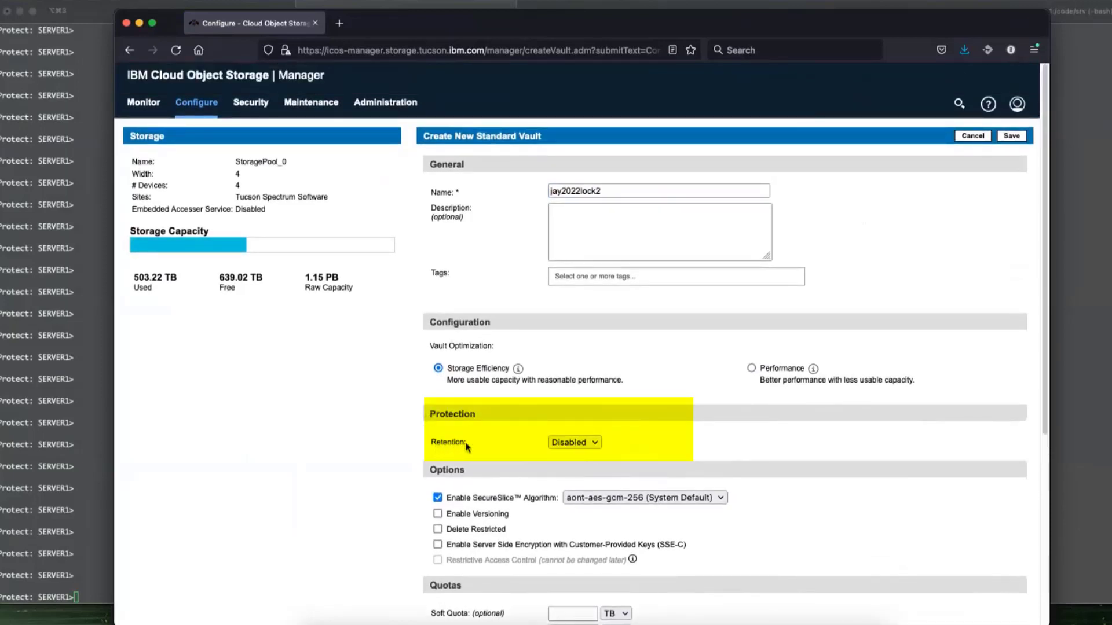
{"action": "left_click", "coordinate": [598, 444]}
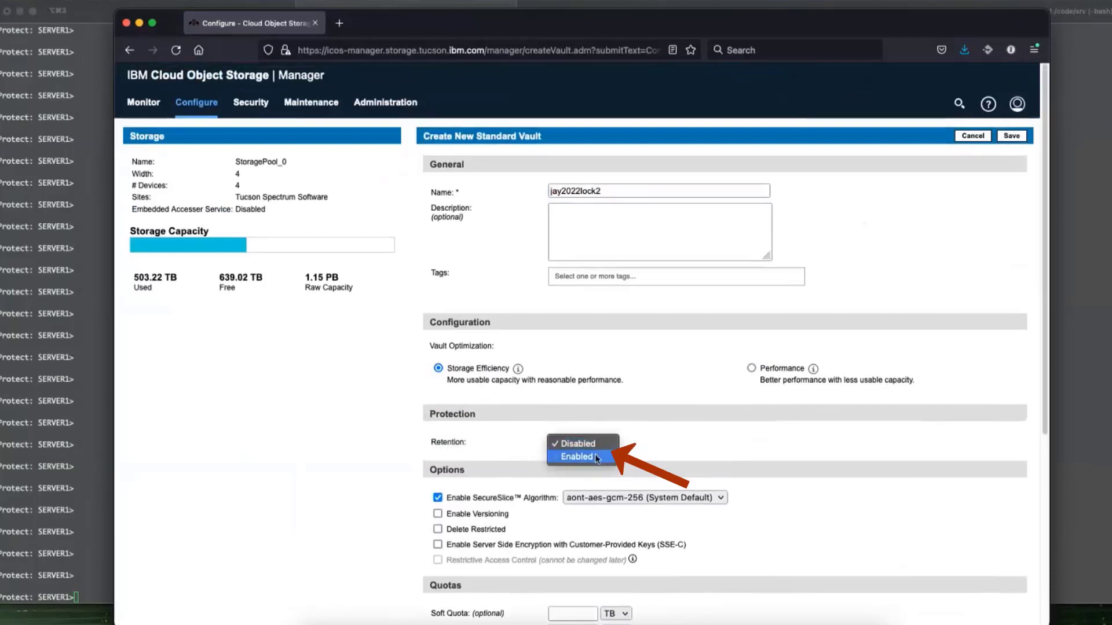
{"action": "left_click", "coordinate": [597, 457]}
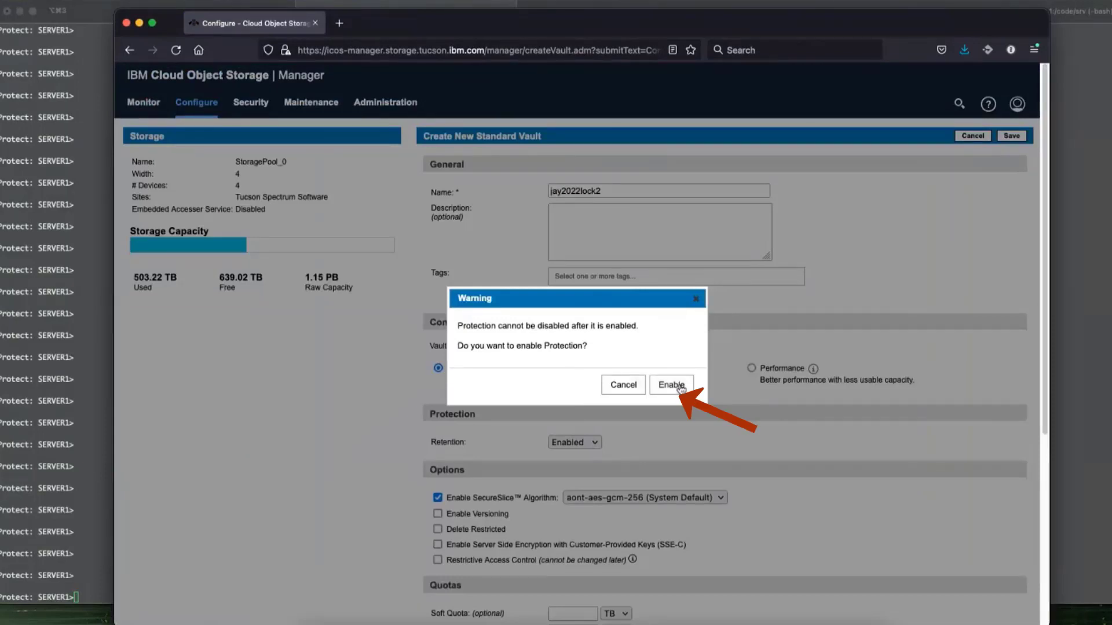
{"action": "left_click", "coordinate": [680, 387]}
{"action": "scroll", "coordinate": [681, 388], "scroll_direction": "down", "scroll_amount": 2}
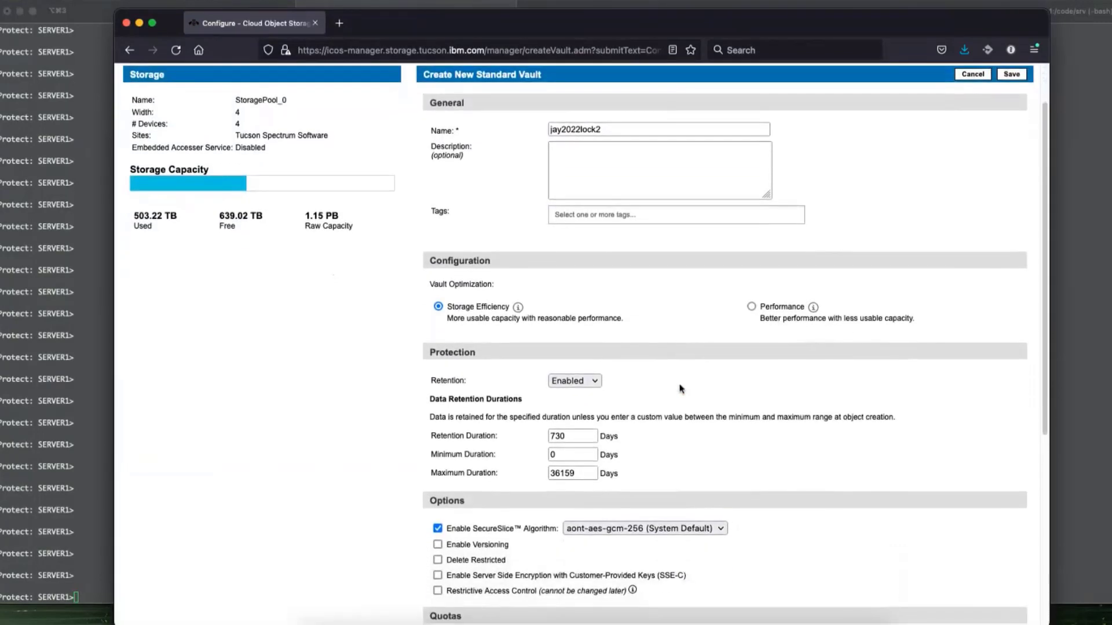
Change the retention duration from 730 days to 1 day.
{"action": "scroll", "coordinate": [681, 388], "scroll_direction": "down", "scroll_amount": 2}
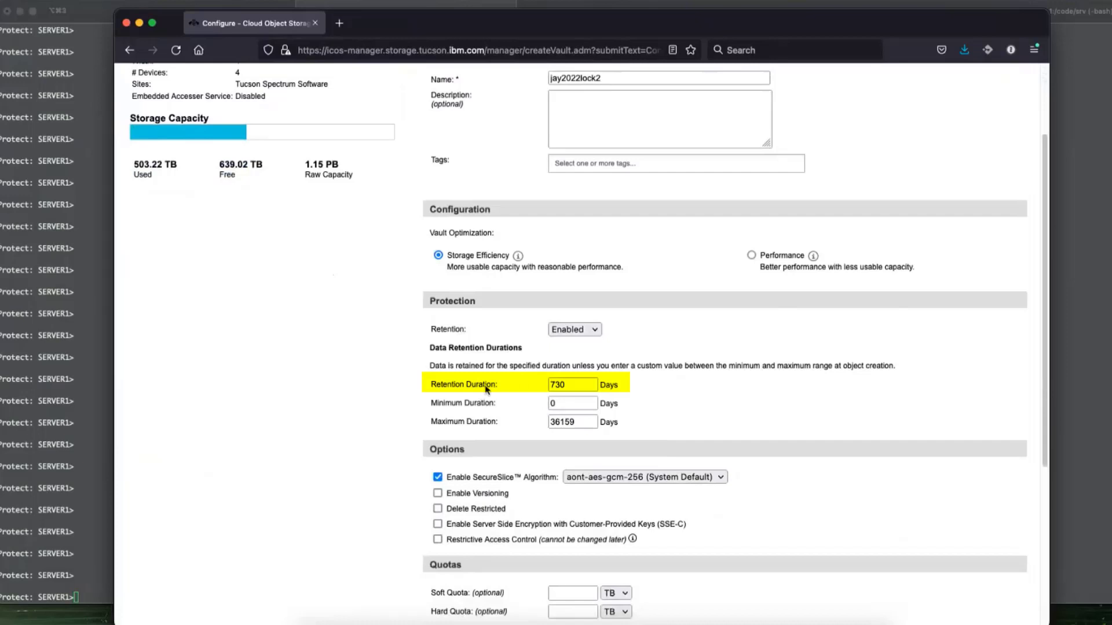
{"action": "left_click", "coordinate": [582, 384]}
{"action": "key", "text": "BackSpace"}
{"action": "key", "text": "BackSpace"}
{"action": "key", "text": "BackSpace"}
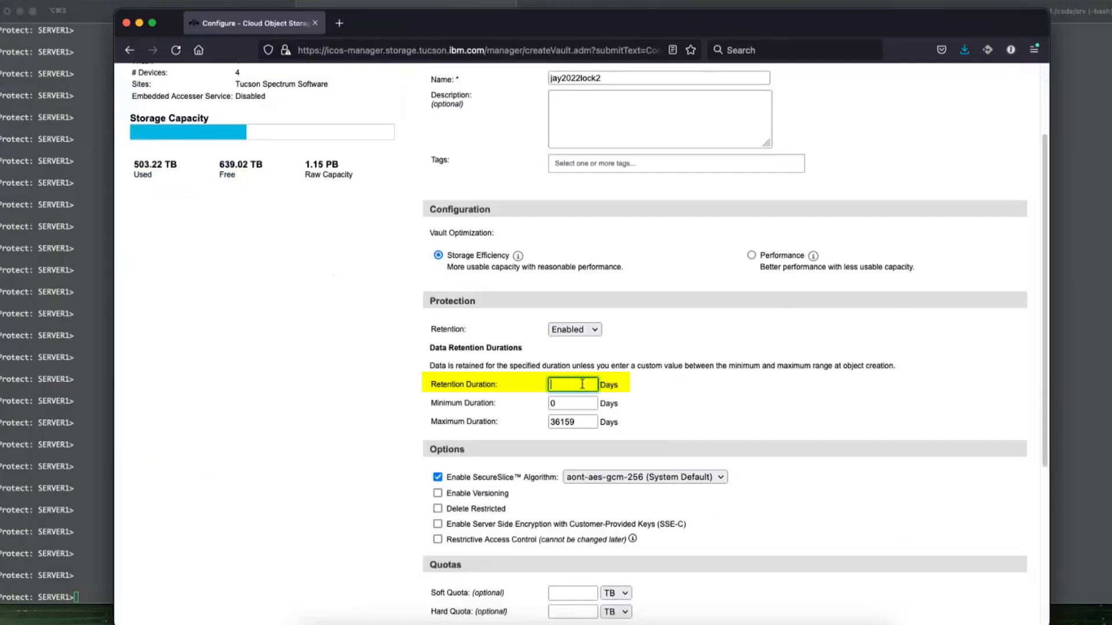
{"action": "type", "text": "1"}
{"action": "left_click", "coordinate": [686, 388]}
{"action": "double_click", "coordinate": [560, 385]}
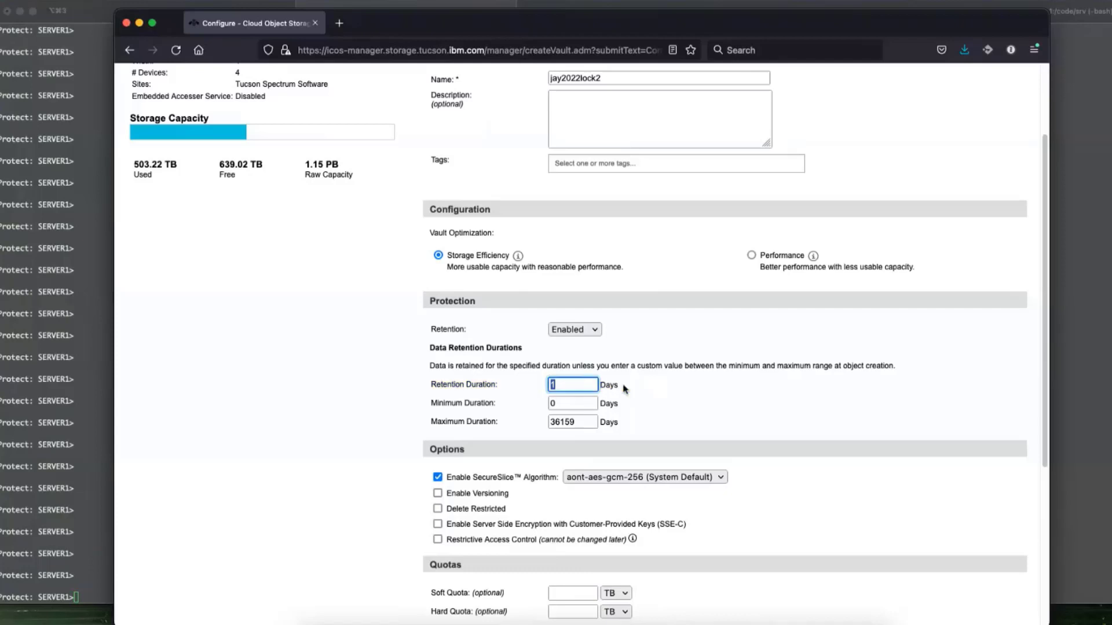
{"action": "left_click", "coordinate": [576, 402]}
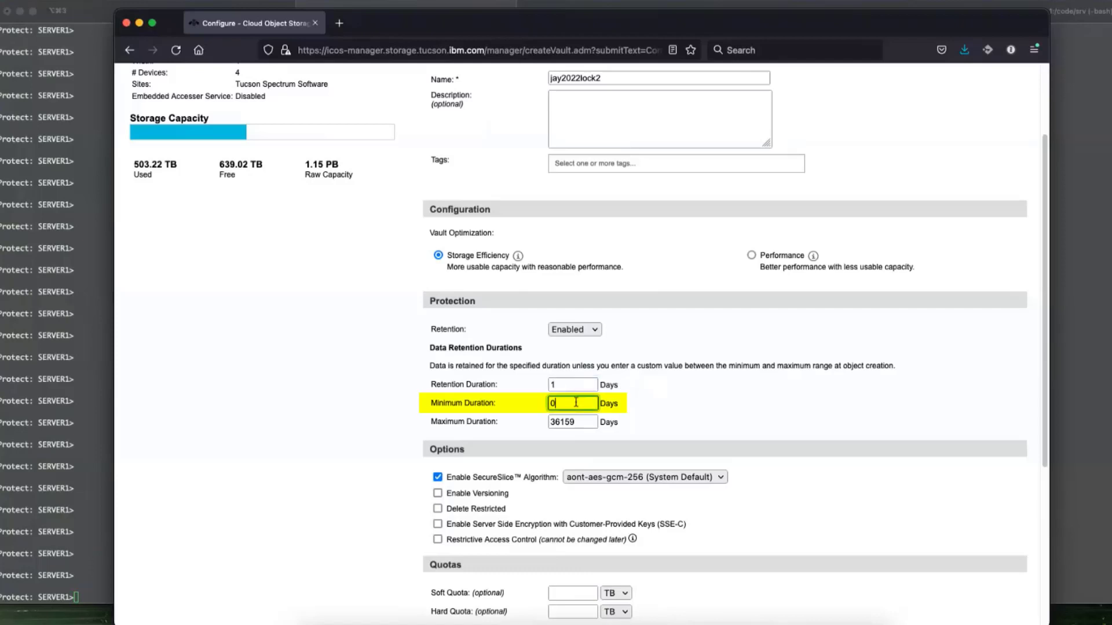
{"action": "left_click", "coordinate": [430, 404]}
{"action": "left_click_drag", "start_coordinate": [431, 405], "coordinate": [508, 405]}
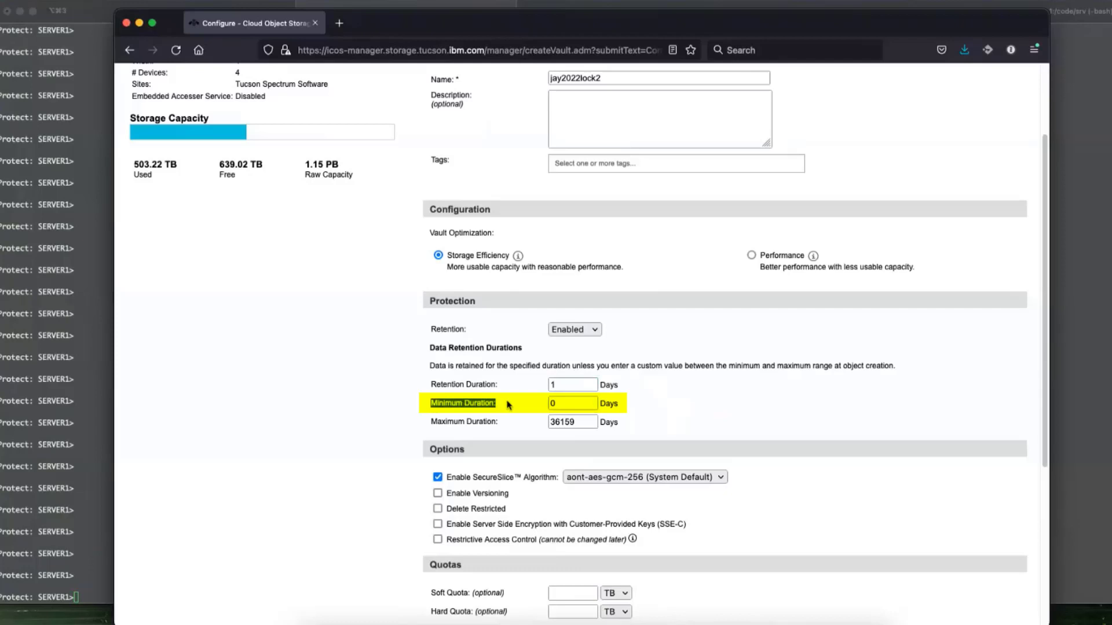
{"action": "left_click", "coordinate": [573, 403]}
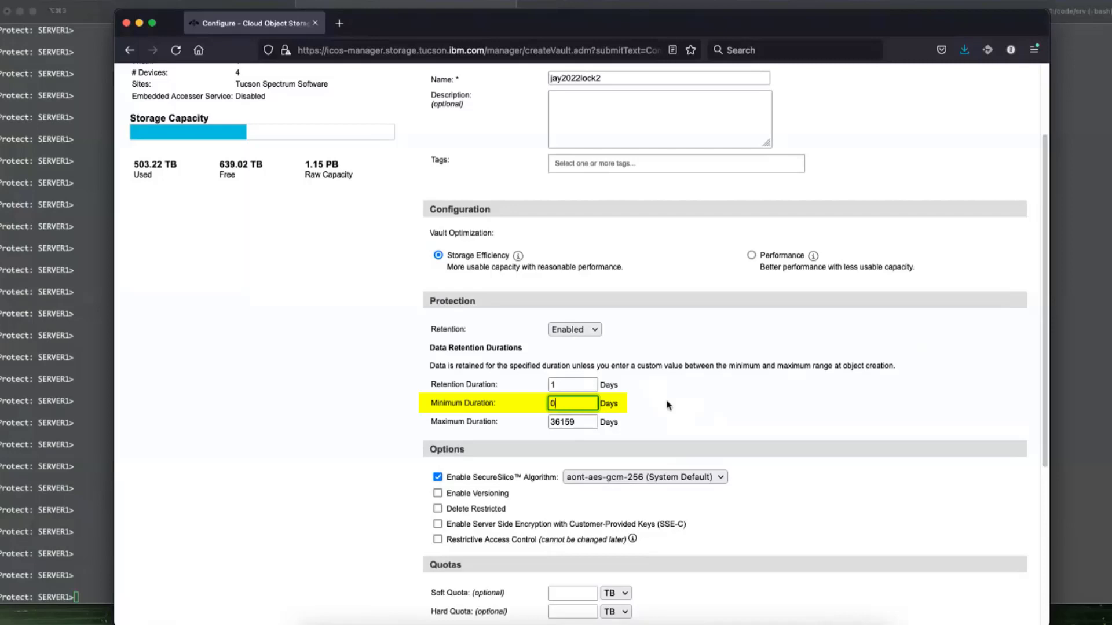
{"action": "left_click", "coordinate": [585, 423]}
{"action": "left_click_drag", "start_coordinate": [586, 423], "coordinate": [549, 421]}
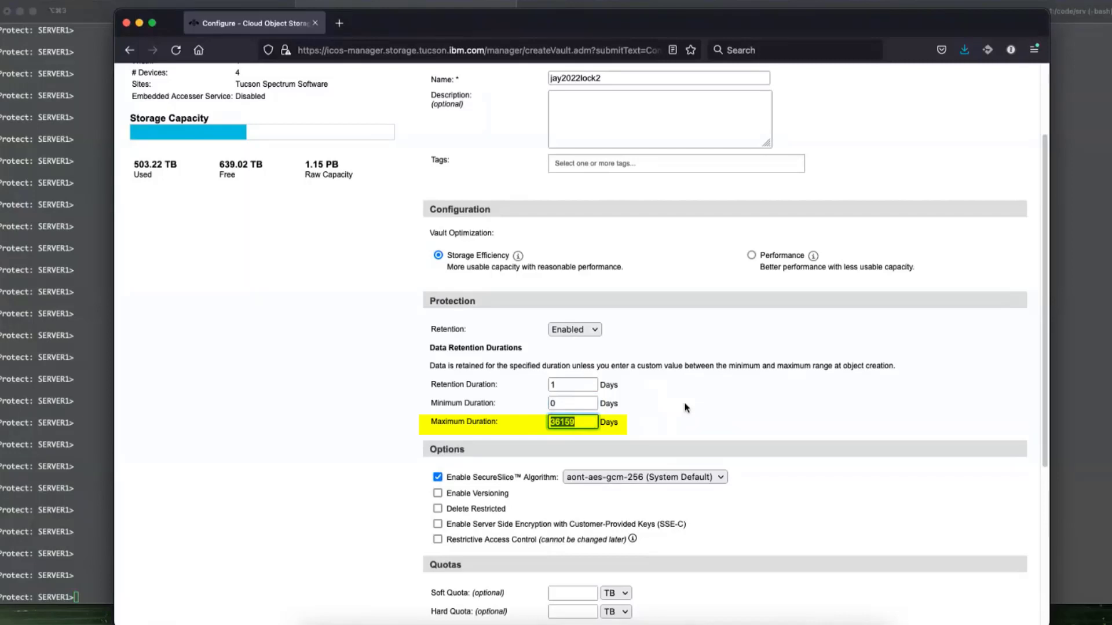
Enter 30 days as the maximum retention duration.
{"action": "type", "text": "30"}
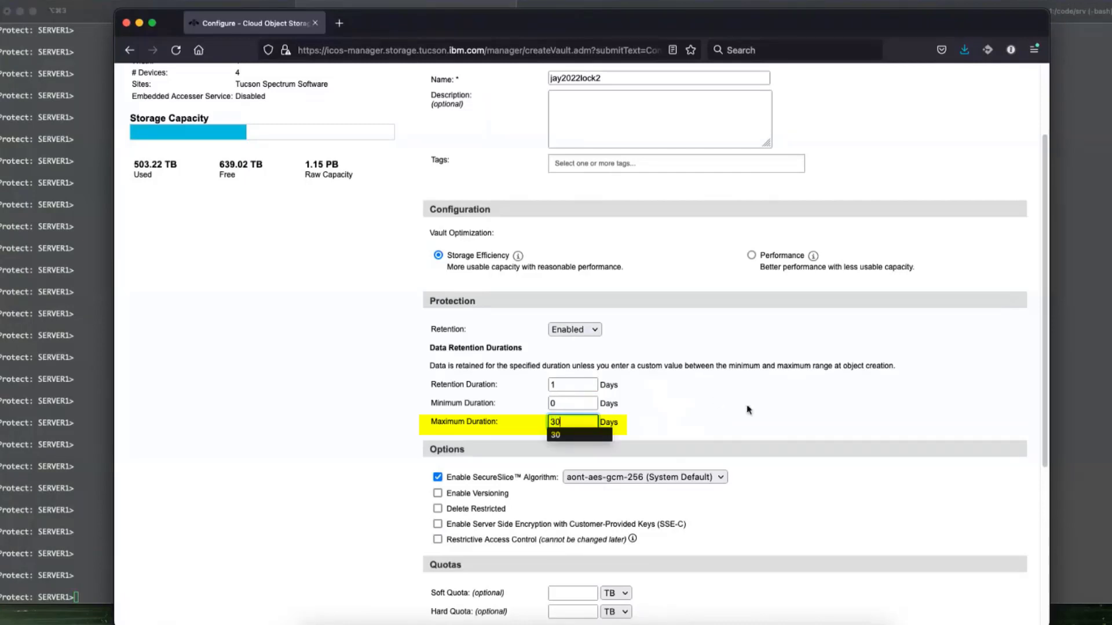
{"action": "left_click", "coordinate": [731, 416]}
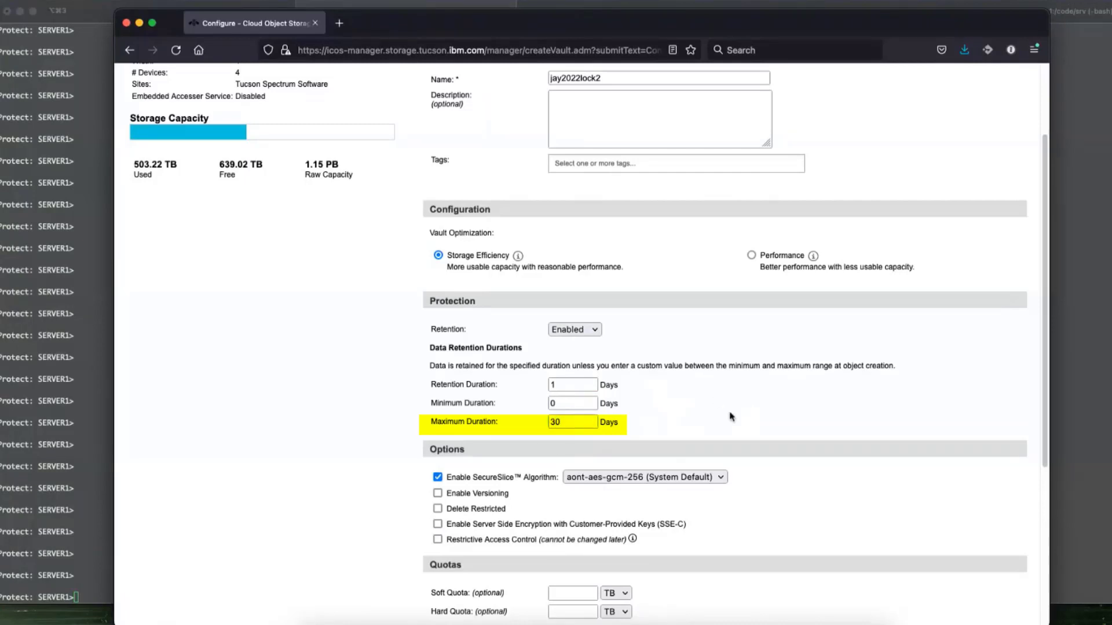
{"action": "left_click", "coordinate": [566, 423]}
Save vault jay2022lock2 and review its configuration page.
{"action": "scroll", "coordinate": [739, 423], "scroll_direction": "down", "scroll_amount": 1}
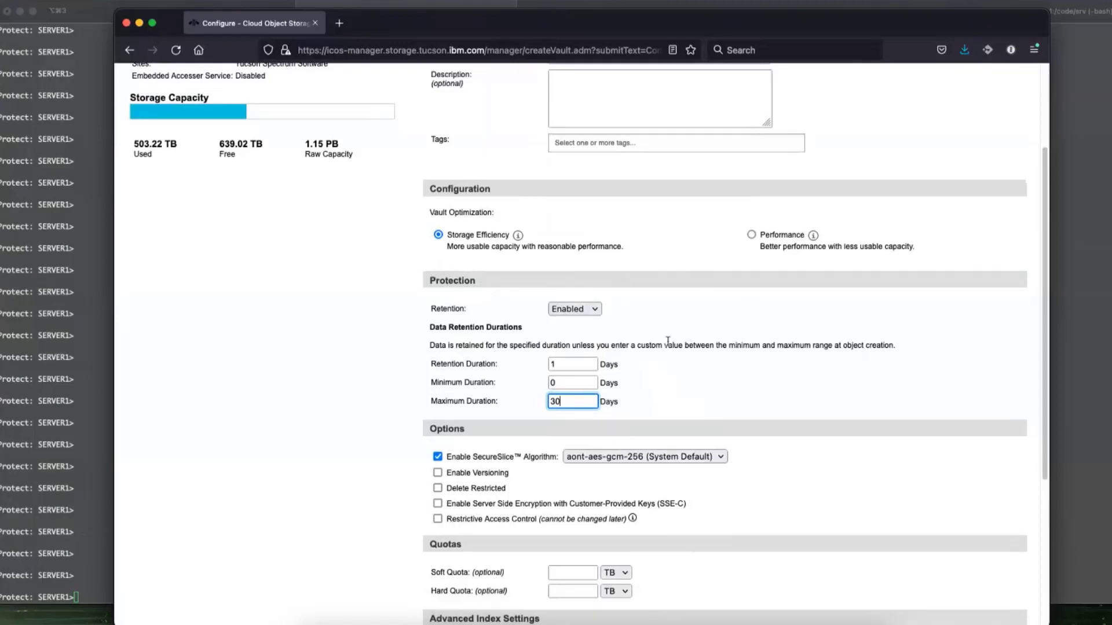
{"action": "scroll", "coordinate": [670, 349], "scroll_direction": "down", "scroll_amount": 7}
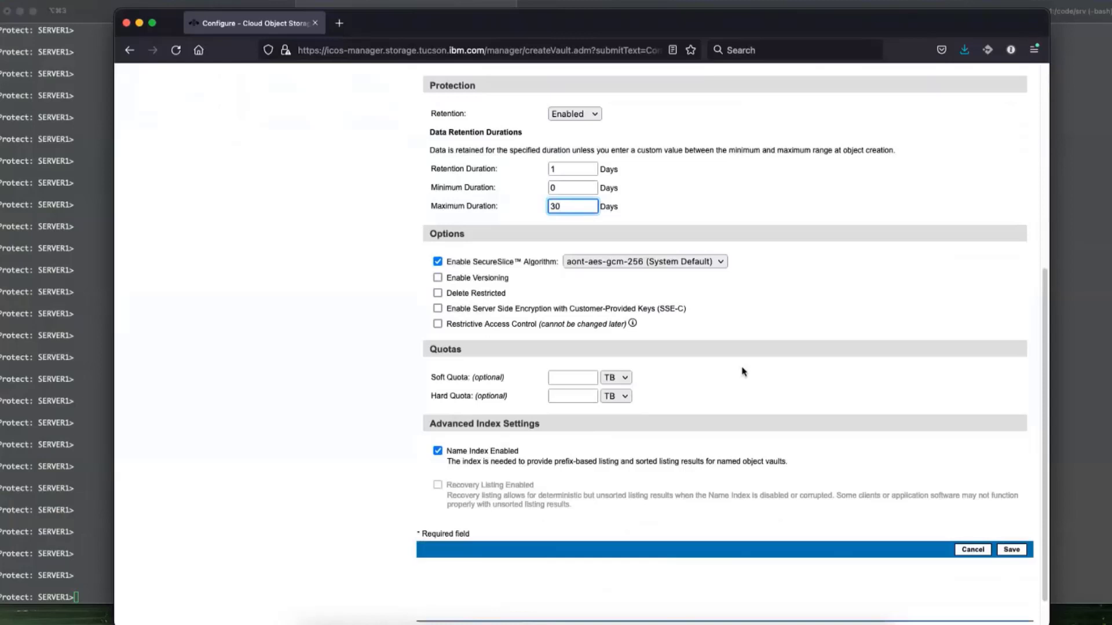
{"action": "scroll", "coordinate": [743, 371], "scroll_direction": "down", "scroll_amount": 1}
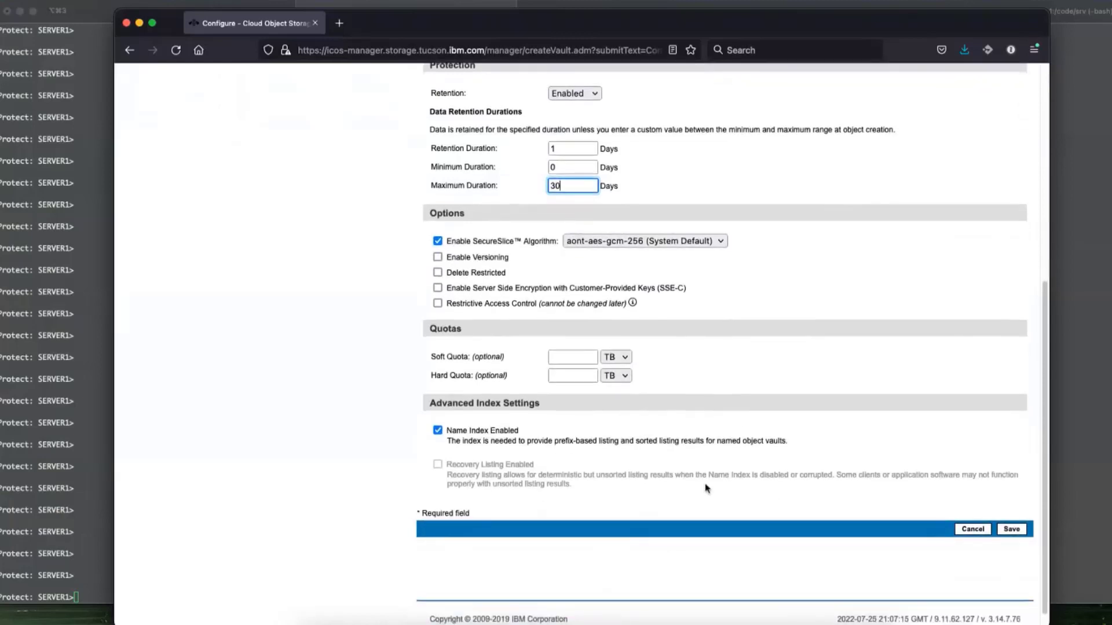
{"action": "scroll", "coordinate": [714, 492], "scroll_direction": "down", "scroll_amount": 1}
{"action": "left_click", "coordinate": [1016, 507]}
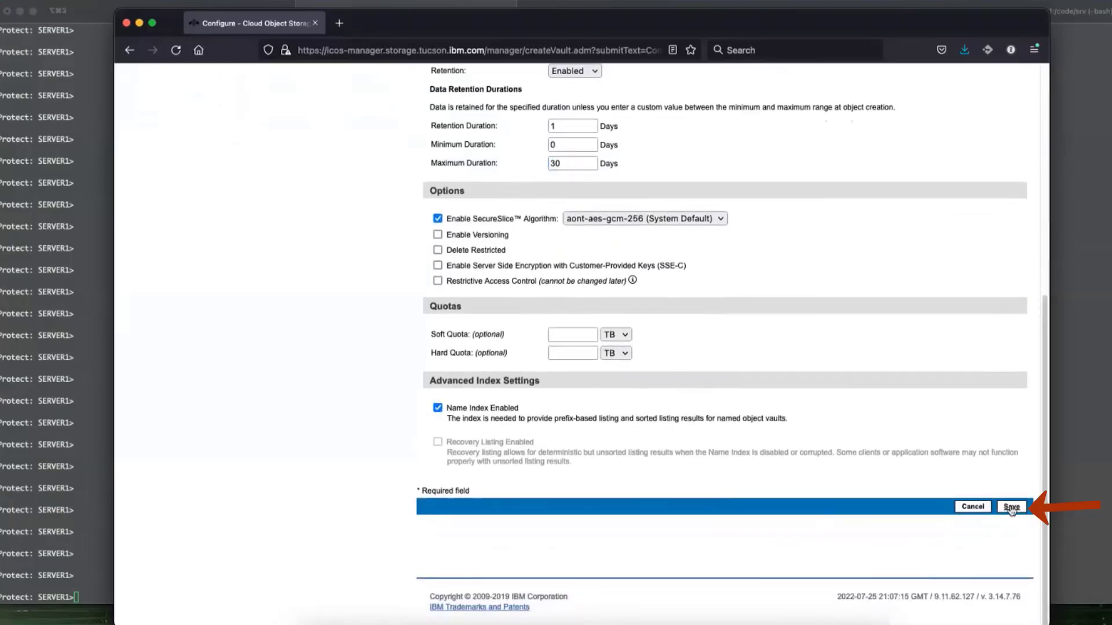
{"action": "scroll", "coordinate": [809, 478], "scroll_direction": "down", "scroll_amount": 2}
{"action": "scroll", "coordinate": [809, 477], "scroll_direction": "down", "scroll_amount": 2}
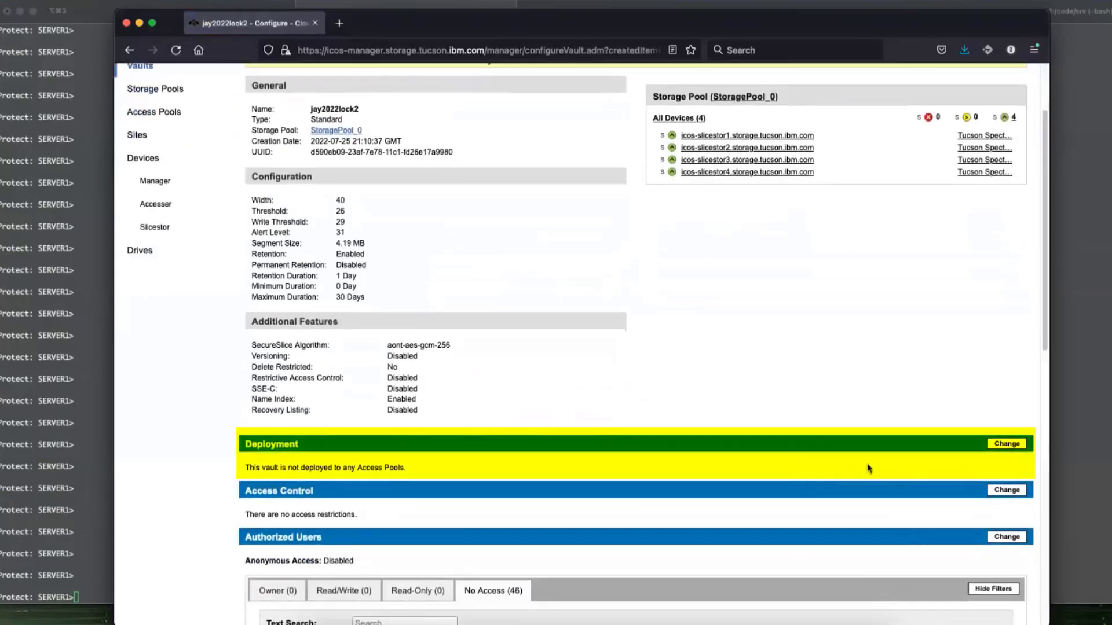
{"action": "scroll", "coordinate": [869, 468], "scroll_direction": "down", "scroll_amount": 1}
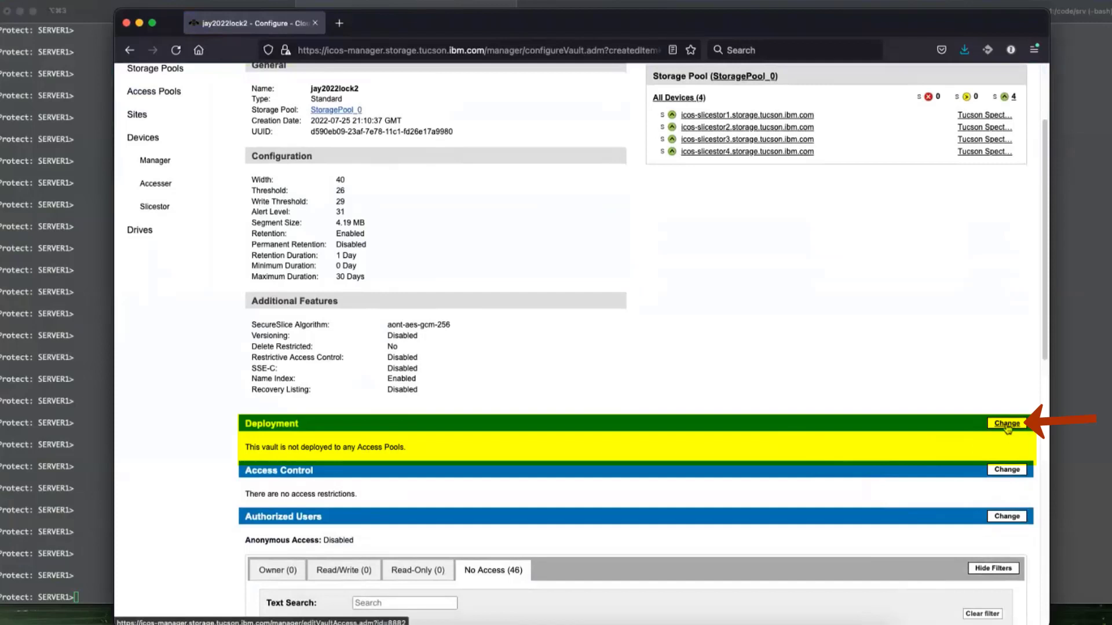
{"action": "left_click", "coordinate": [1007, 425]}
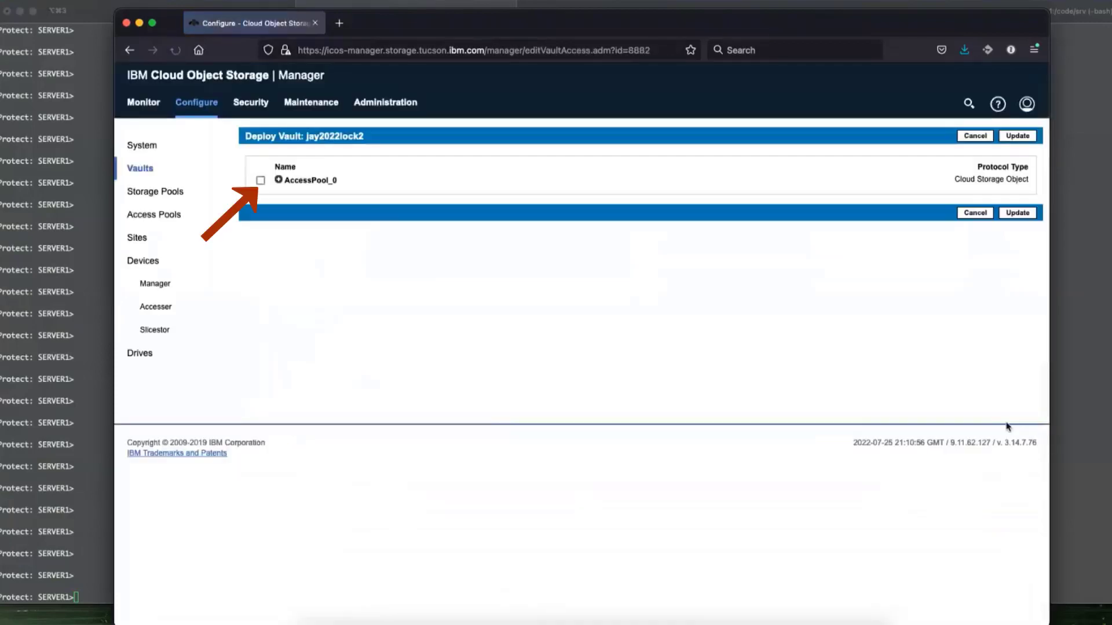
{"action": "left_click", "coordinate": [260, 180]}
{"action": "left_click", "coordinate": [1019, 215]}
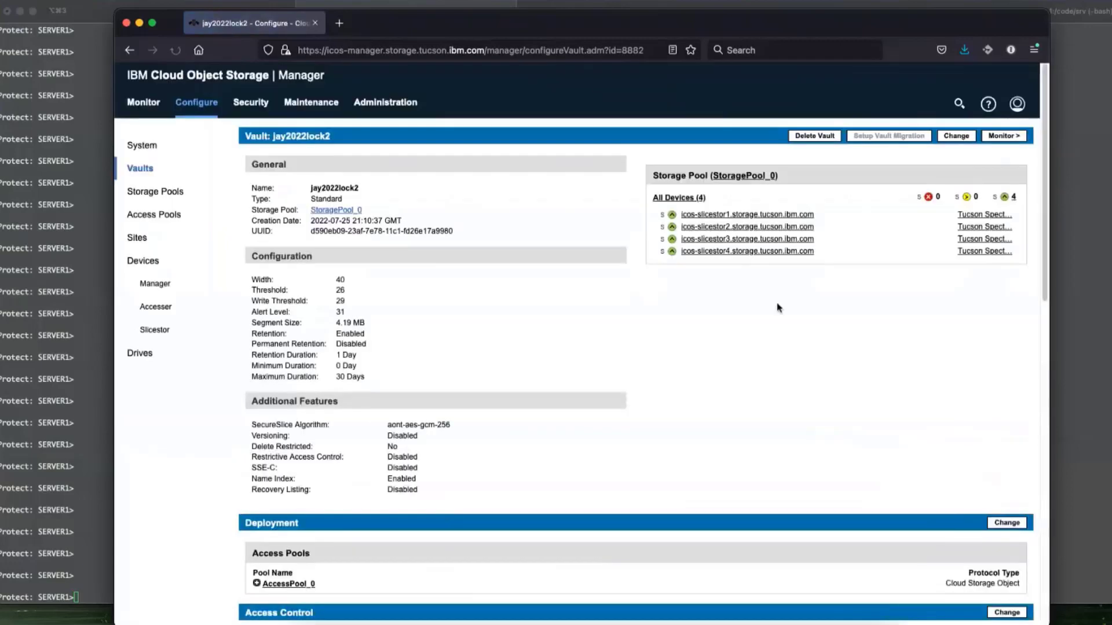
{"action": "scroll", "coordinate": [778, 307], "scroll_direction": "down", "scroll_amount": 5}
{"action": "scroll", "coordinate": [779, 308], "scroll_direction": "down", "scroll_amount": 5}
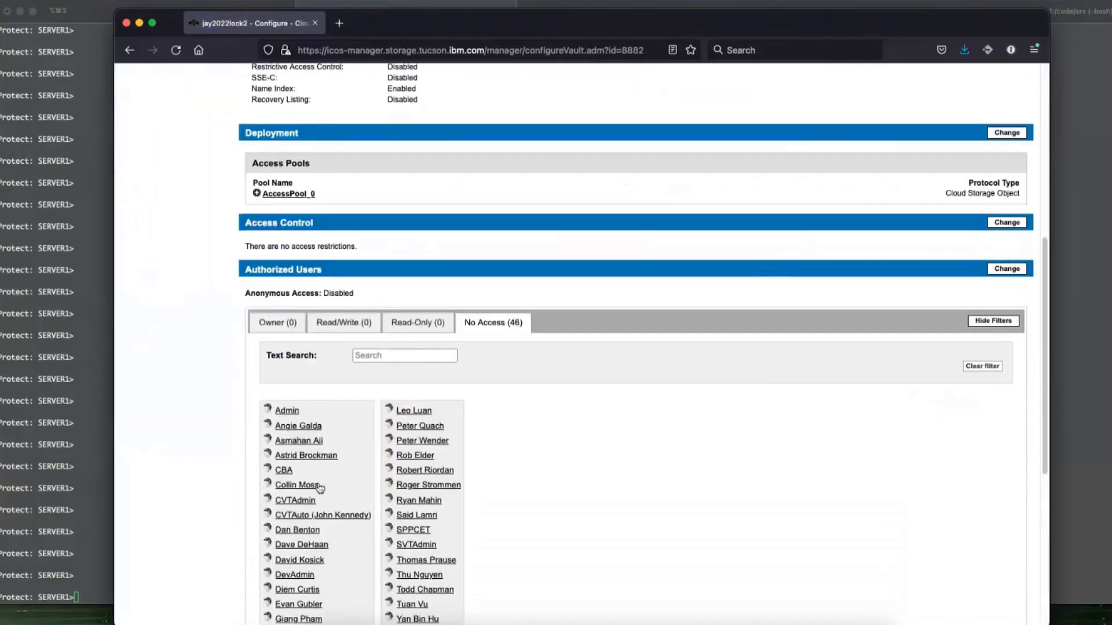
{"action": "scroll", "coordinate": [322, 484], "scroll_direction": "down", "scroll_amount": 2}
{"action": "scroll", "coordinate": [322, 484], "scroll_direction": "down", "scroll_amount": 3}
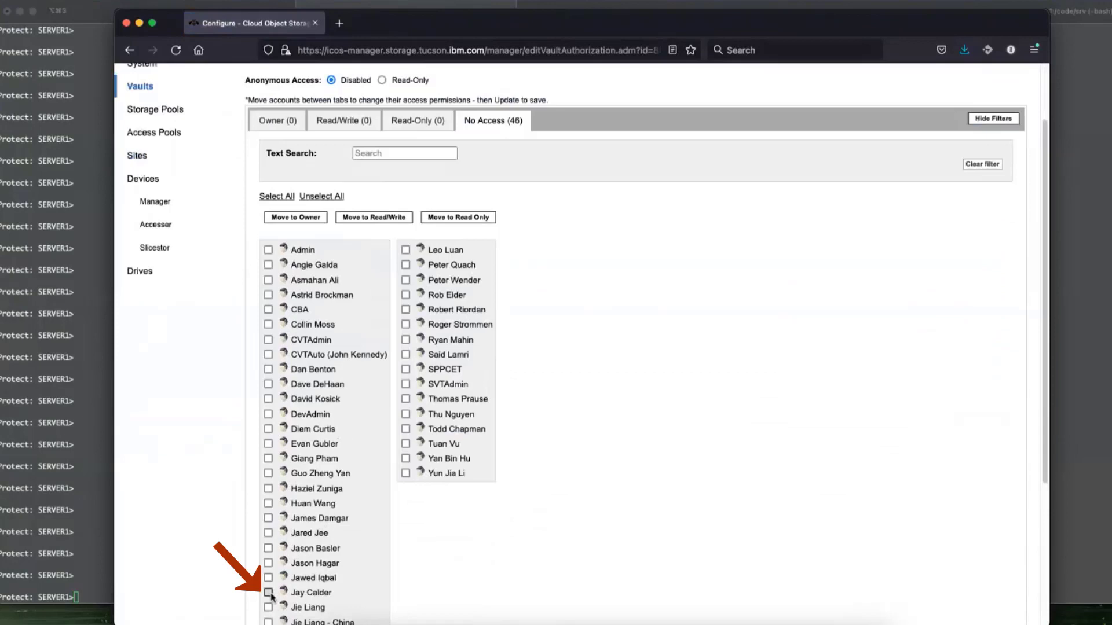
Move the chosen account into the Owner list of vault jay2022lock2.
{"action": "left_click", "coordinate": [268, 592]}
{"action": "scroll", "coordinate": [484, 533], "scroll_direction": "up", "scroll_amount": 2}
{"action": "left_click", "coordinate": [297, 280]}
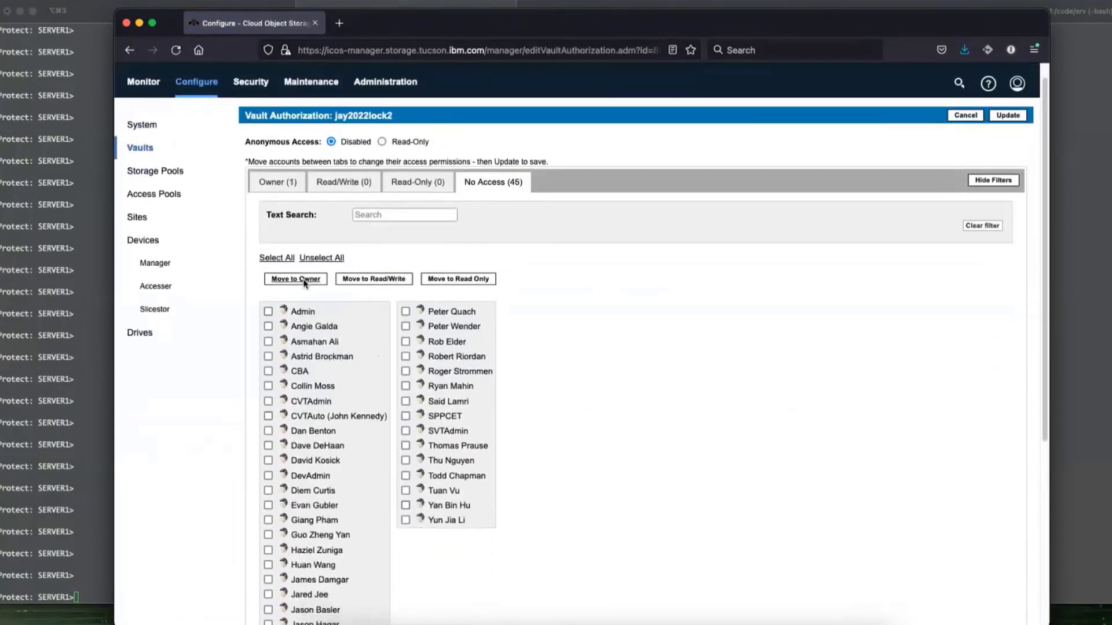
{"action": "scroll", "coordinate": [335, 235], "scroll_direction": "up", "scroll_amount": 1}
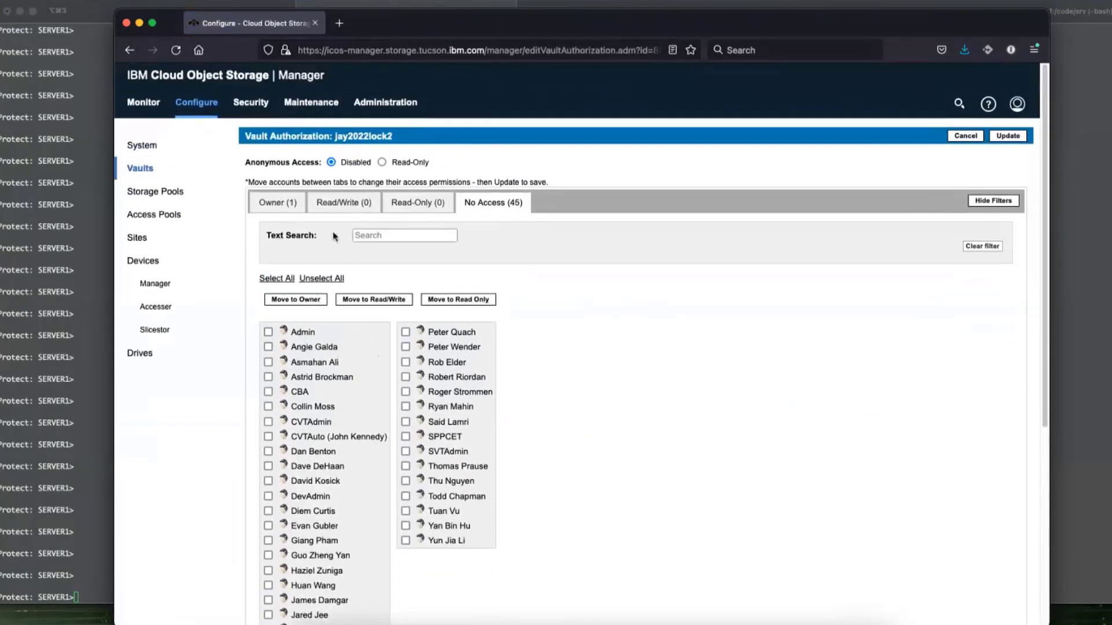
{"action": "left_click", "coordinate": [278, 202]}
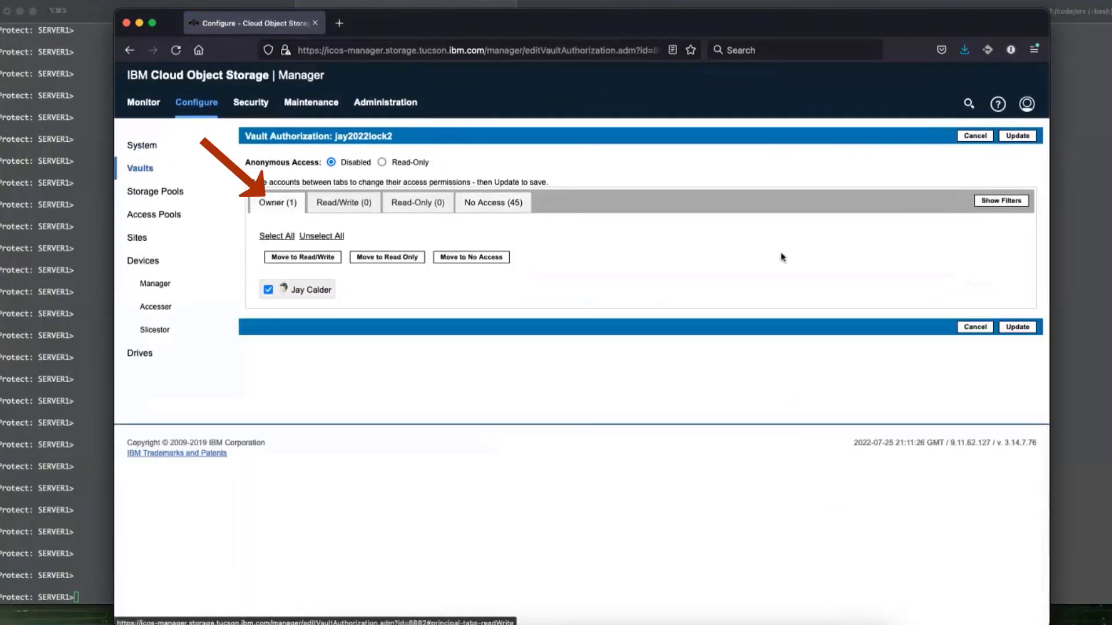
Save the authorization update and switch to the Spectrum Protect terminal.
{"action": "left_click", "coordinate": [1019, 328]}
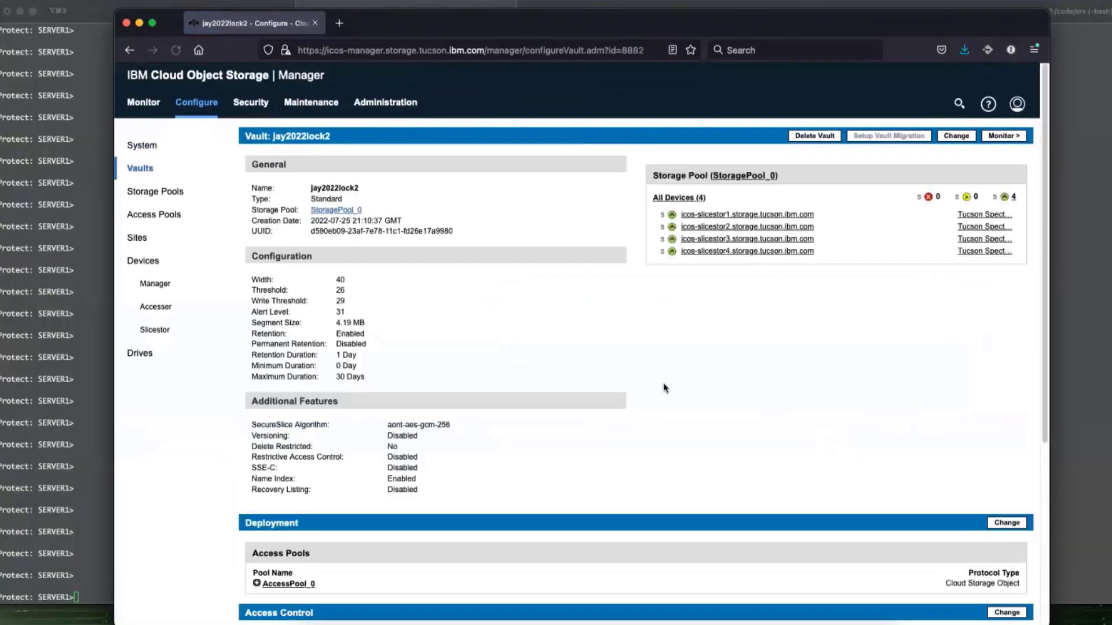
{"action": "scroll", "coordinate": [651, 381], "scroll_direction": "down", "scroll_amount": 6}
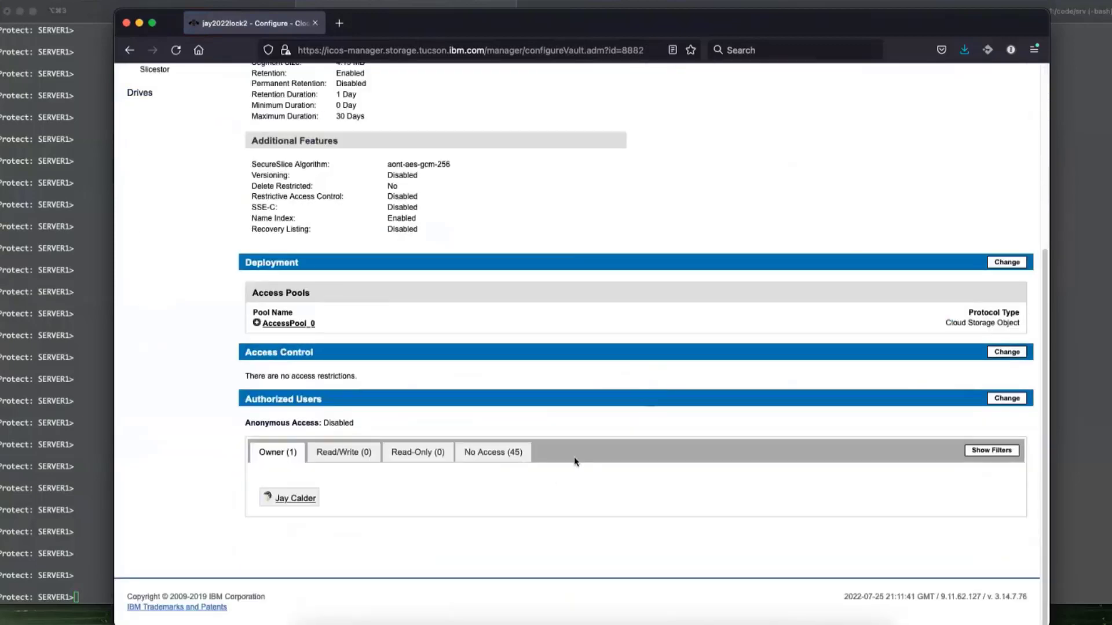
{"action": "scroll", "coordinate": [637, 450], "scroll_direction": "up", "scroll_amount": 5}
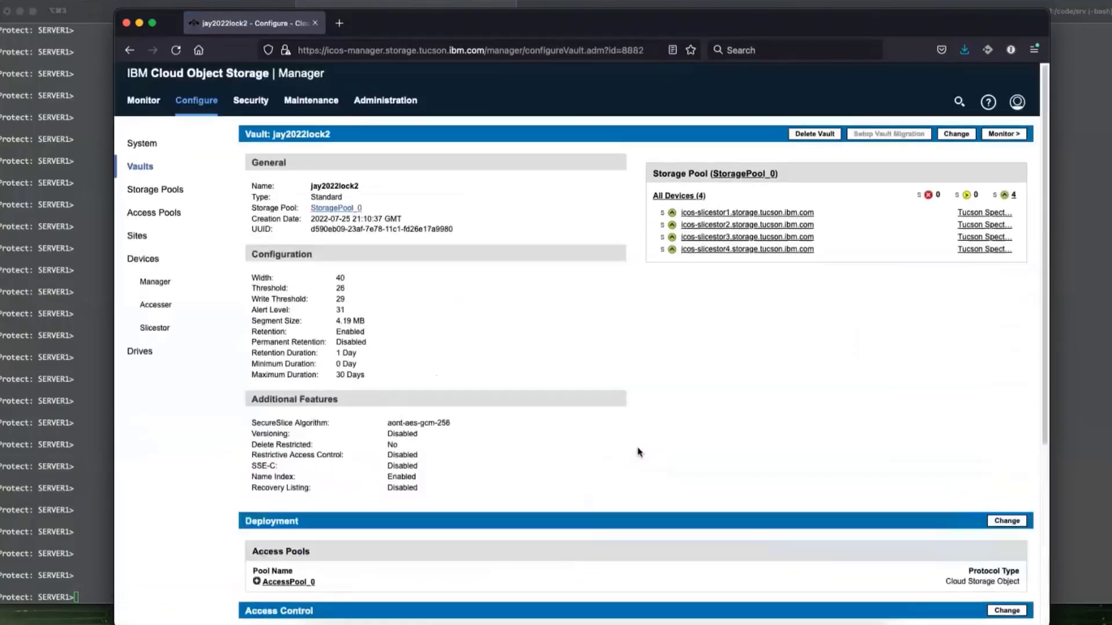
{"action": "scroll", "coordinate": [637, 451], "scroll_direction": "down", "scroll_amount": 4}
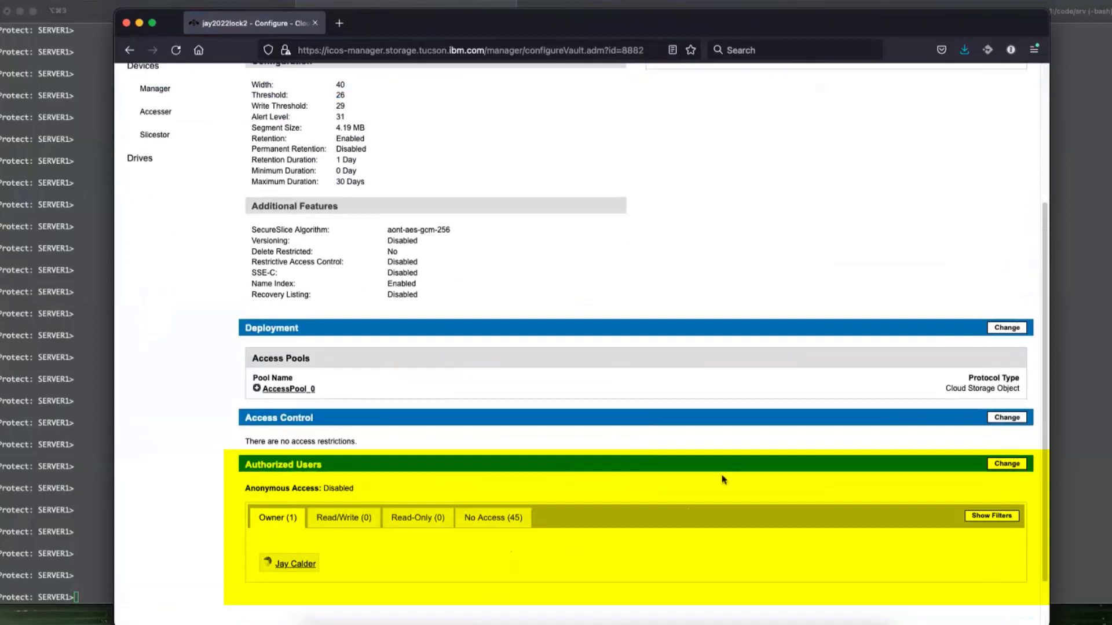
{"action": "scroll", "coordinate": [723, 479], "scroll_direction": "up", "scroll_amount": 4}
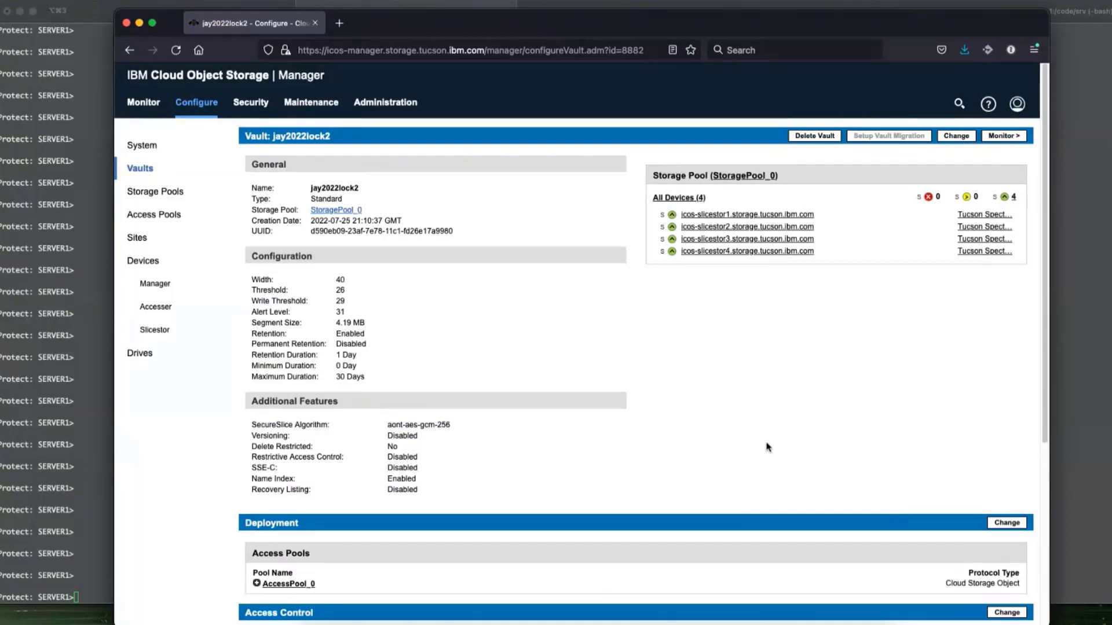
{"action": "scroll", "coordinate": [767, 448], "scroll_direction": "down", "scroll_amount": 5}
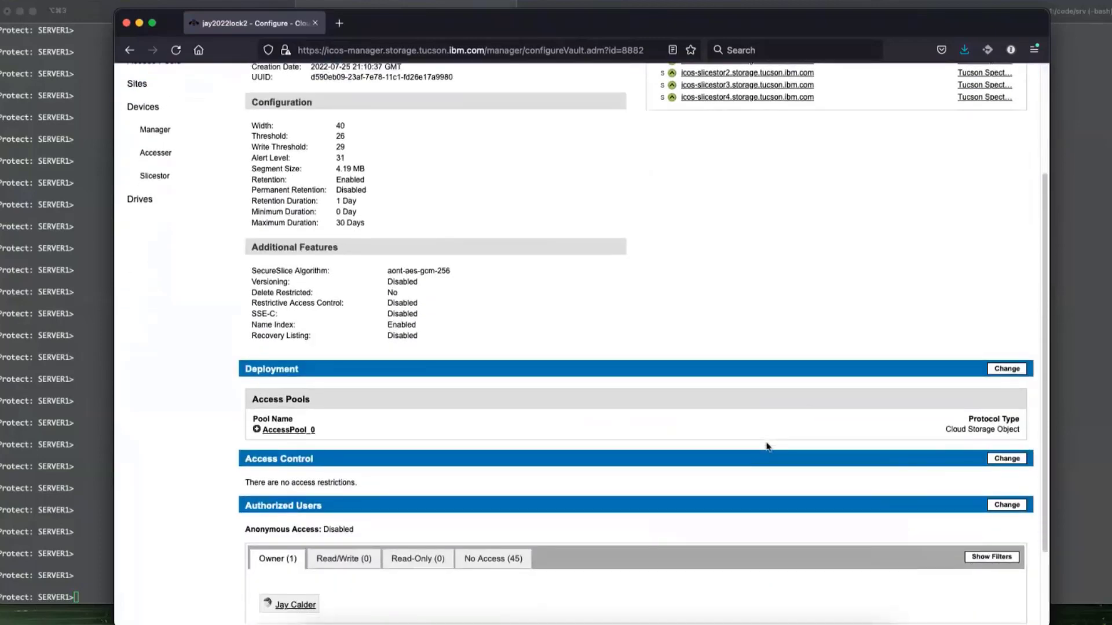
{"action": "left_click", "coordinate": [1059, 249]}
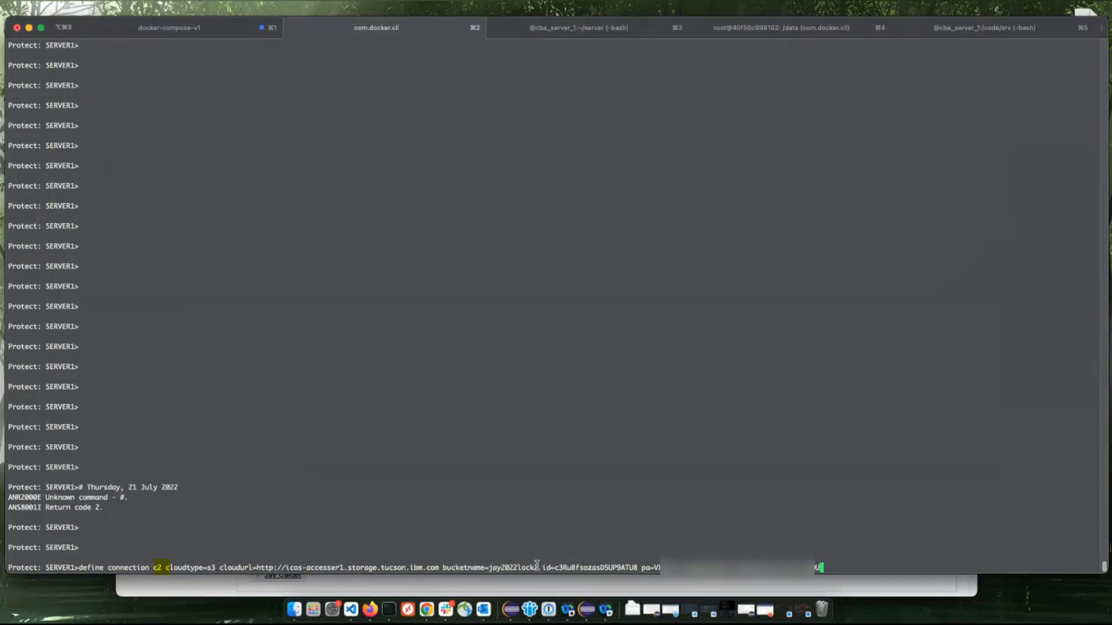
Define connection c2 for bucket jay2022lock2 and run 'validate cloud conn=c2'.
{"action": "left_click_drag", "start_coordinate": [488, 567], "coordinate": [535, 567]}
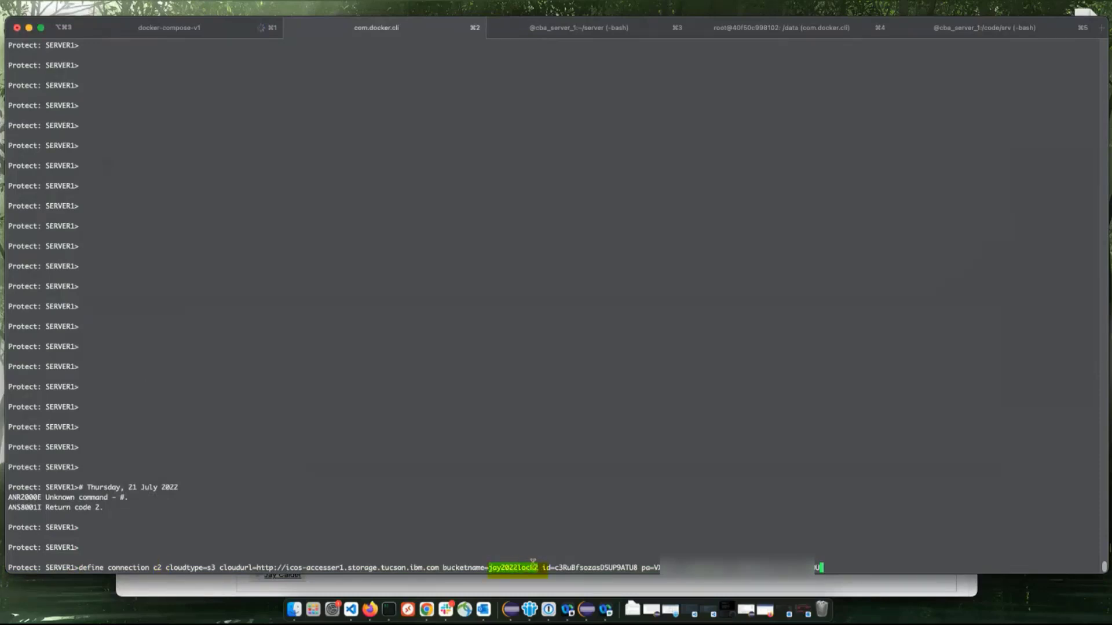
{"action": "left_click", "coordinate": [851, 568]}
{"action": "key", "text": "Return"}
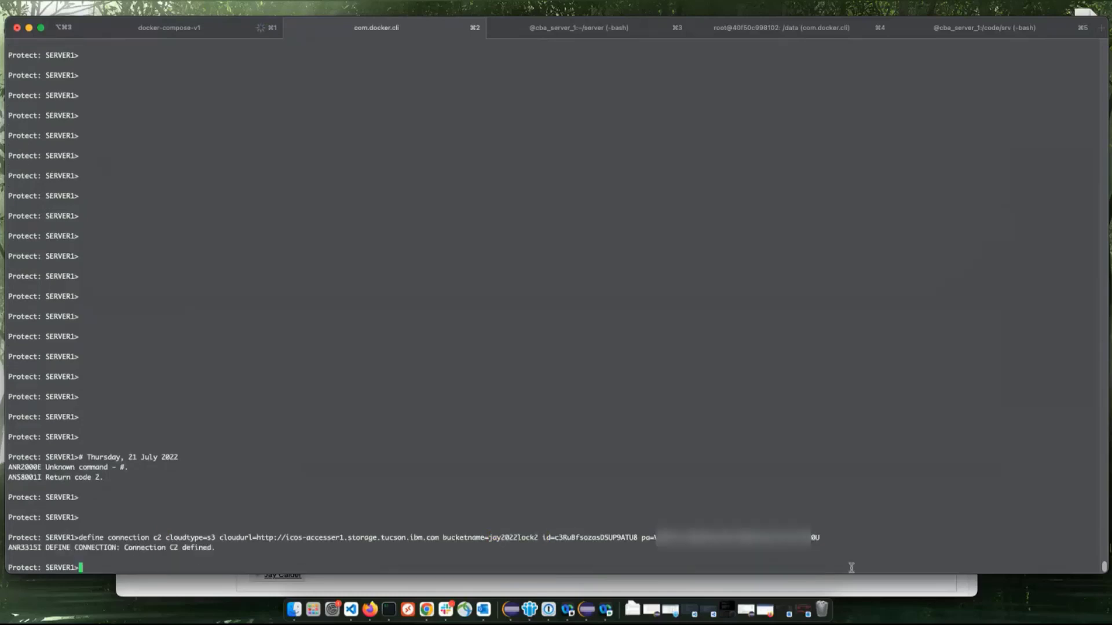
{"action": "type", "text": "valida"}
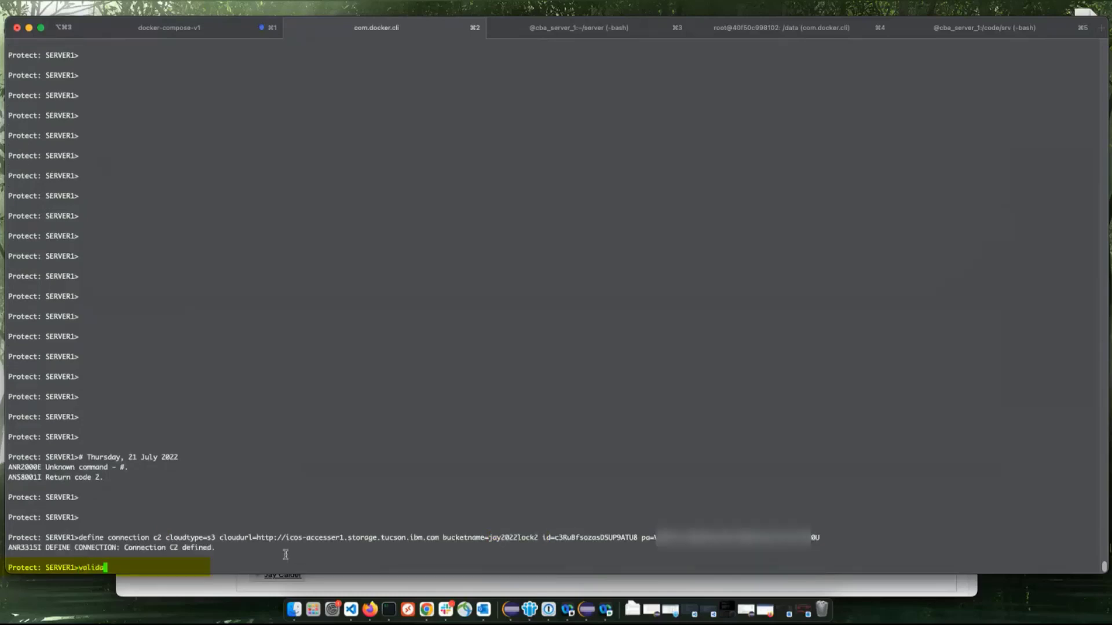
{"action": "type", "text": "te cloud conn=c2"}
{"action": "key", "text": "Return"}
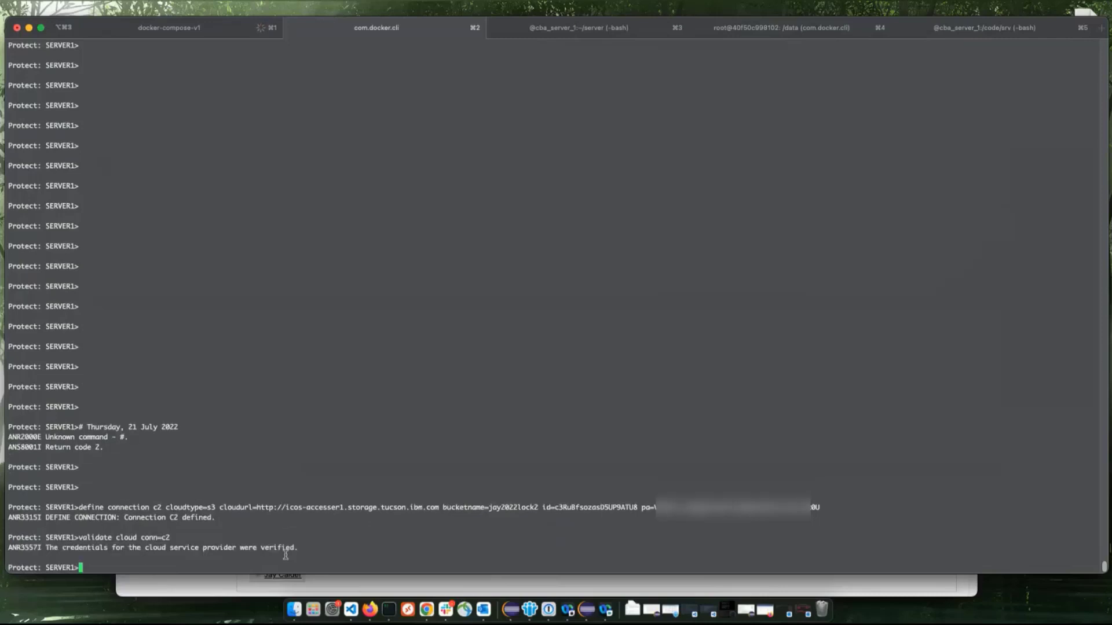
List connection c2 details with 'q conn c2 f=d' and paste the define stgpool lock2 command.
{"action": "type", "text": "q conn c2 f=d"}
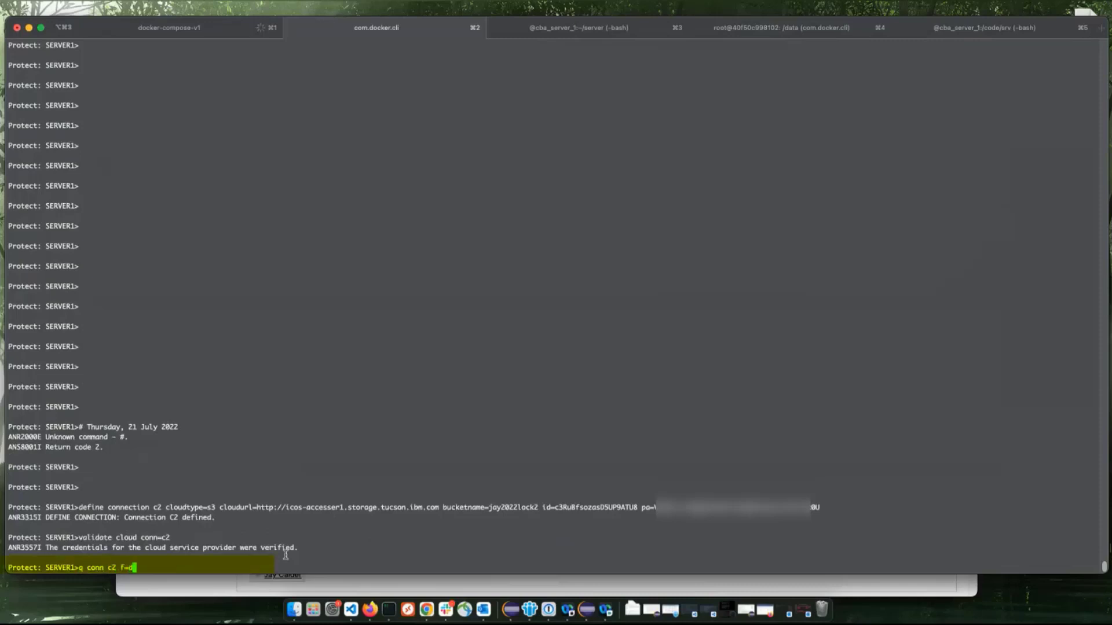
{"action": "key", "text": "Return"}
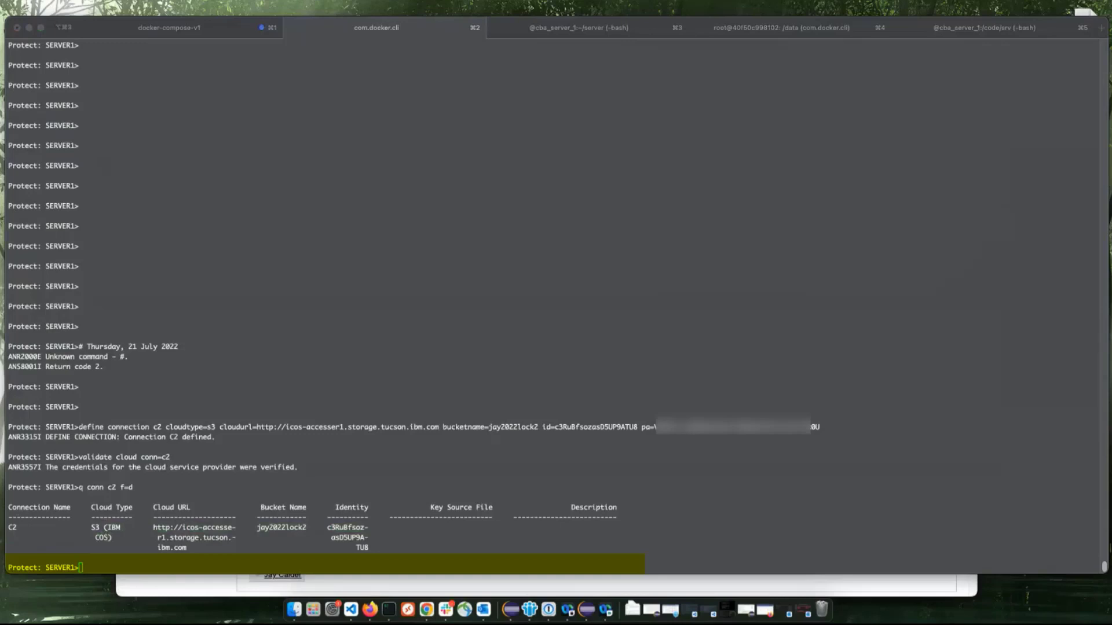
{"action": "left_click", "coordinate": [128, 565]}
{"action": "type", "text": "define stgpool lock2 stgtype=cloud connection=c2 enableclouddatalock=yes clouddatalockduration=1"}
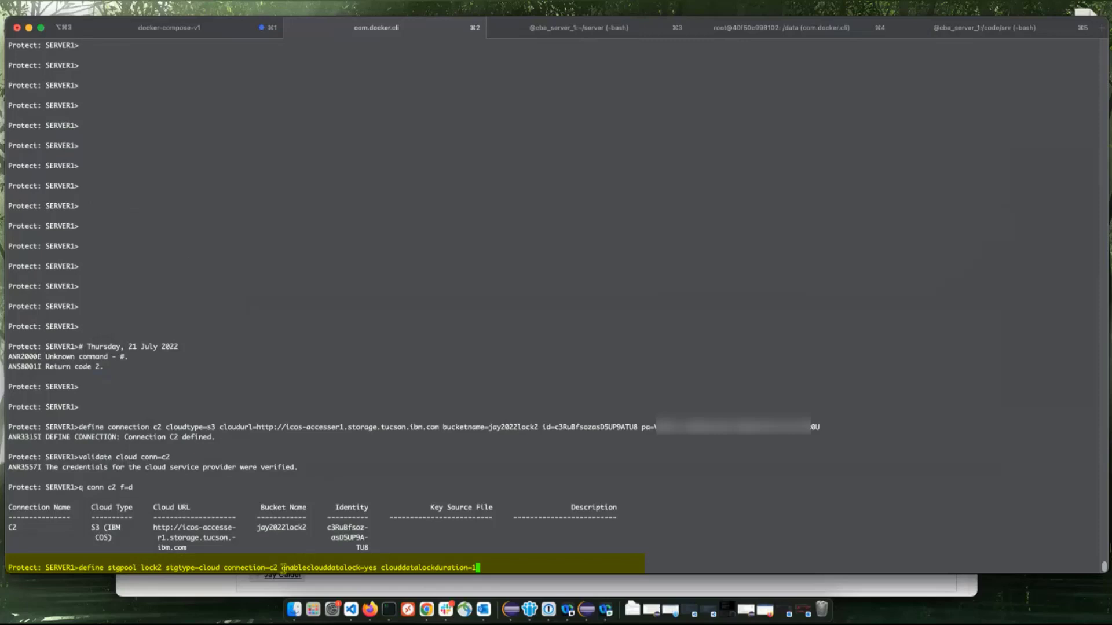
Define cloud pool lock2 on connection c2 with enableclouddatalock=yes and clouddatalockduration=1.
{"action": "left_click_drag", "start_coordinate": [283, 568], "coordinate": [375, 565]}
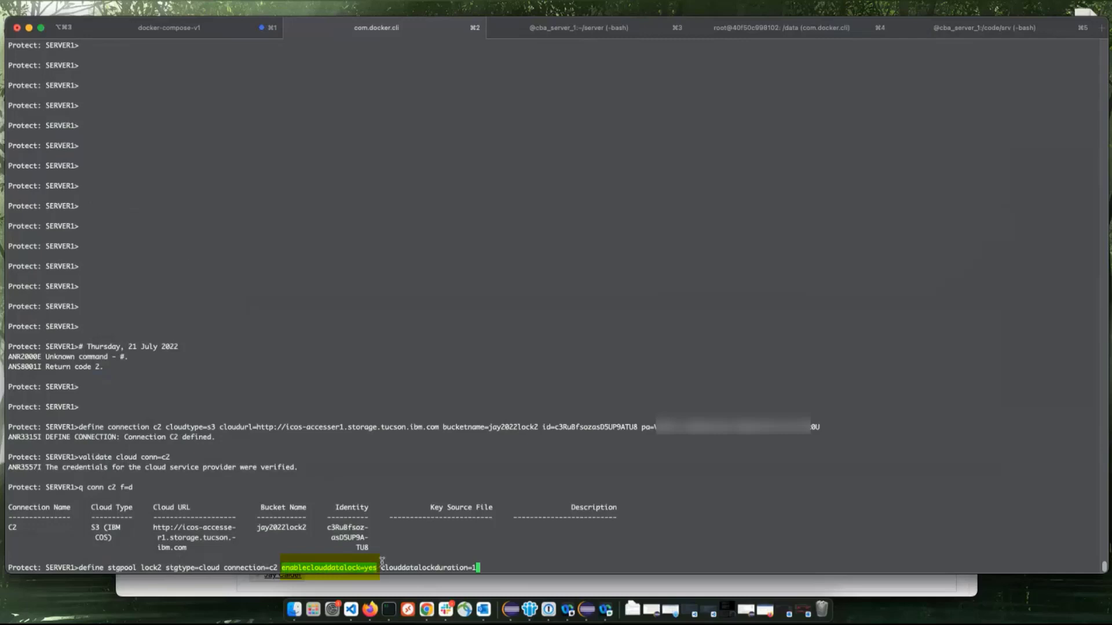
{"action": "left_click", "coordinate": [380, 567]}
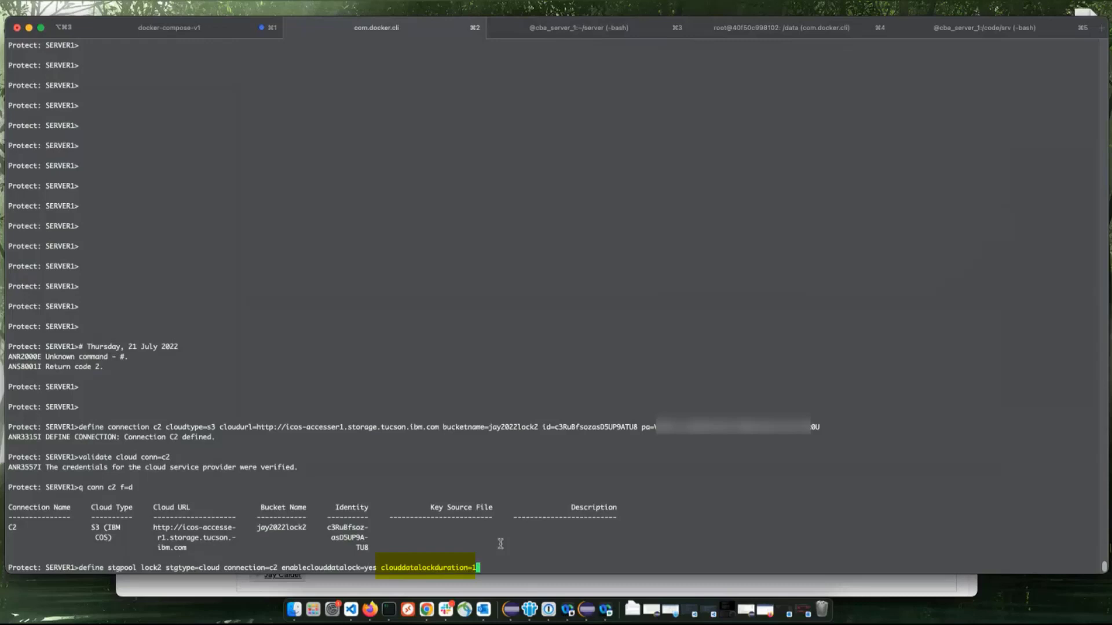
{"action": "key", "text": "Return"}
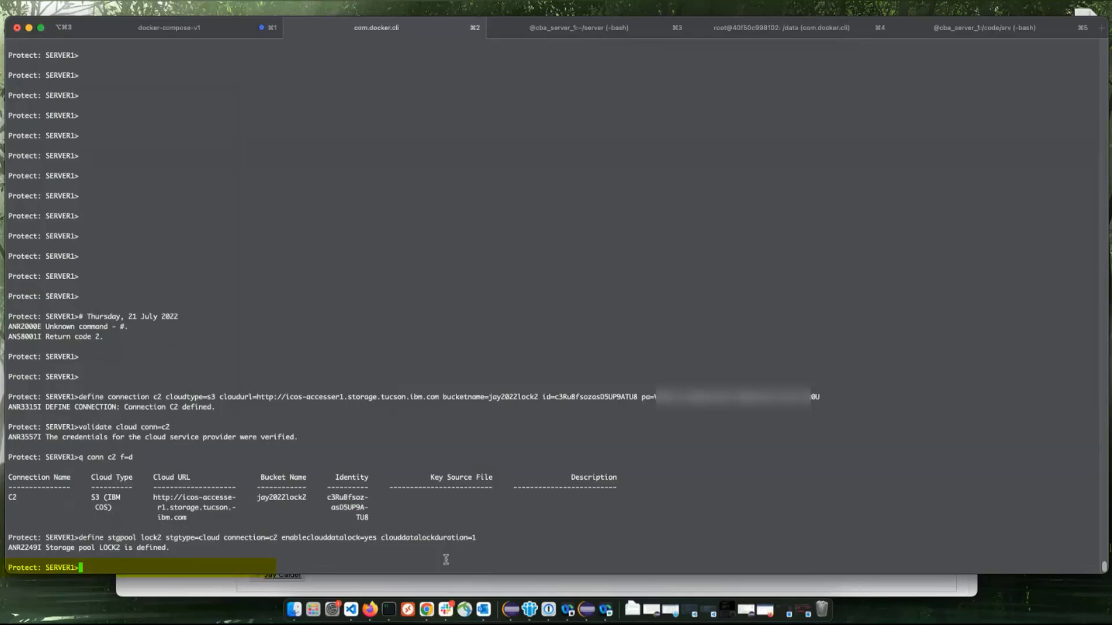
Run 'query container f=d' to list all containers in detail.
{"action": "type", "text": "query container"}
{"action": "type", "text": "f=d"}
{"action": "key", "text": "Return"}
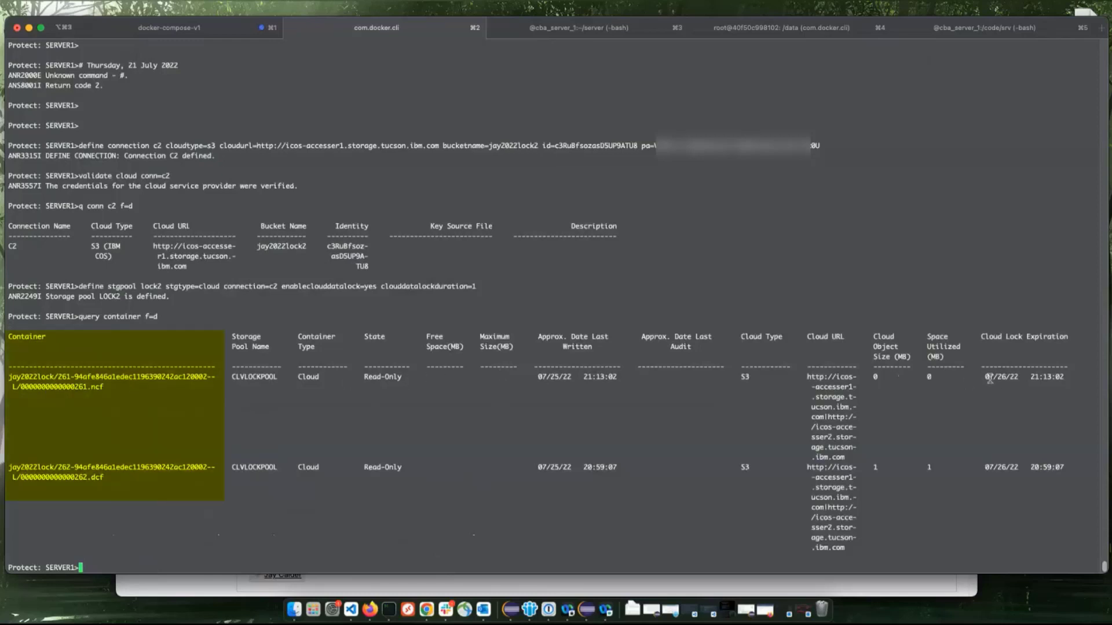
{"action": "left_click_drag", "start_coordinate": [986, 377], "coordinate": [1068, 377]}
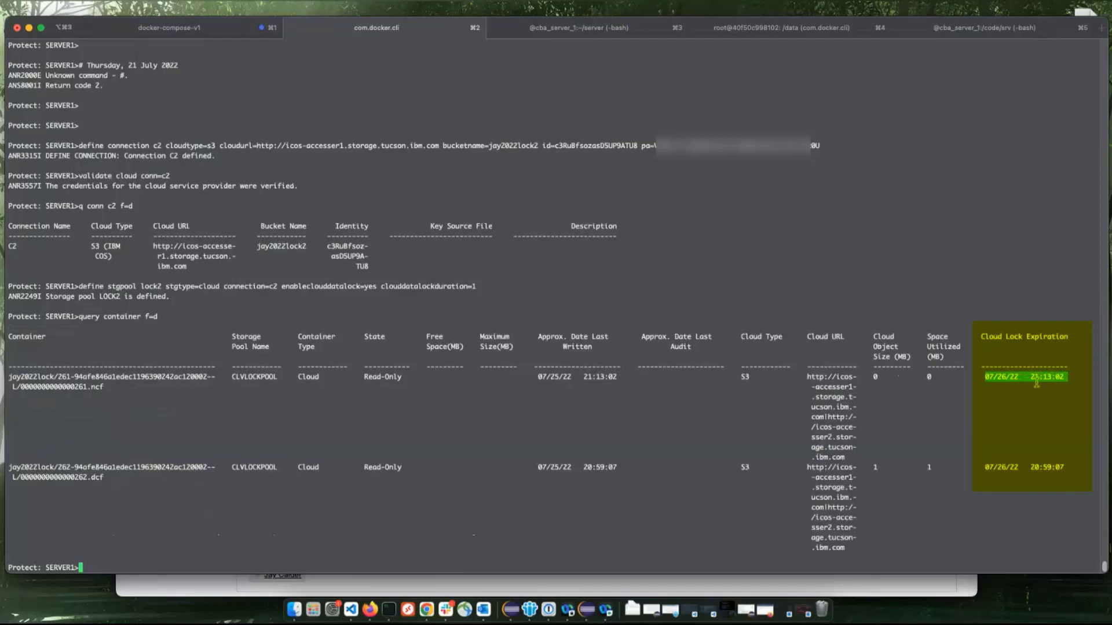
{"action": "left_click", "coordinate": [1002, 389]}
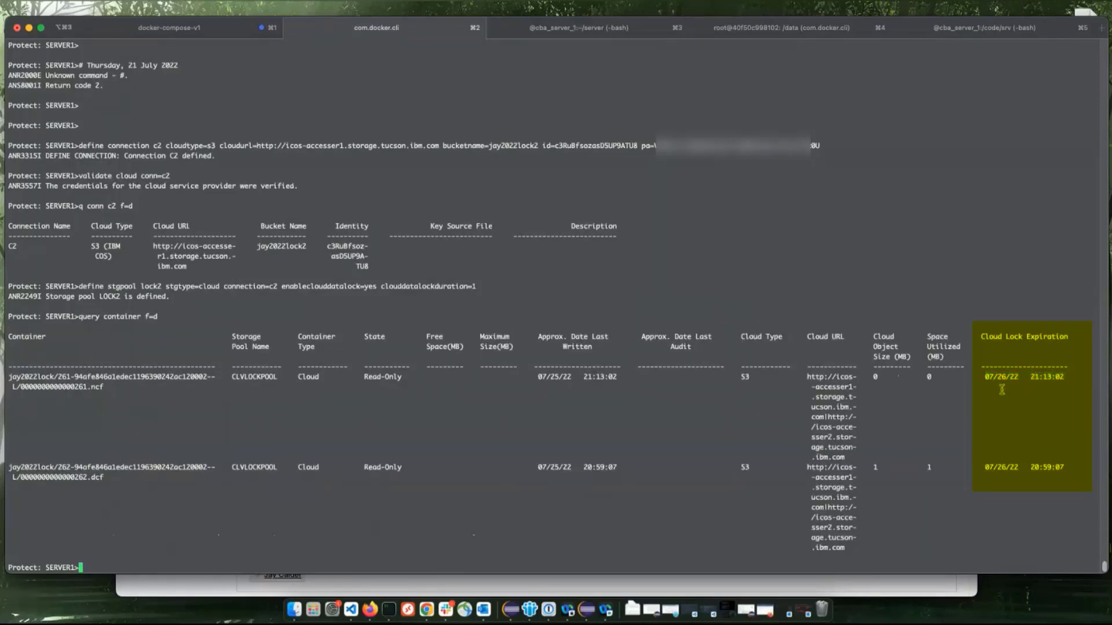
{"action": "left_click_drag", "start_coordinate": [984, 377], "coordinate": [1017, 378]}
{"action": "left_click", "coordinate": [1018, 377]}
{"action": "double_click", "coordinate": [1018, 377]}
{"action": "left_click_drag", "start_coordinate": [981, 467], "coordinate": [1020, 466]}
{"action": "left_click", "coordinate": [473, 286]}
{"action": "left_click_drag", "start_coordinate": [472, 286], "coordinate": [414, 286]}
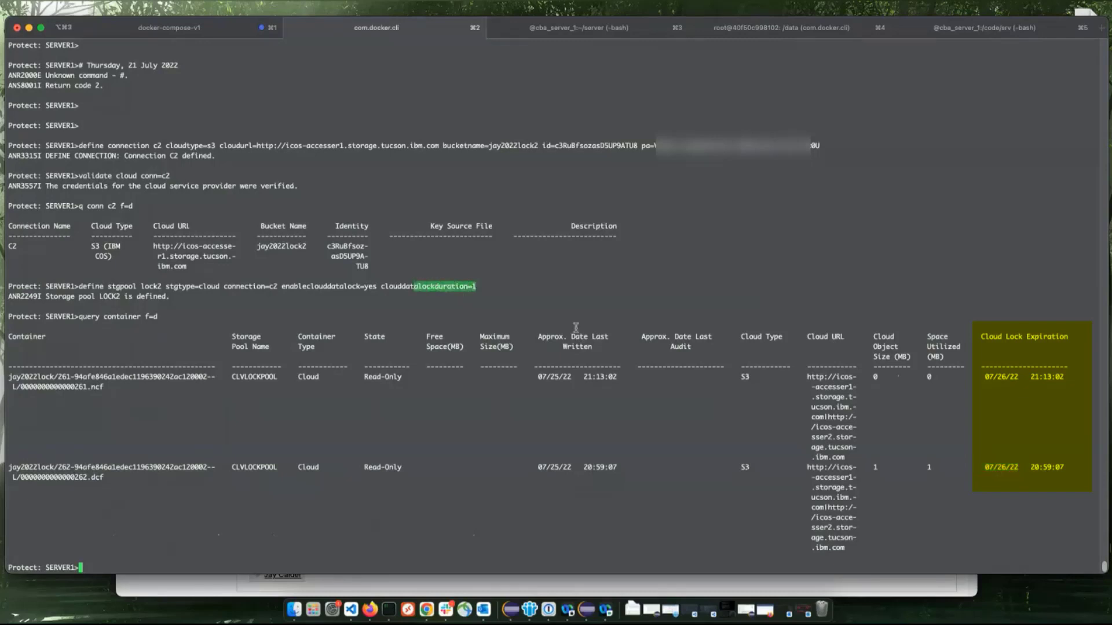
{"action": "left_click_drag", "start_coordinate": [984, 468], "coordinate": [1064, 471]}
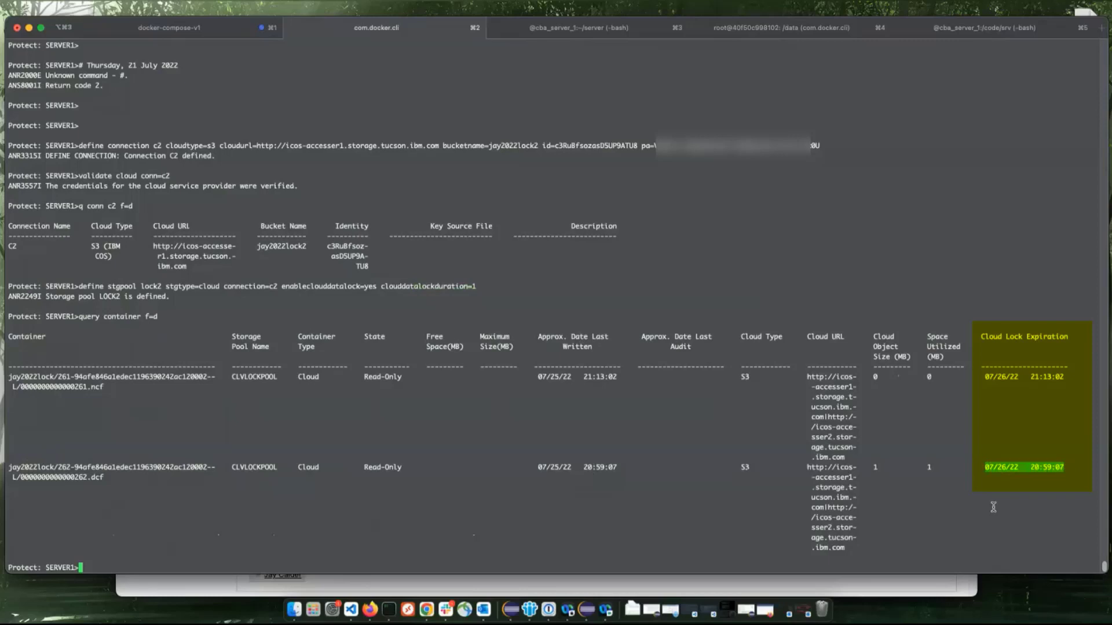
{"action": "left_click", "coordinate": [490, 541]}
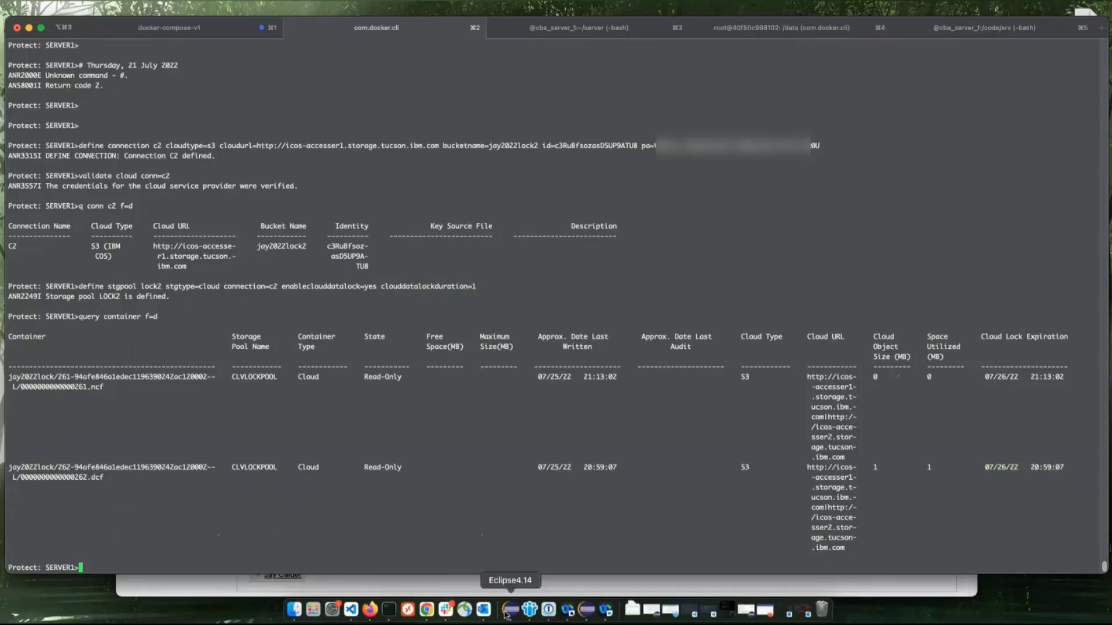
Bring the Chrome window with the IBM Cloud buckets page forward.
{"action": "right_click", "coordinate": [430, 616]}
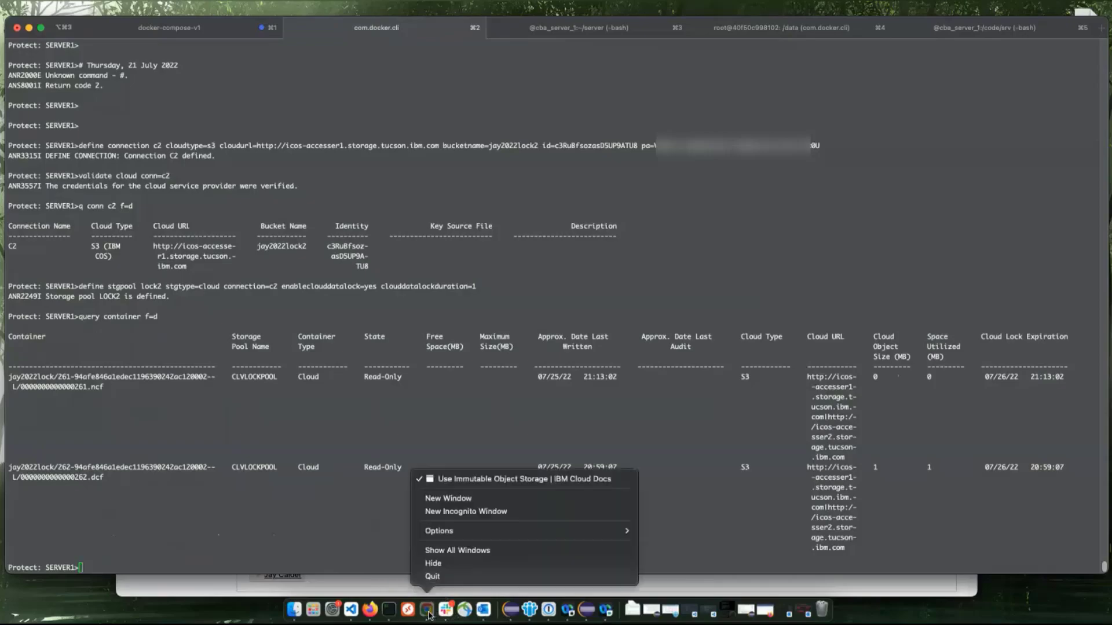
{"action": "left_click", "coordinate": [493, 480]}
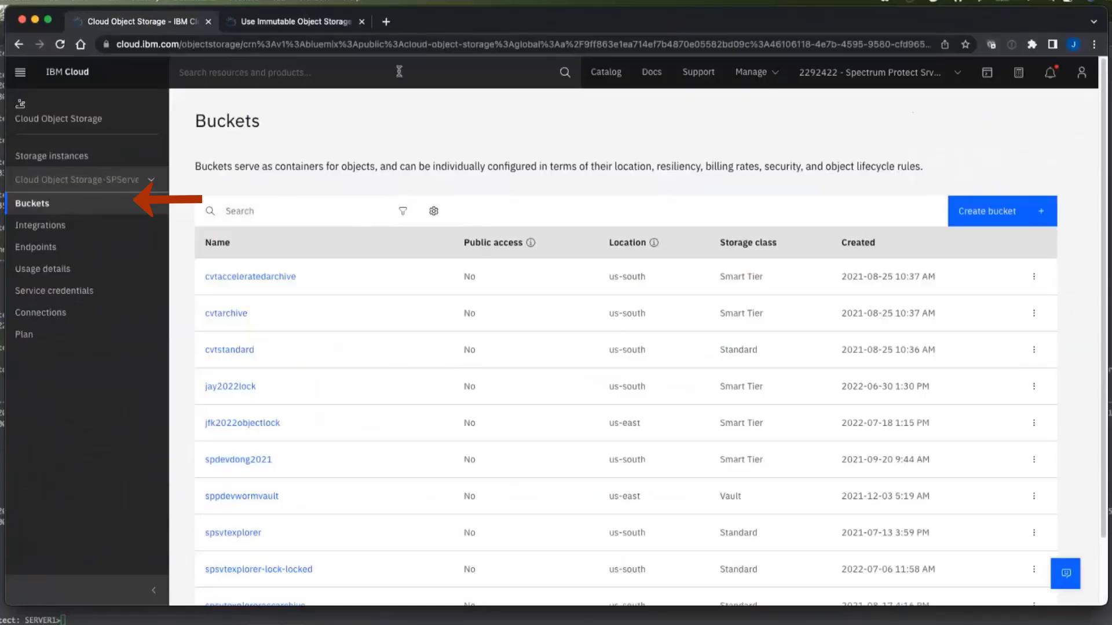
{"action": "left_click_drag", "start_coordinate": [453, 20], "coordinate": [449, 31]}
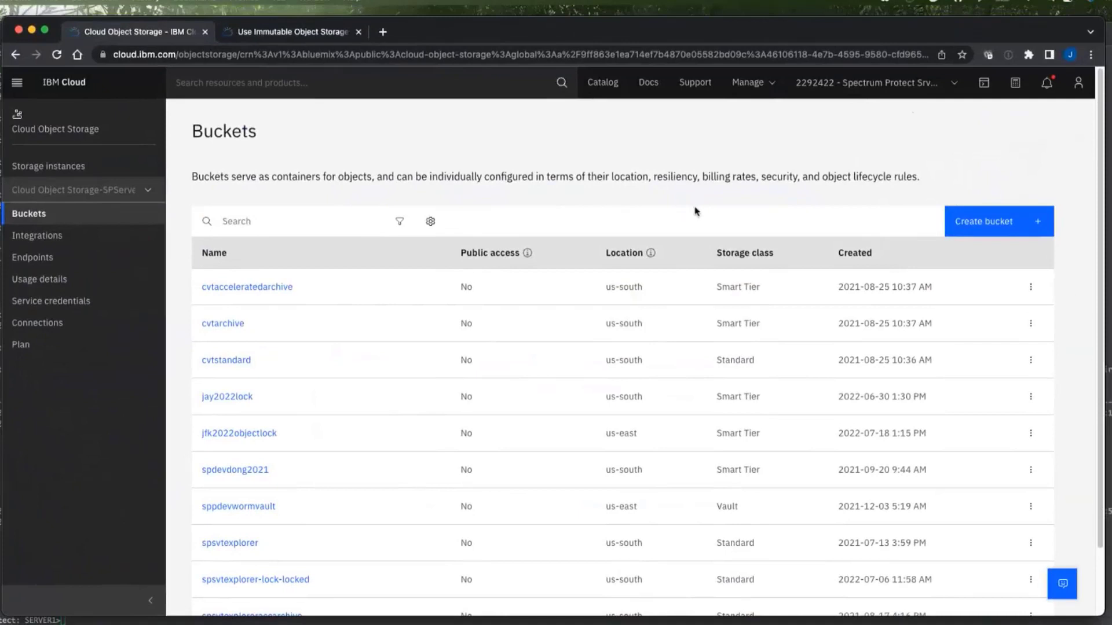
Start a customized bucket named jay2022lock2.
{"action": "left_click", "coordinate": [980, 224]}
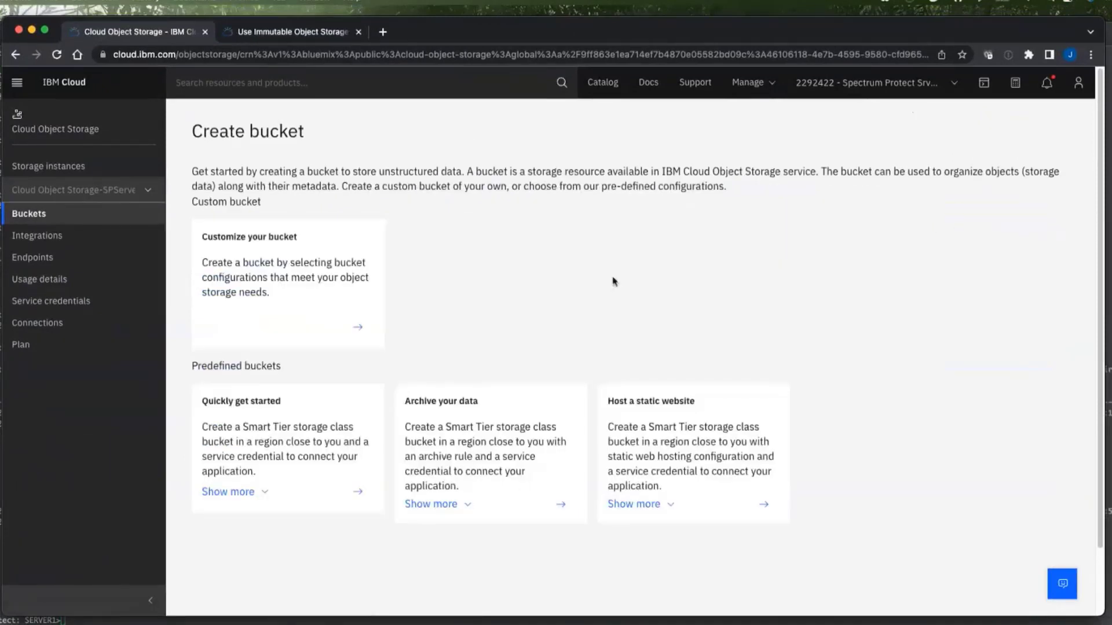
{"action": "left_click", "coordinate": [363, 329]}
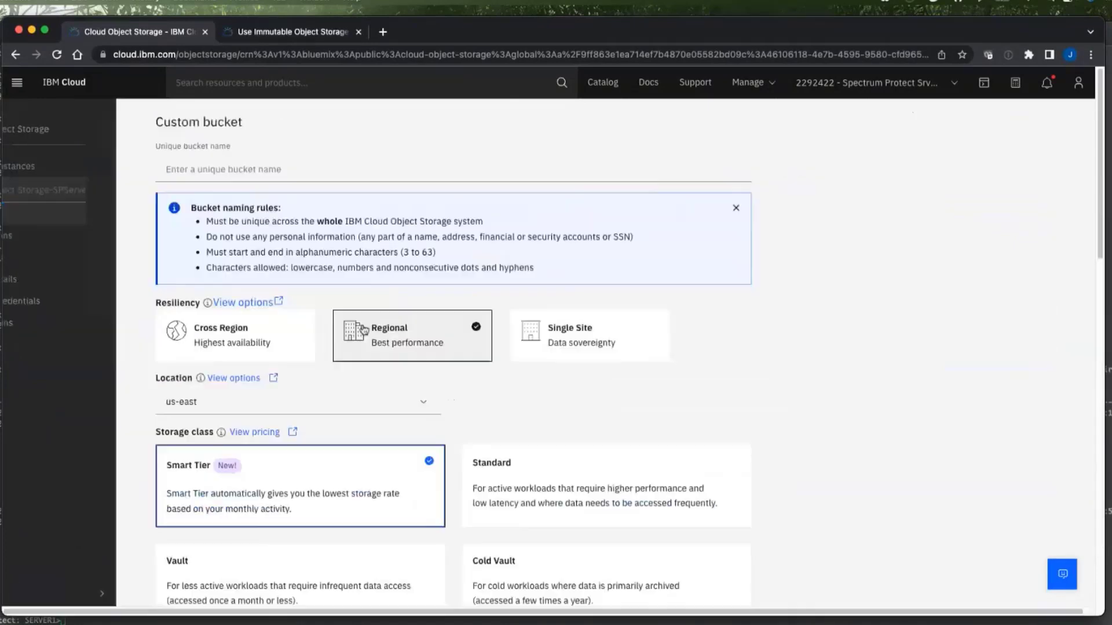
{"action": "left_click", "coordinate": [251, 171]}
{"action": "type", "text": "jay2022lock3"}
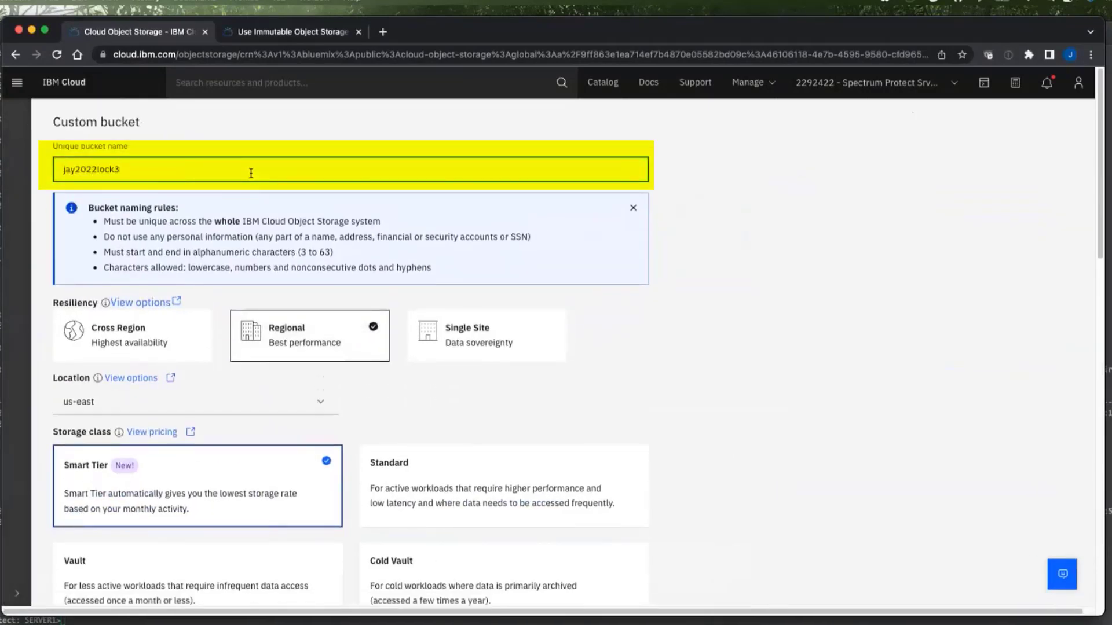
{"action": "key", "text": "BackSpace"}
{"action": "type", "text": "22lock2"}
{"action": "left_click", "coordinate": [774, 238]}
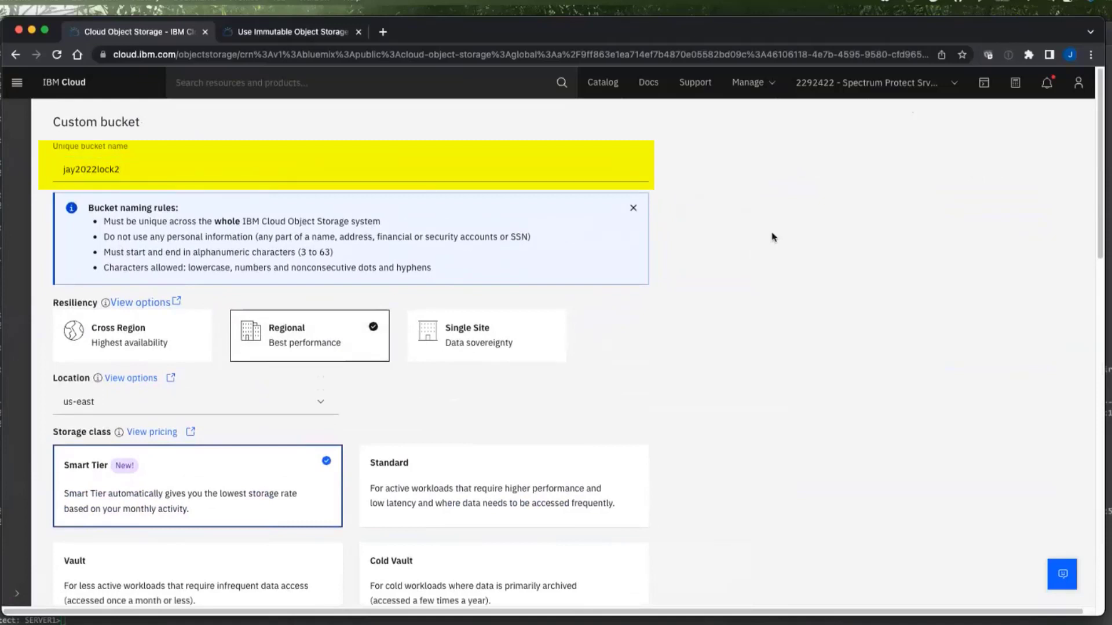
Scroll past the Regional, us-east, Smart Tier settings down to the Retention policy section.
{"action": "scroll", "coordinate": [707, 278], "scroll_direction": "down", "scroll_amount": 2}
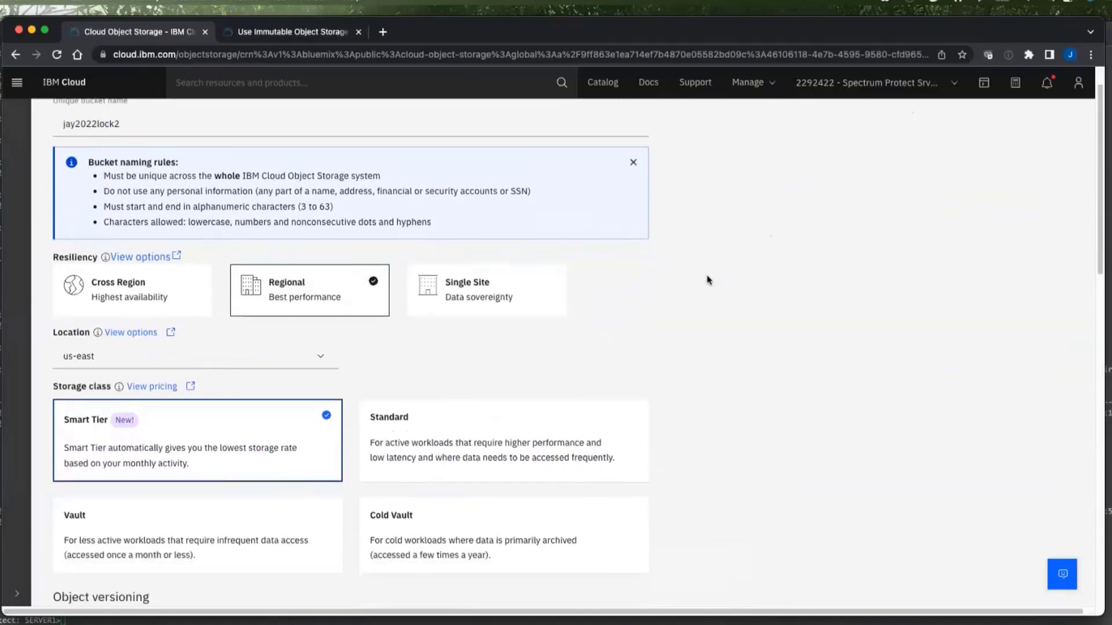
{"action": "scroll", "coordinate": [368, 336], "scroll_direction": "down", "scroll_amount": 5}
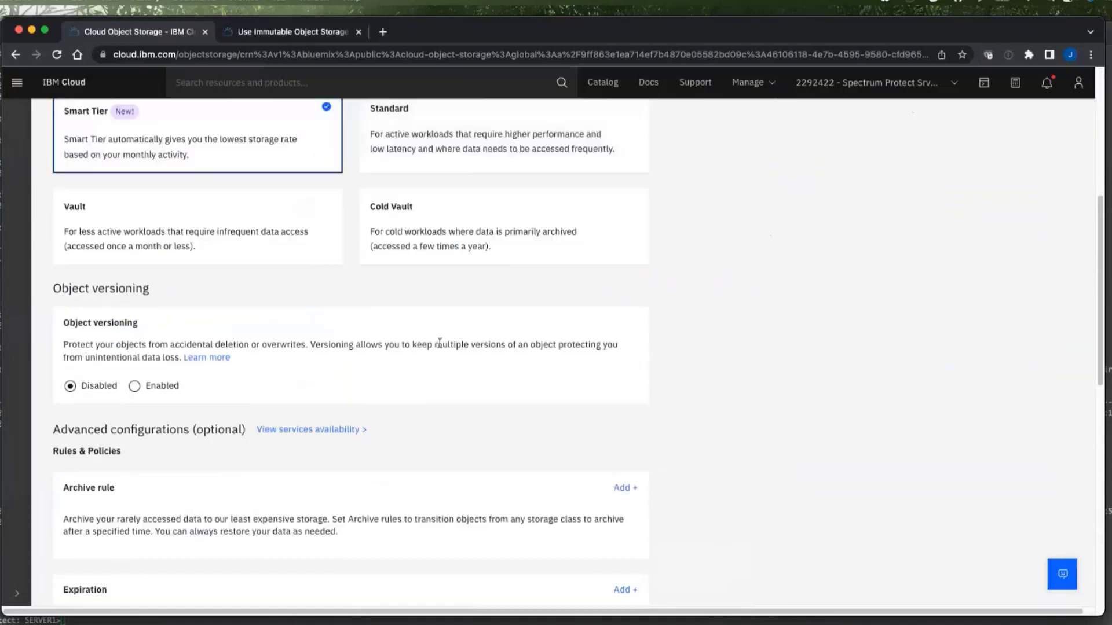
{"action": "scroll", "coordinate": [440, 344], "scroll_direction": "up", "scroll_amount": 3}
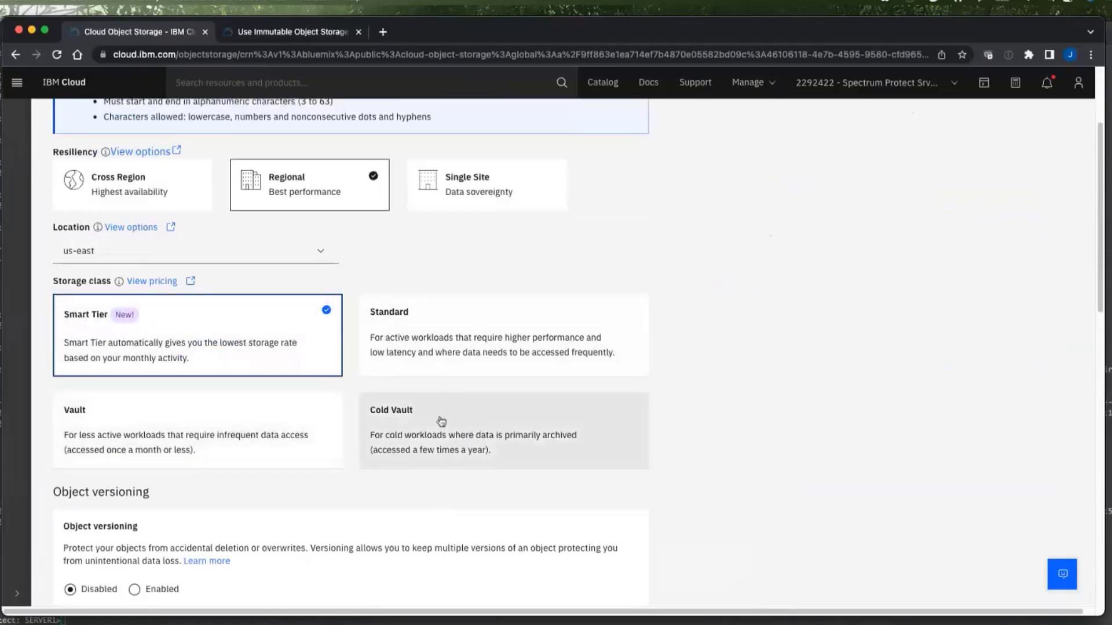
{"action": "scroll", "coordinate": [637, 411], "scroll_direction": "down", "scroll_amount": 5}
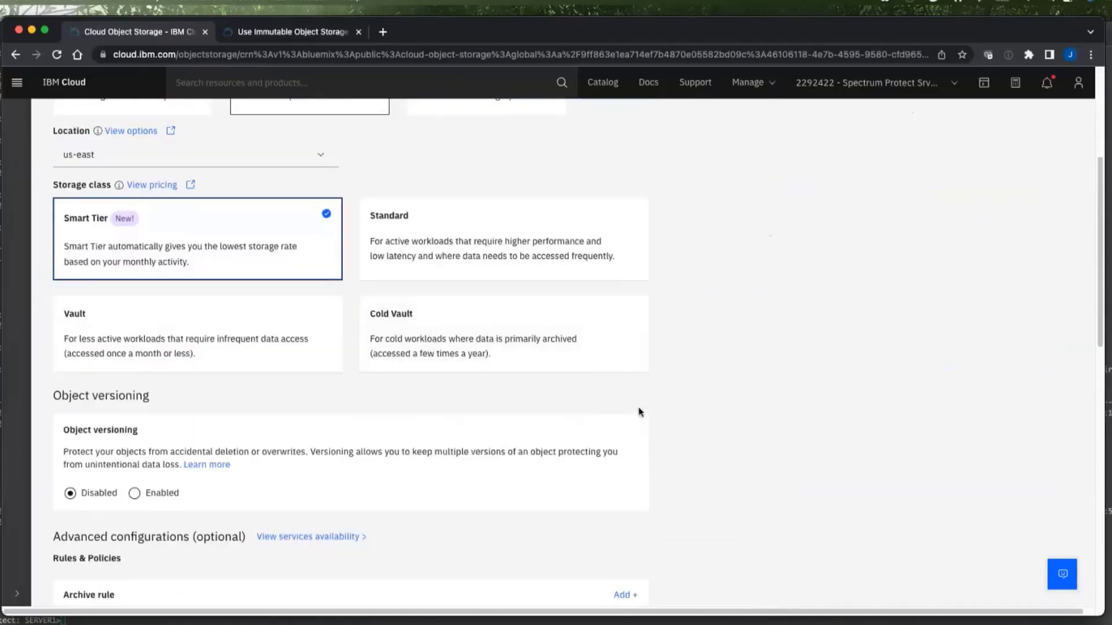
{"action": "scroll", "coordinate": [639, 411], "scroll_direction": "down", "scroll_amount": 3}
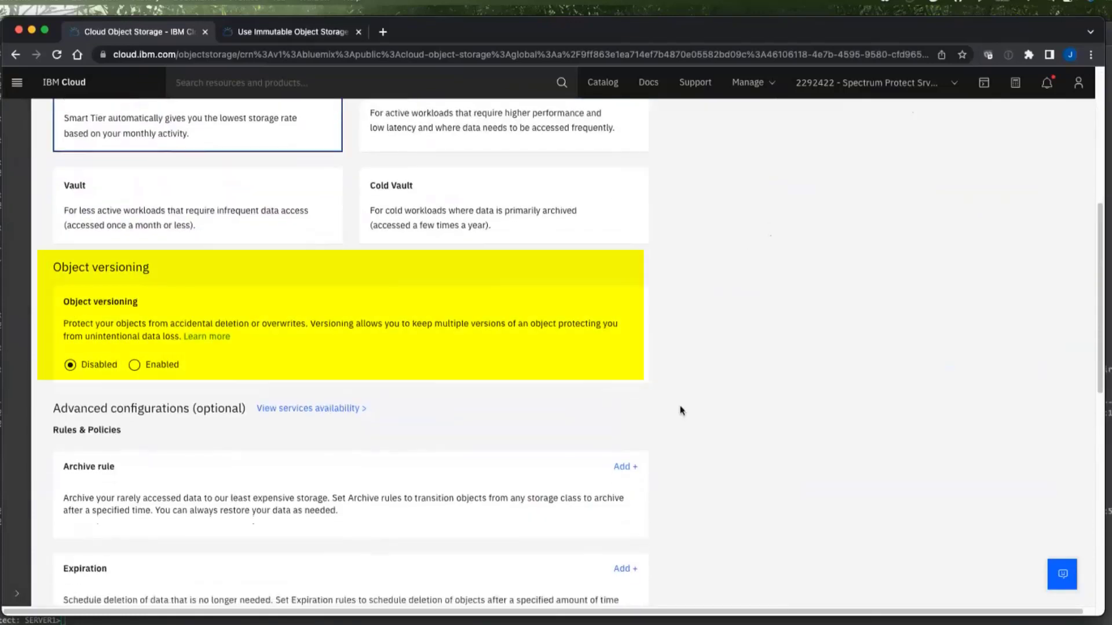
{"action": "scroll", "coordinate": [319, 355], "scroll_direction": "down", "scroll_amount": 3}
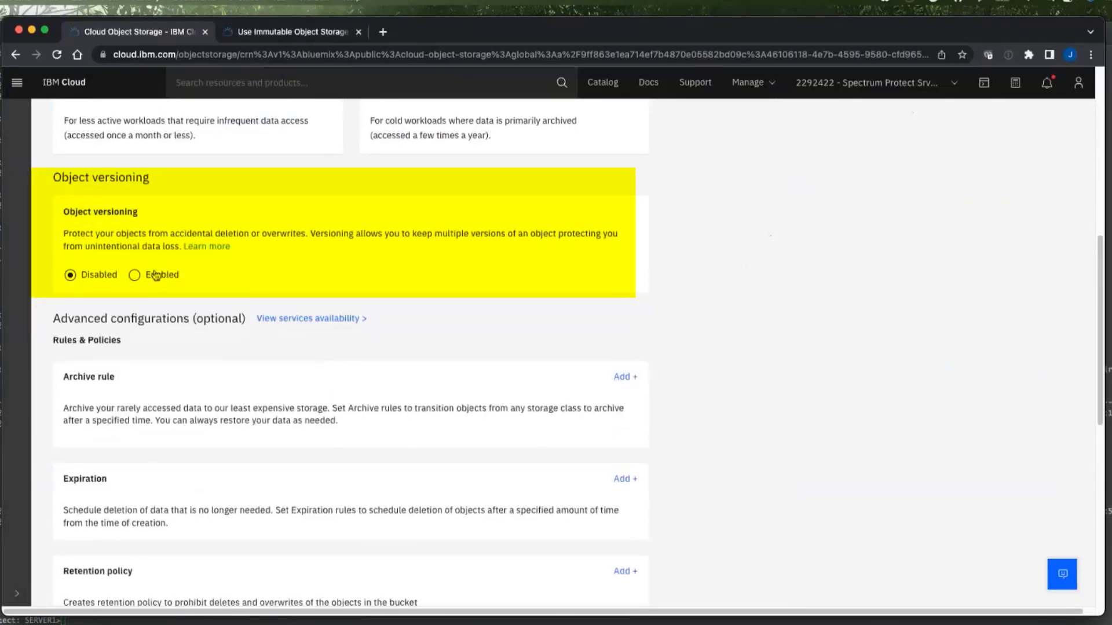
{"action": "scroll", "coordinate": [198, 329], "scroll_direction": "down", "scroll_amount": 1}
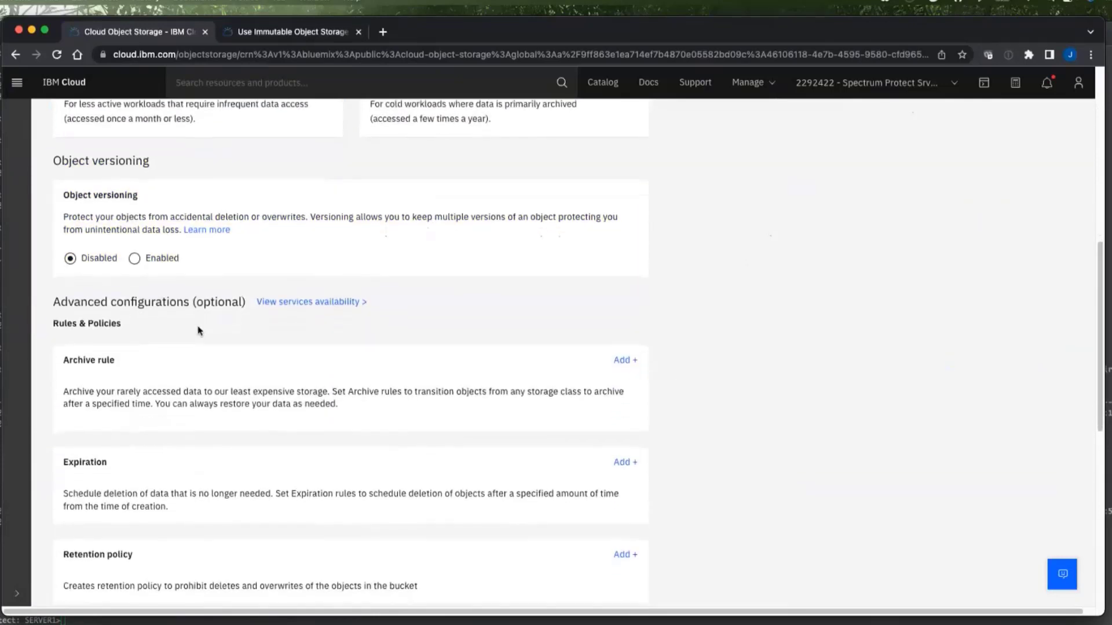
{"action": "scroll", "coordinate": [196, 335], "scroll_direction": "down", "scroll_amount": 5}
{"action": "left_click_drag", "start_coordinate": [62, 418], "coordinate": [92, 444]}
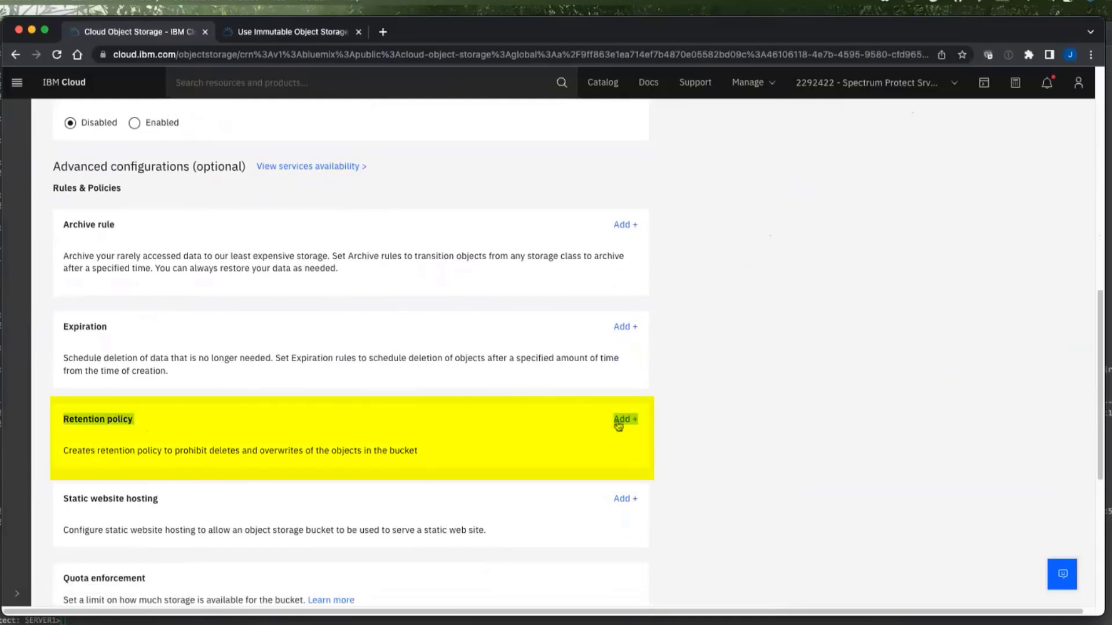
Add a retention policy with 0 days minimum, 1 day default and 30 days maximum.
{"action": "left_click", "coordinate": [622, 419]}
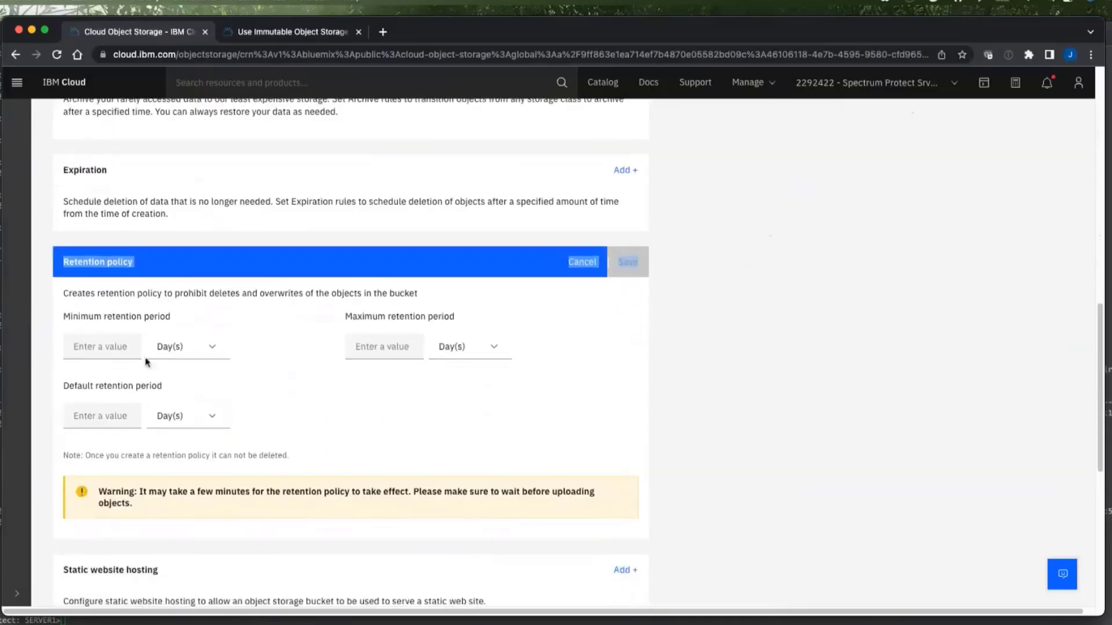
{"action": "left_click", "coordinate": [96, 346]}
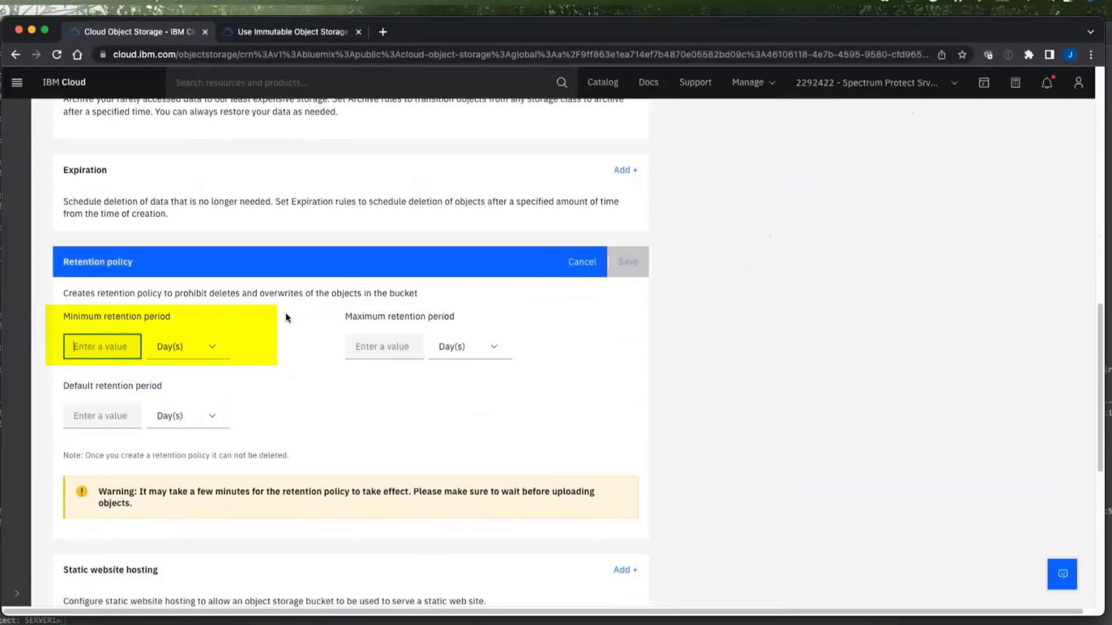
{"action": "type", "text": "0"}
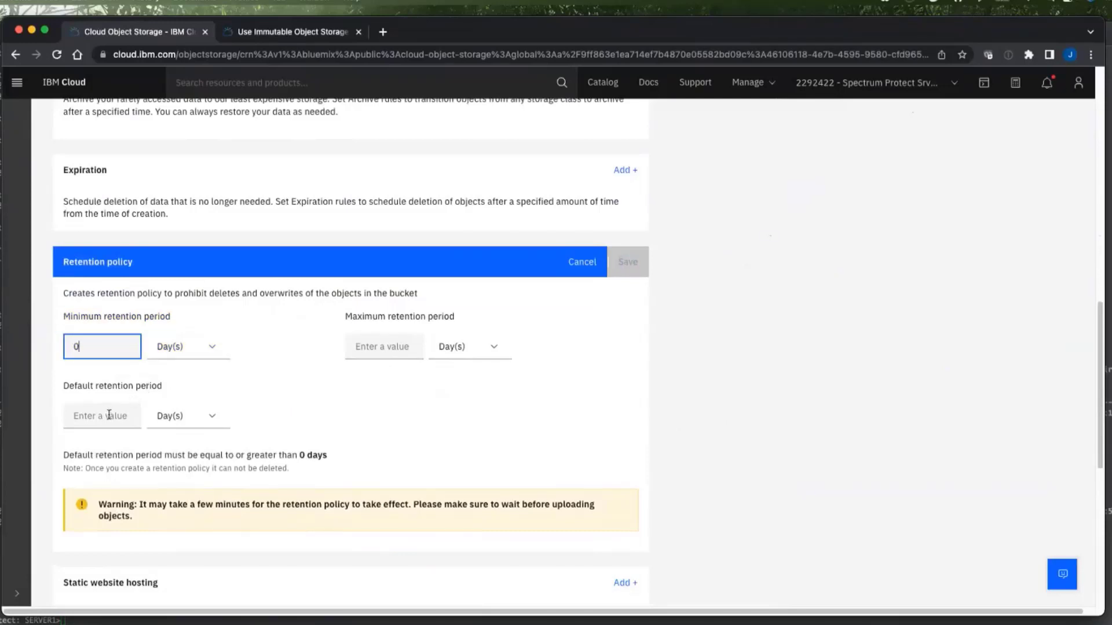
{"action": "left_click", "coordinate": [109, 414]}
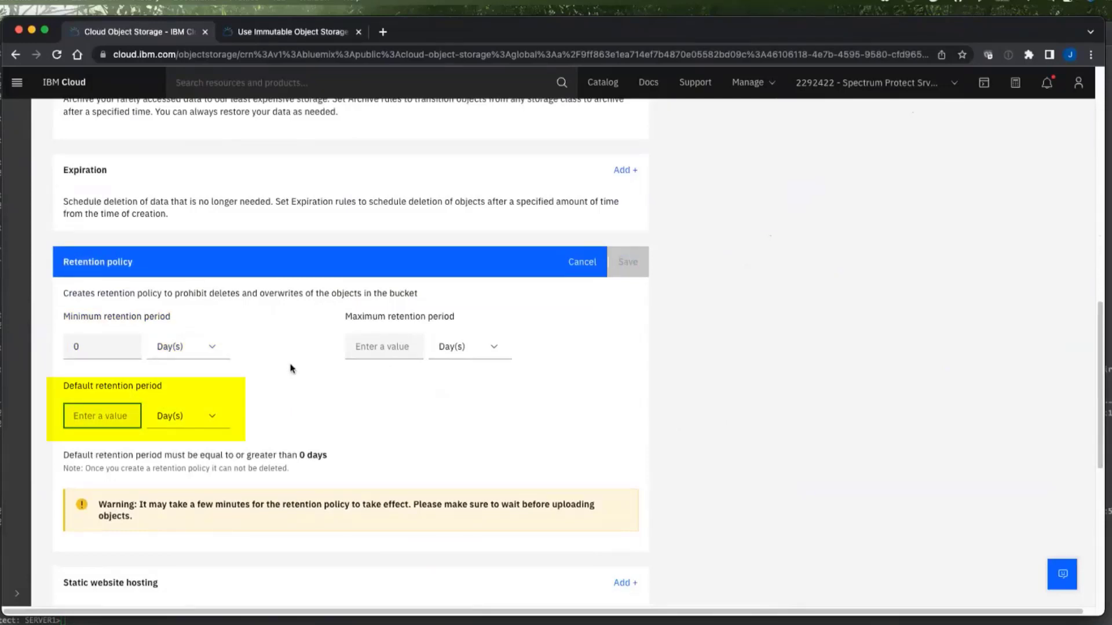
{"action": "type", "text": "1"}
{"action": "left_click", "coordinate": [384, 346]}
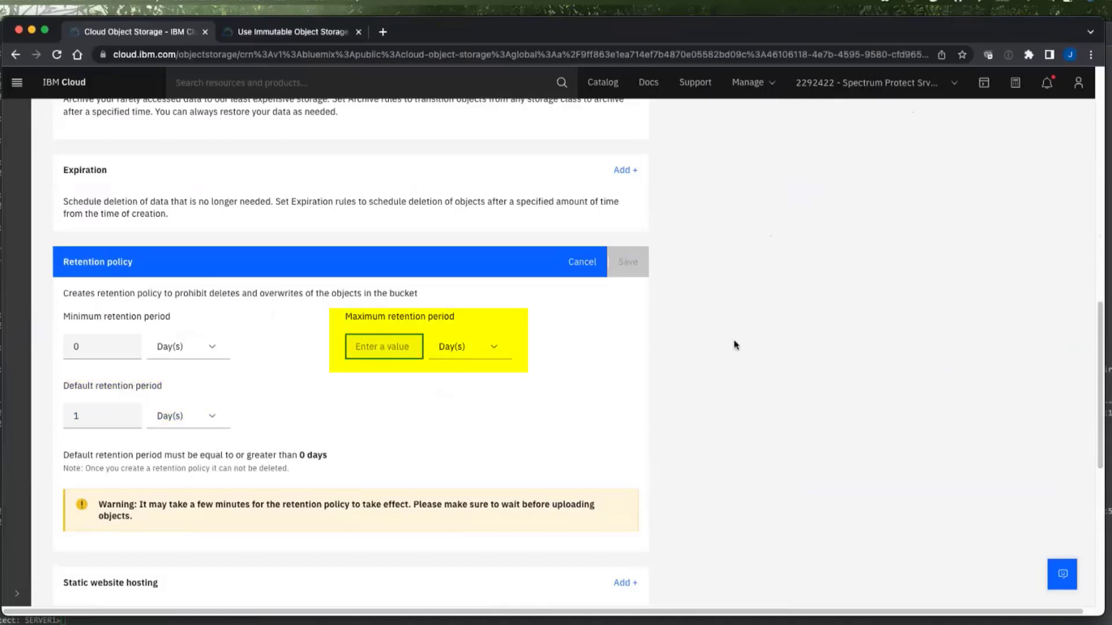
{"action": "type", "text": "30"}
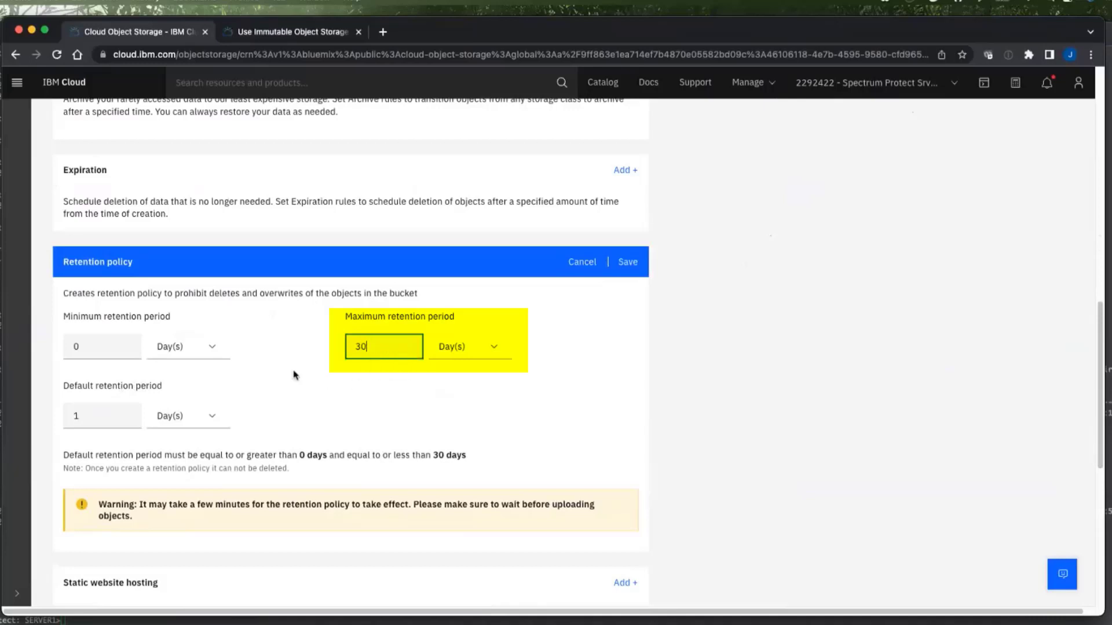
Save the retention policy and create bucket jay2022lock2.
{"action": "scroll", "coordinate": [294, 375], "scroll_direction": "down", "scroll_amount": 1}
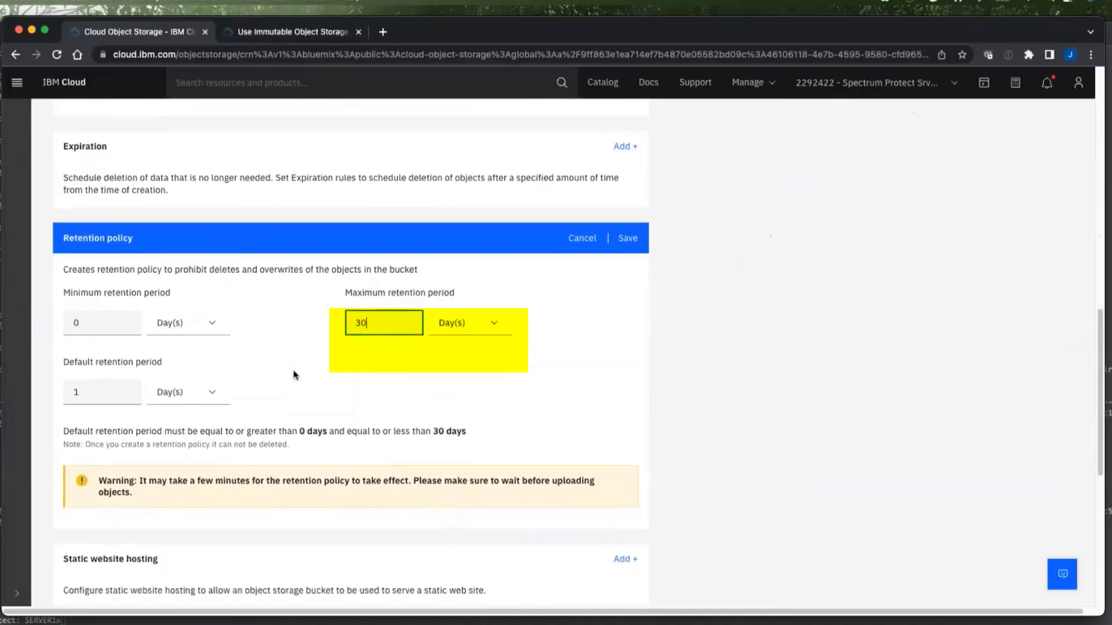
{"action": "scroll", "coordinate": [294, 375], "scroll_direction": "down", "scroll_amount": 2}
{"action": "left_click", "coordinate": [632, 179]}
{"action": "scroll", "coordinate": [136, 298], "scroll_direction": "up", "scroll_amount": 10}
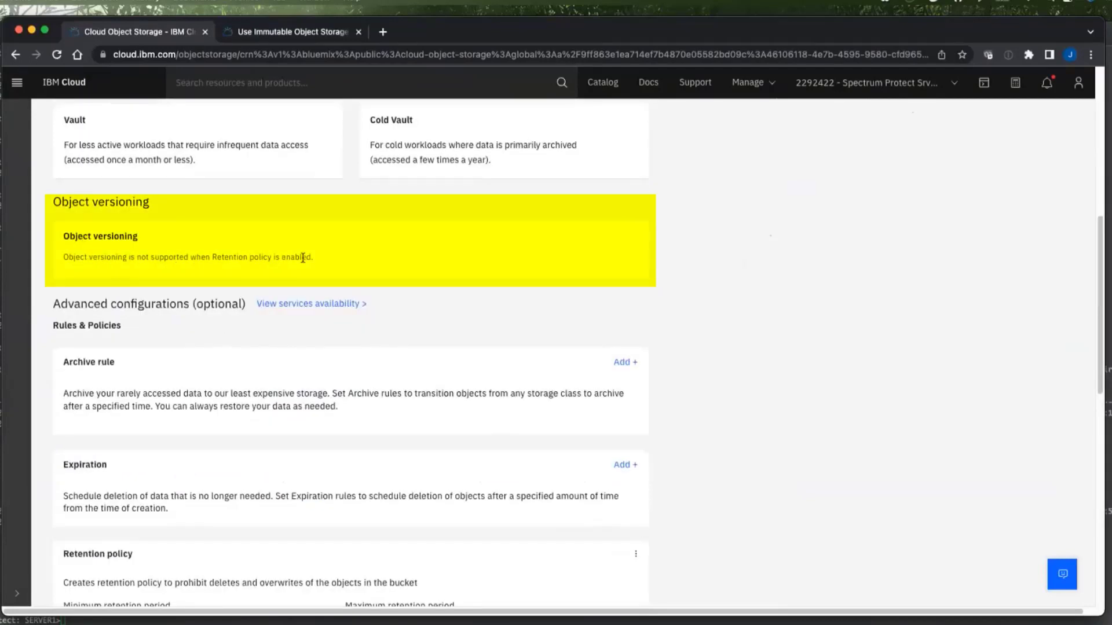
{"action": "scroll", "coordinate": [502, 333], "scroll_direction": "down", "scroll_amount": 15}
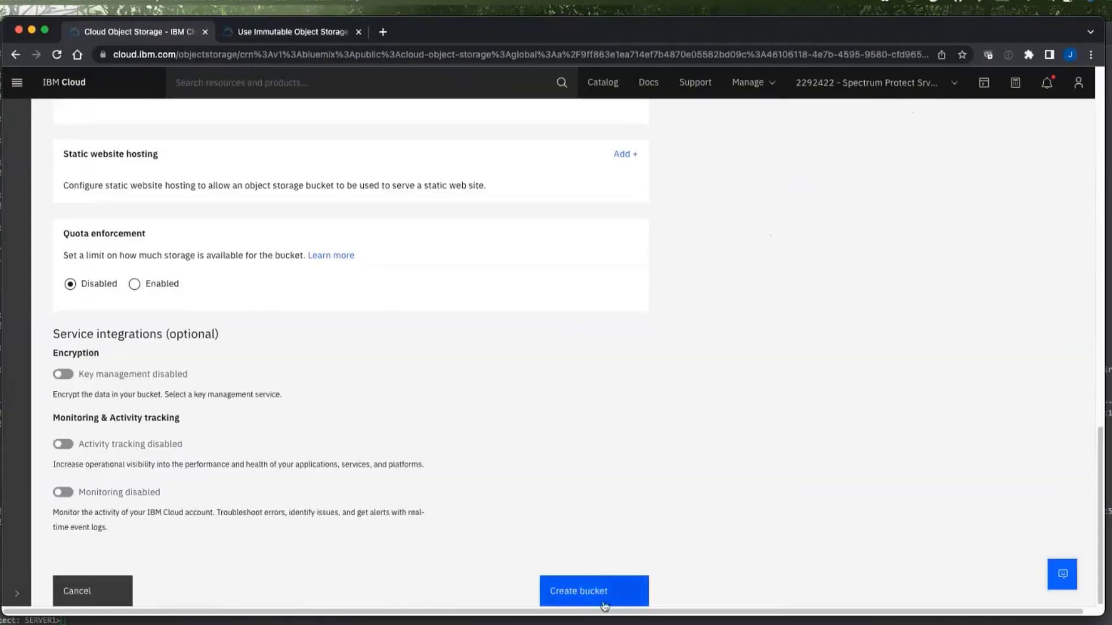
{"action": "left_click", "coordinate": [604, 605]}
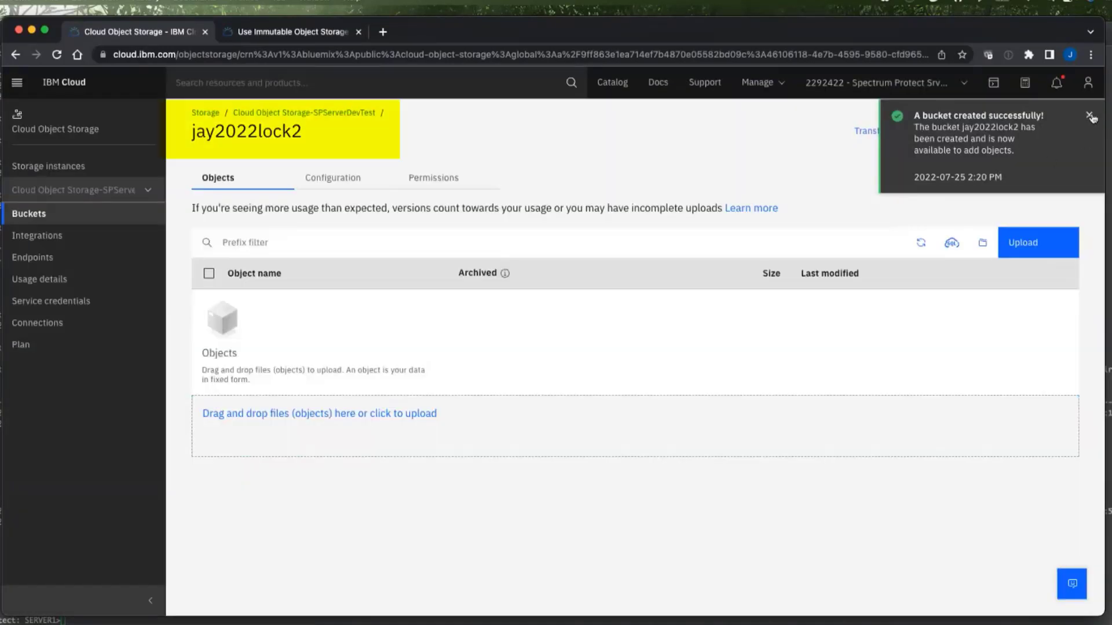
{"action": "left_click", "coordinate": [1090, 116]}
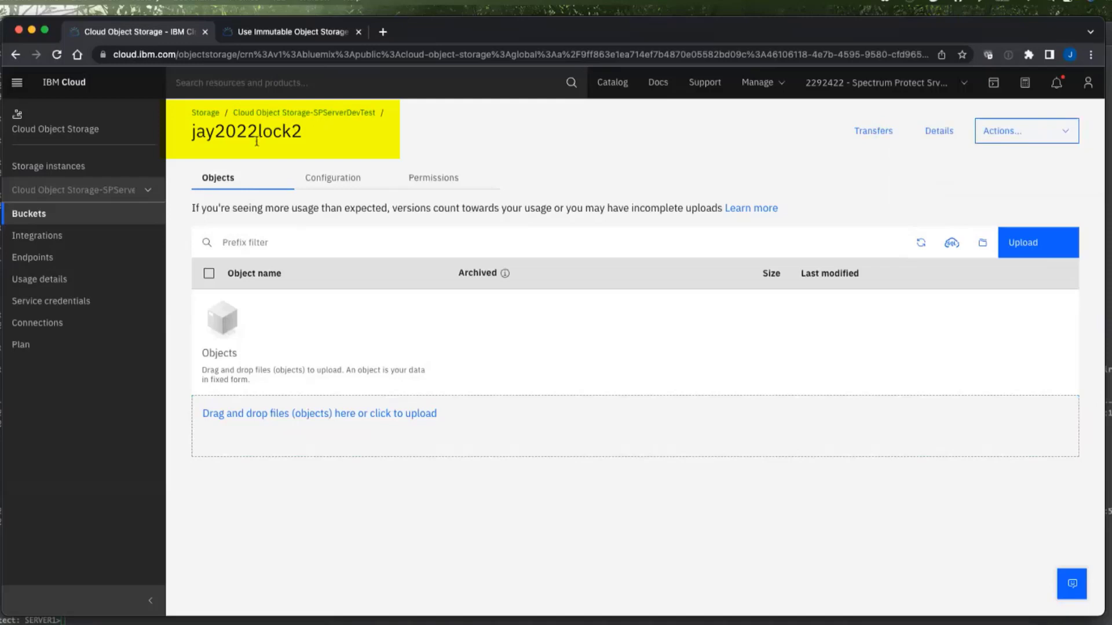
{"action": "left_click", "coordinate": [342, 181]}
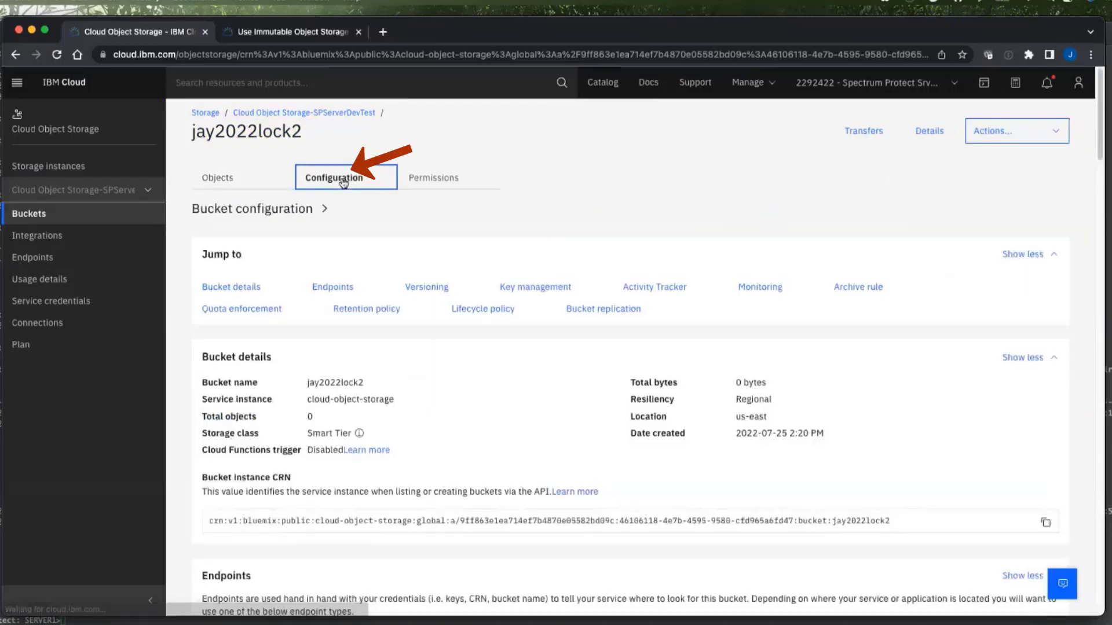
{"action": "scroll", "coordinate": [299, 275], "scroll_direction": "down", "scroll_amount": 3}
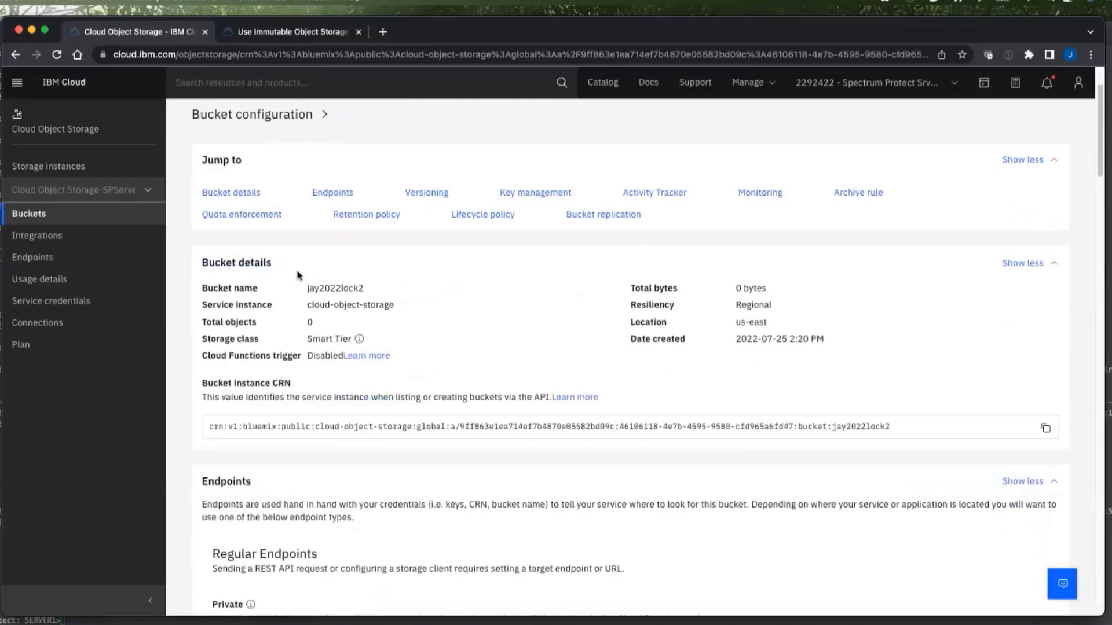
{"action": "scroll", "coordinate": [299, 275], "scroll_direction": "down", "scroll_amount": 20}
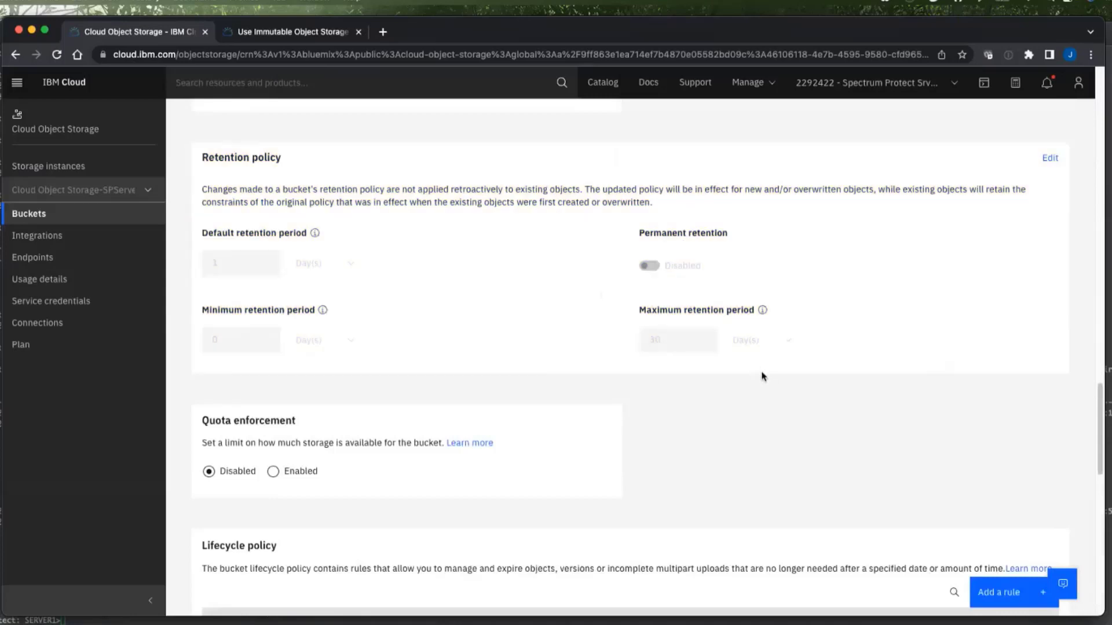
{"action": "scroll", "coordinate": [762, 375], "scroll_direction": "down", "scroll_amount": 10}
{"action": "scroll", "coordinate": [763, 377], "scroll_direction": "up", "scroll_amount": 4}
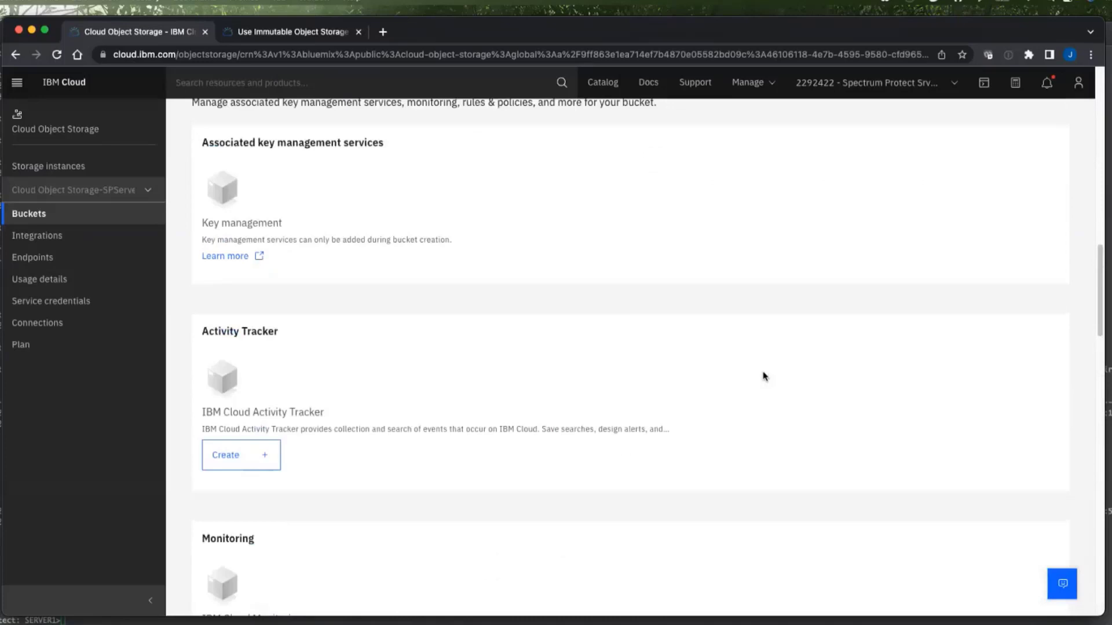
{"action": "scroll", "coordinate": [763, 376], "scroll_direction": "up", "scroll_amount": 2}
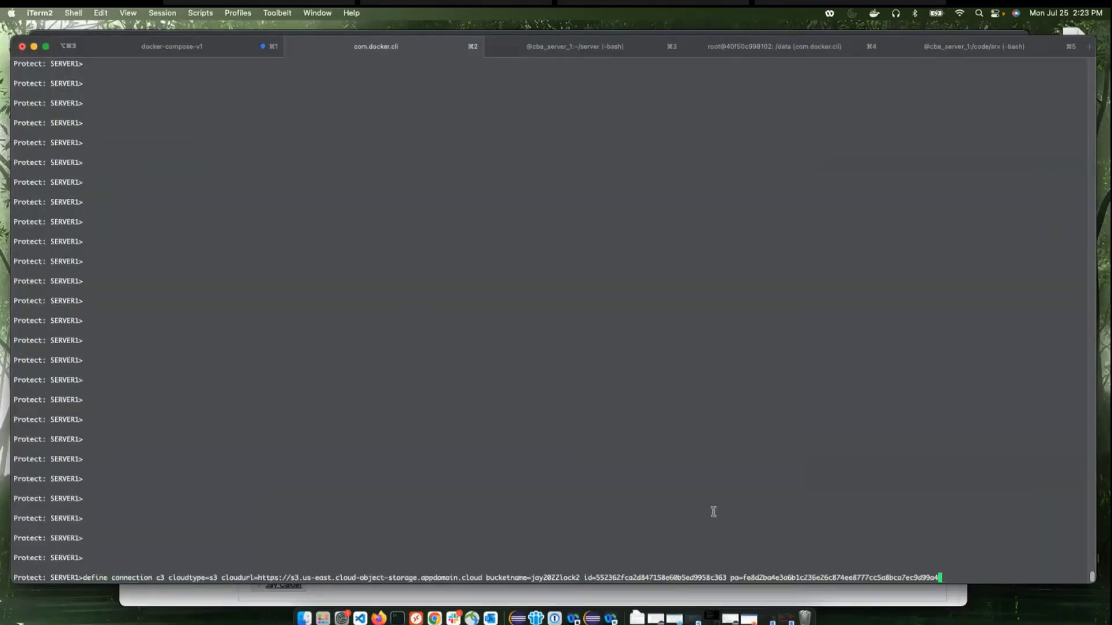
Define connection c3 and verify it with 'validate cloud conn=c3'.
{"action": "key", "text": "Return"}
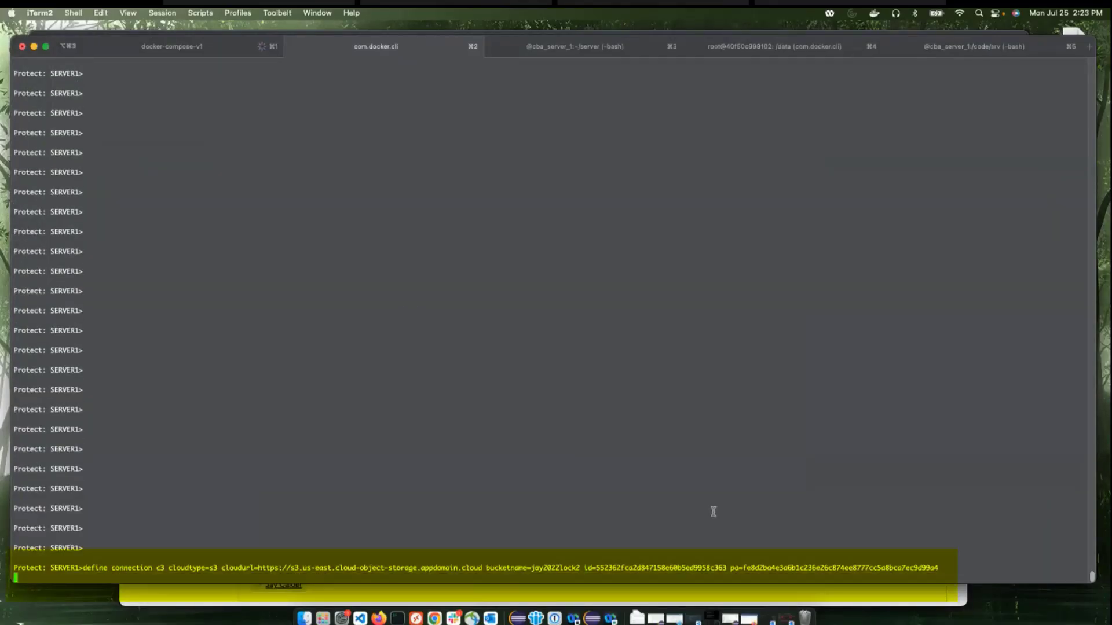
{"action": "type", "text": "validate cloud conn=c3"}
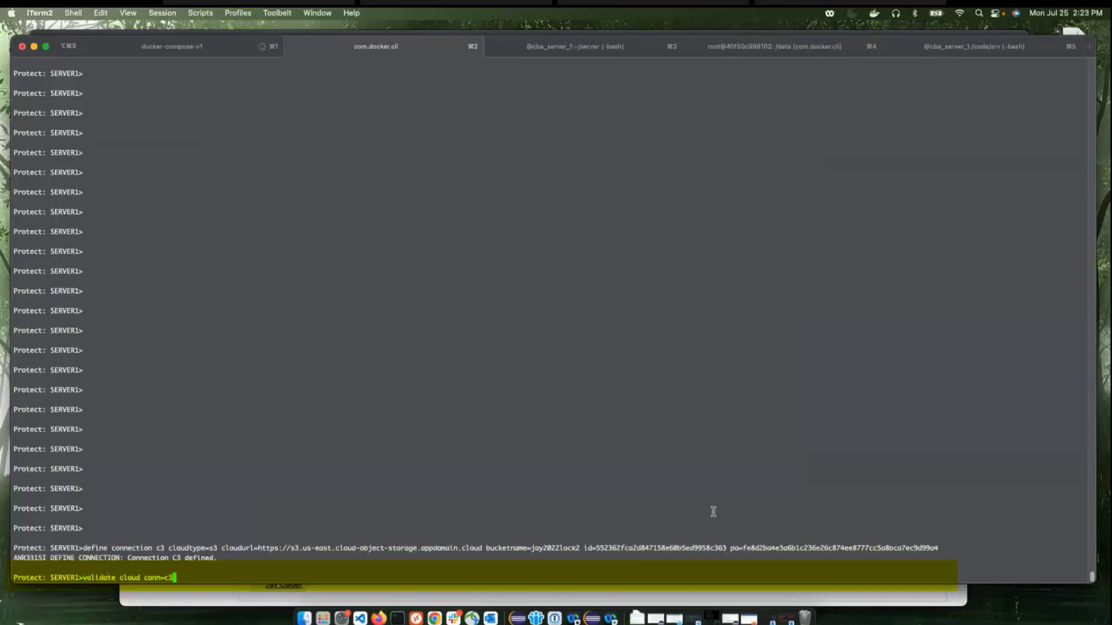
{"action": "key", "text": "Return"}
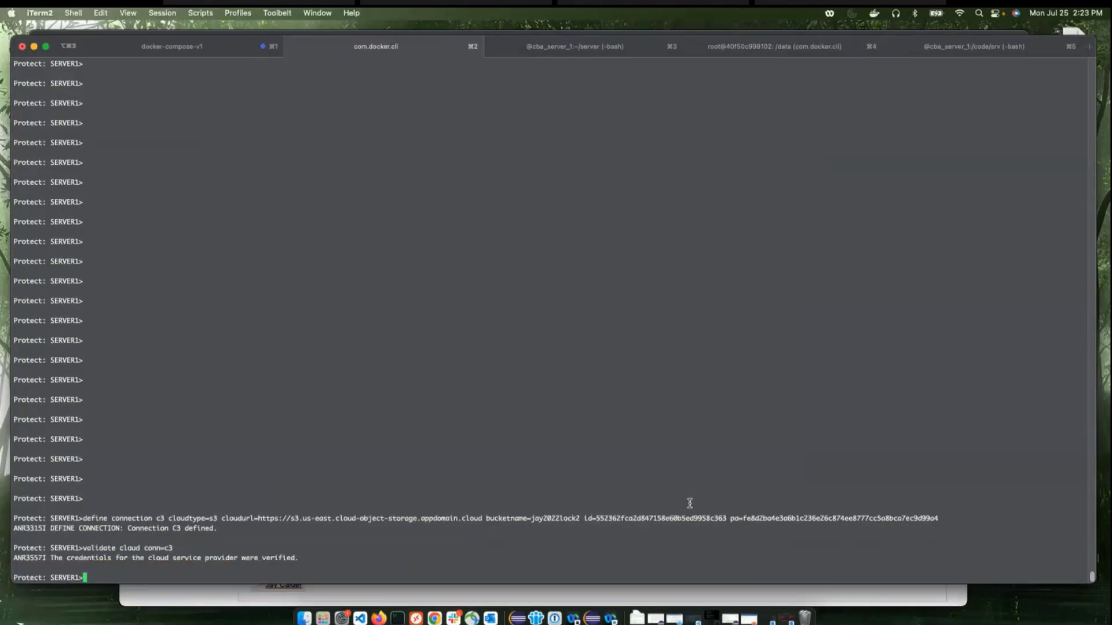
List c3's details, then define cloud pool lock3 on c3 with cloud data lock enabled.
{"action": "type", "text": "q connection c3 f=d"}
{"action": "key", "text": "Return"}
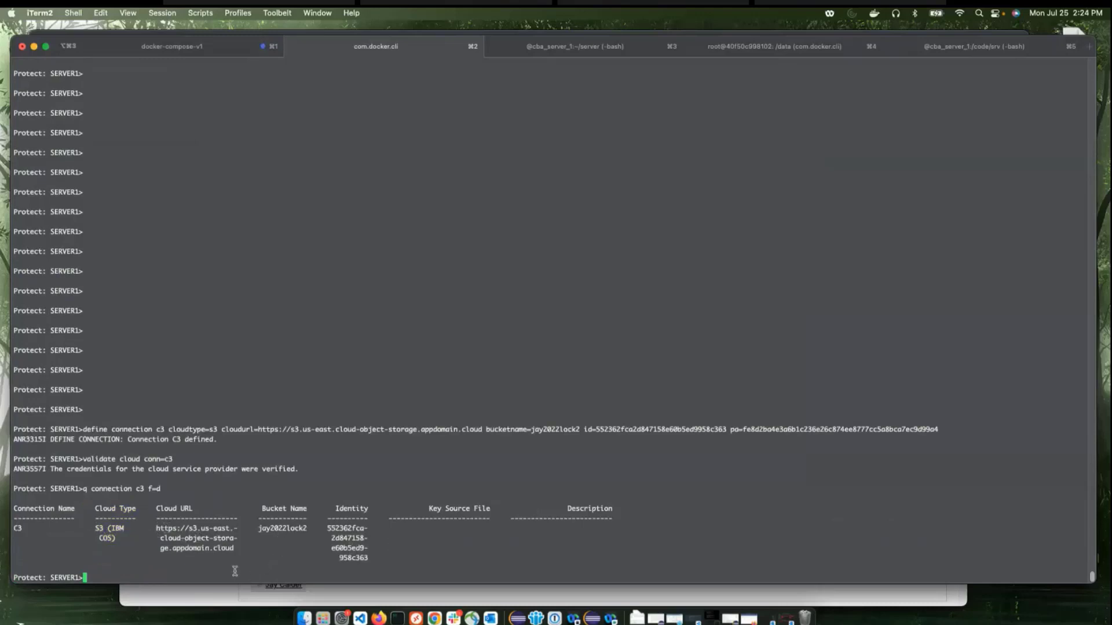
{"action": "type", "text": "define stgpool lock3 "}
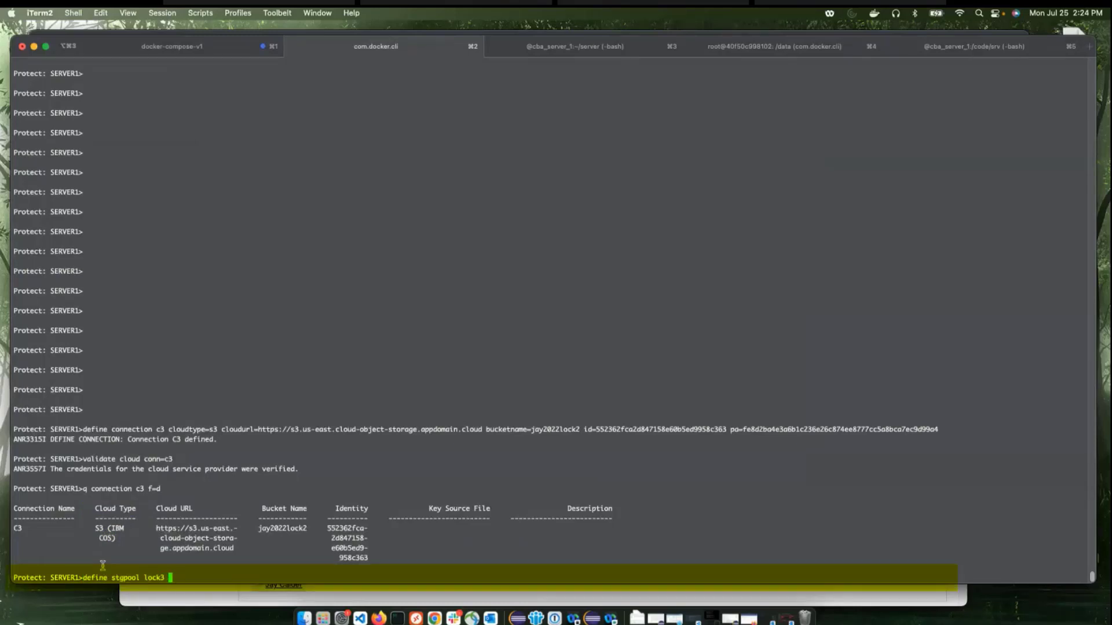
{"action": "type", "text": "stgtype=cloud connection=c3 enablec"}
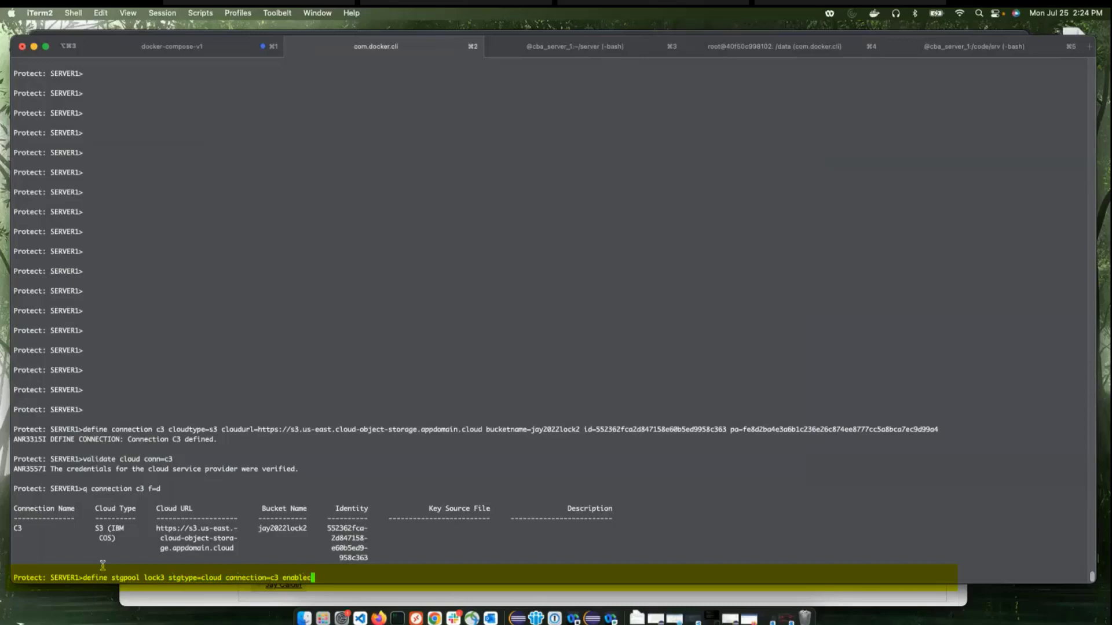
{"action": "type", "text": "louddatalock=yes clouddatalockduration=1"}
{"action": "key", "text": "Return"}
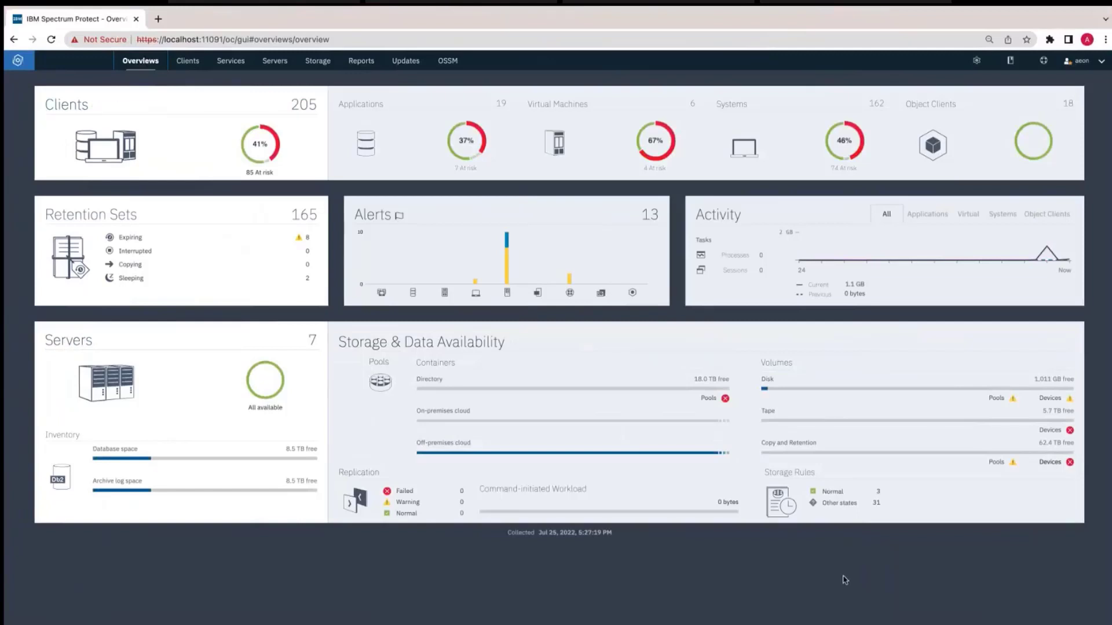
From the Storage Pools list, start a new General storage pool named DEMO_IBM.
{"action": "mouse_move", "coordinate": [319, 68]}
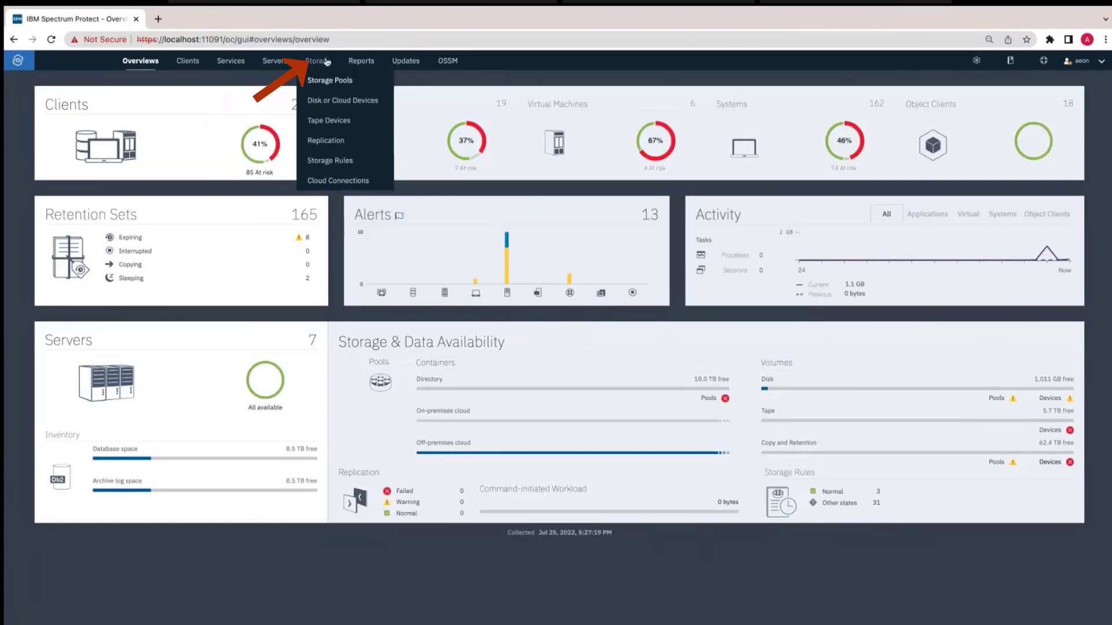
{"action": "left_click", "coordinate": [336, 81]}
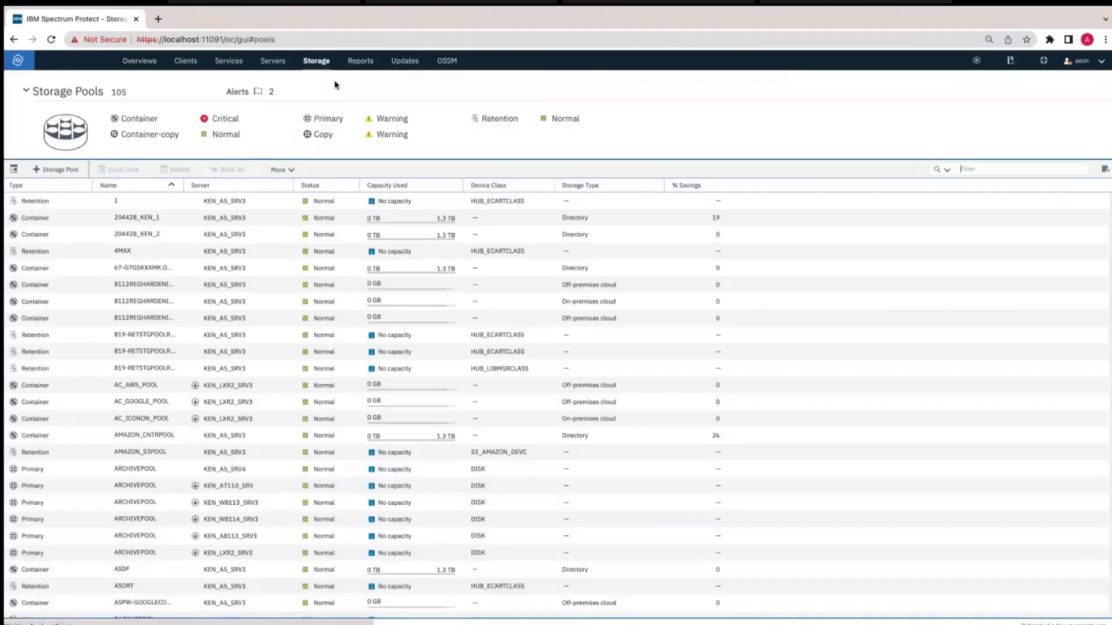
{"action": "left_click", "coordinate": [56, 169]}
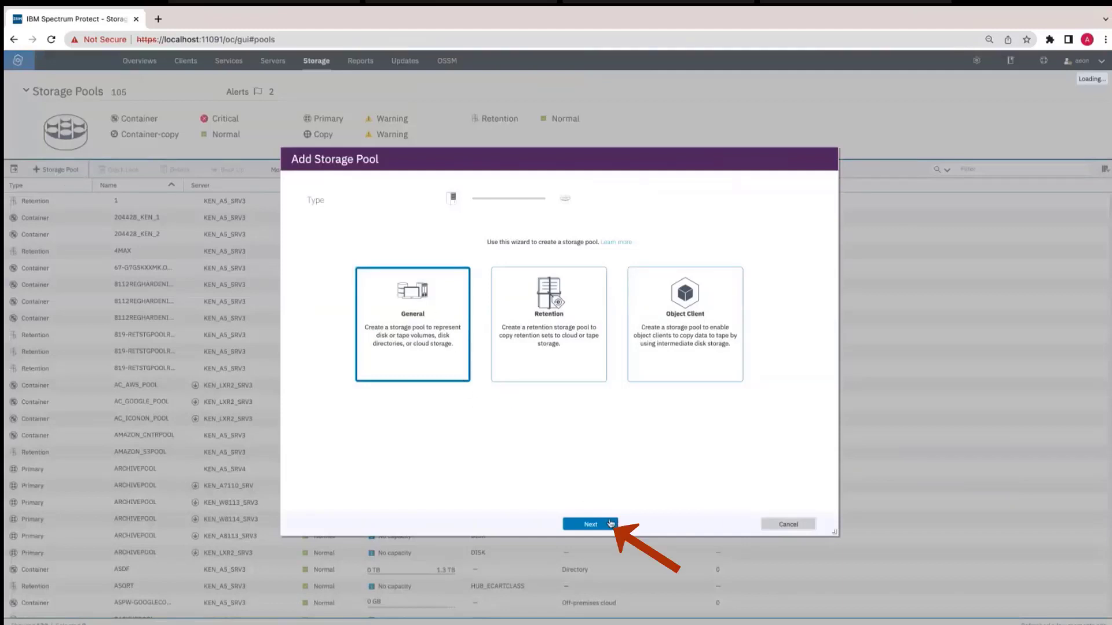
{"action": "left_click", "coordinate": [610, 523]}
{"action": "left_click", "coordinate": [561, 267]}
{"action": "type", "text": "demo_ibm"}
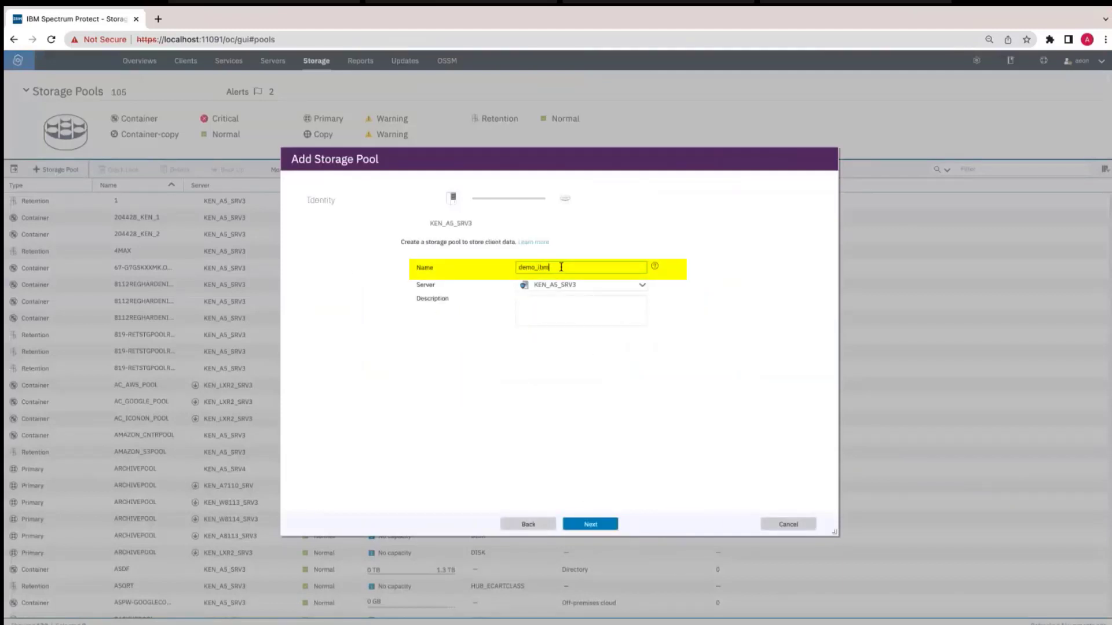
{"action": "left_click", "coordinate": [612, 527]}
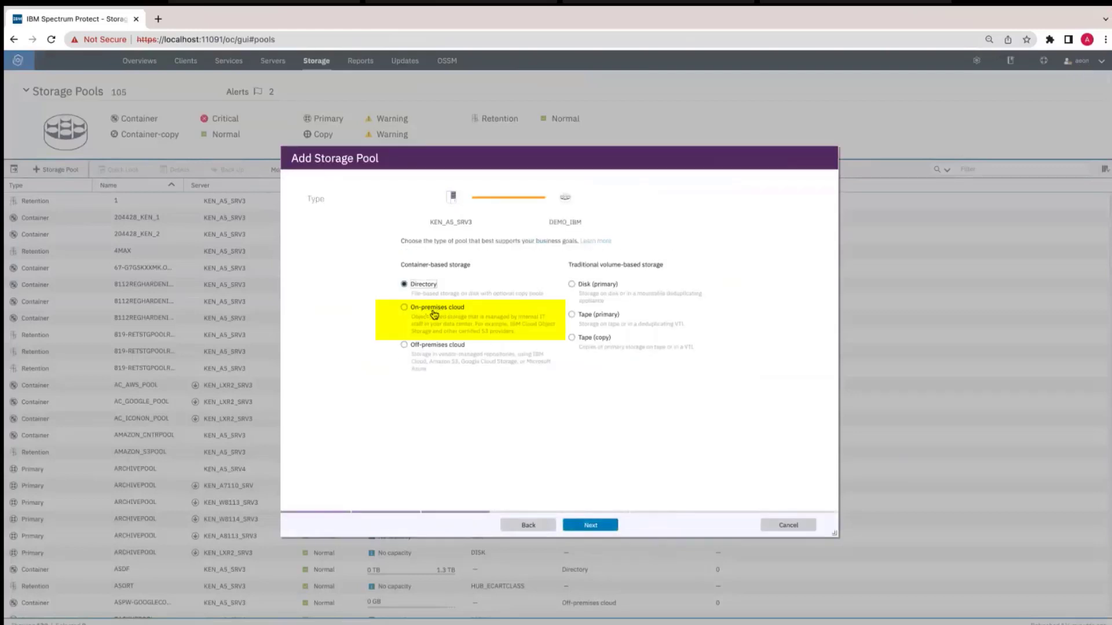
Set the pool type to on-premises cloud and move on to the credentials step.
{"action": "left_click", "coordinate": [434, 313]}
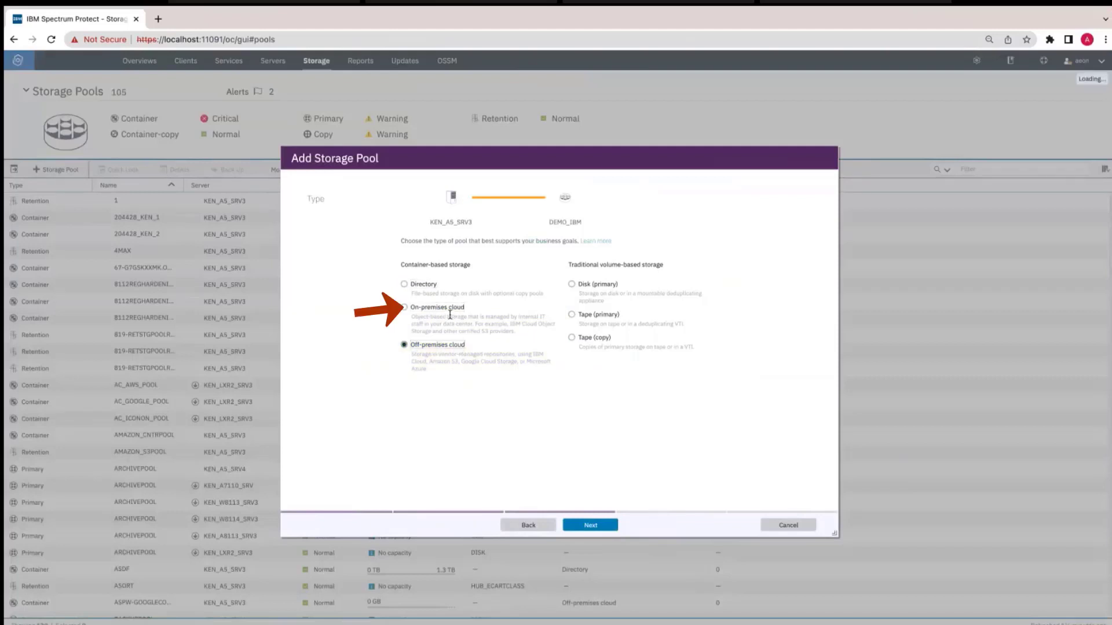
{"action": "left_click", "coordinate": [427, 312]}
{"action": "left_click", "coordinate": [593, 527]}
Create a new cloud connection DEMO_CONN of type IBM Cloud Object Storage System.
{"action": "left_click", "coordinate": [585, 310]}
{"action": "scroll", "coordinate": [637, 244], "scroll_direction": "down", "scroll_amount": 10}
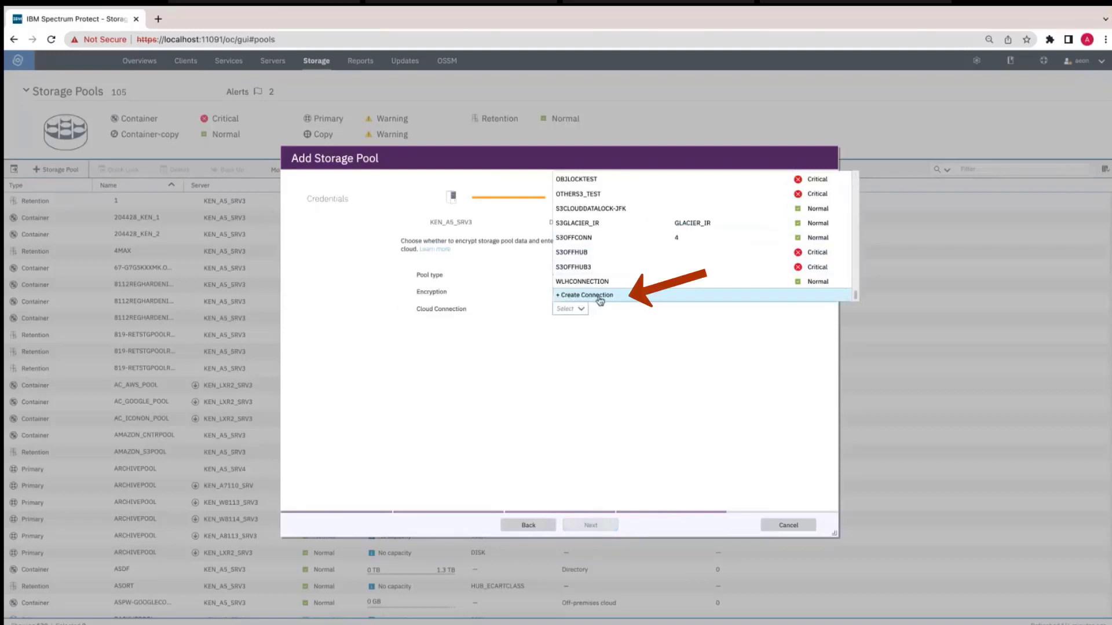
{"action": "left_click", "coordinate": [599, 296]}
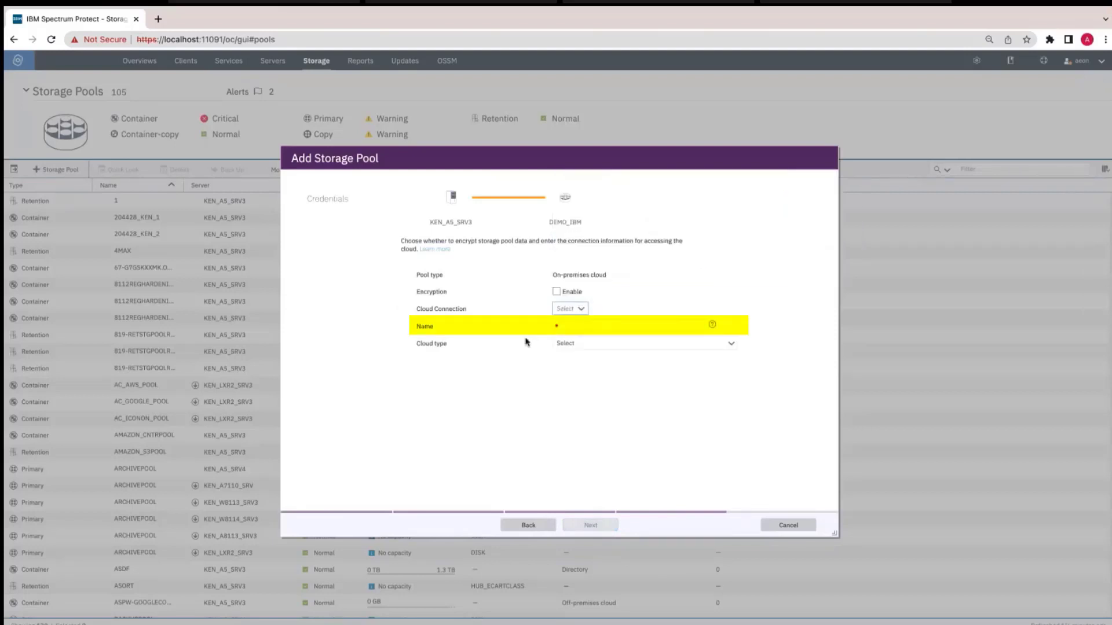
{"action": "left_click", "coordinate": [575, 327]}
{"action": "type", "text": "demo_conn"}
{"action": "left_click", "coordinate": [580, 343]}
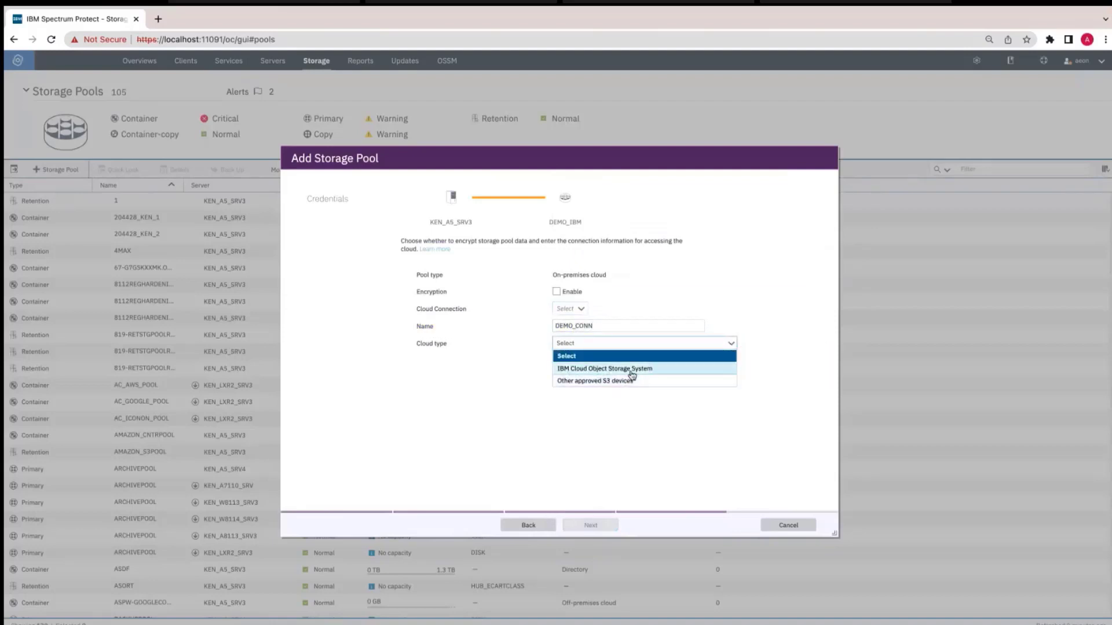
{"action": "left_click", "coordinate": [673, 371]}
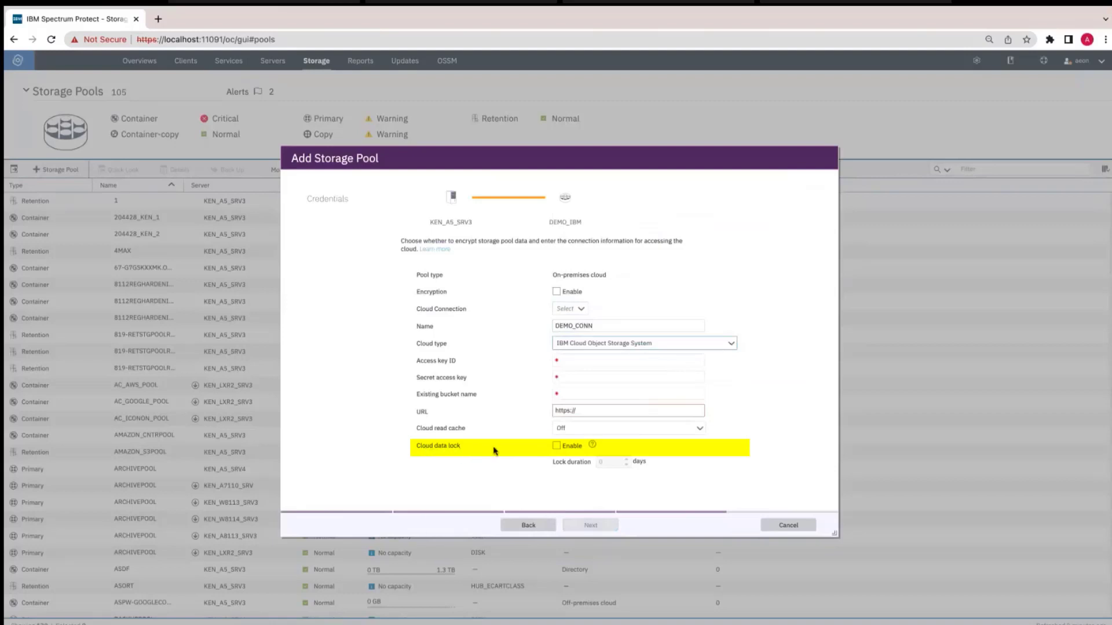
Enable cloud data lock for the pool with a 0-day lock duration.
{"action": "left_click", "coordinate": [557, 449]}
{"action": "left_click", "coordinate": [626, 460]}
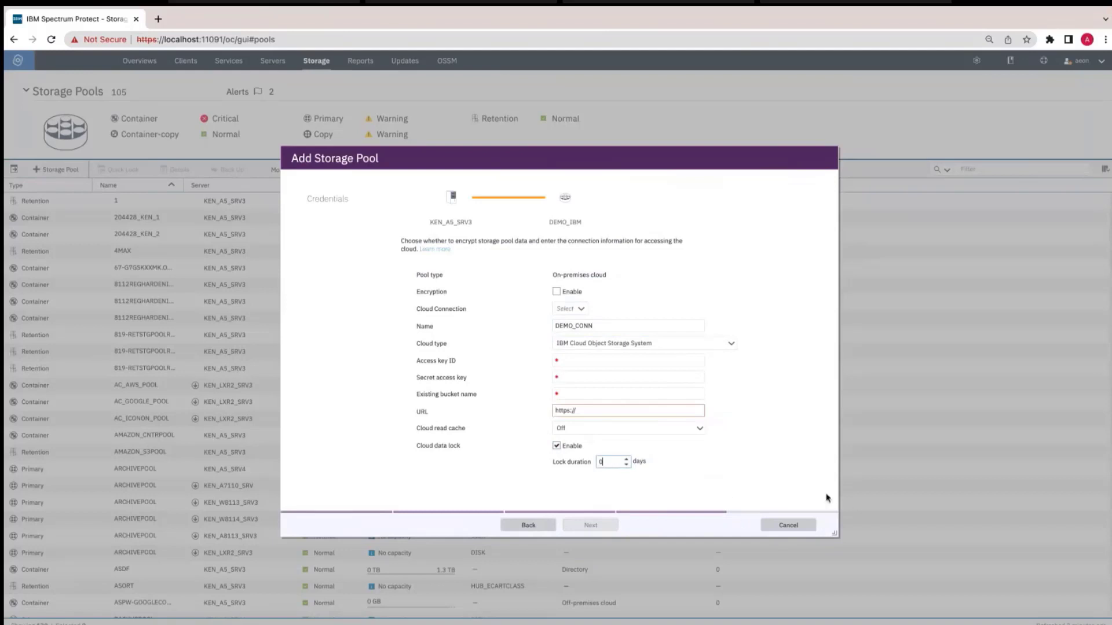
{"action": "left_click", "coordinate": [523, 527]}
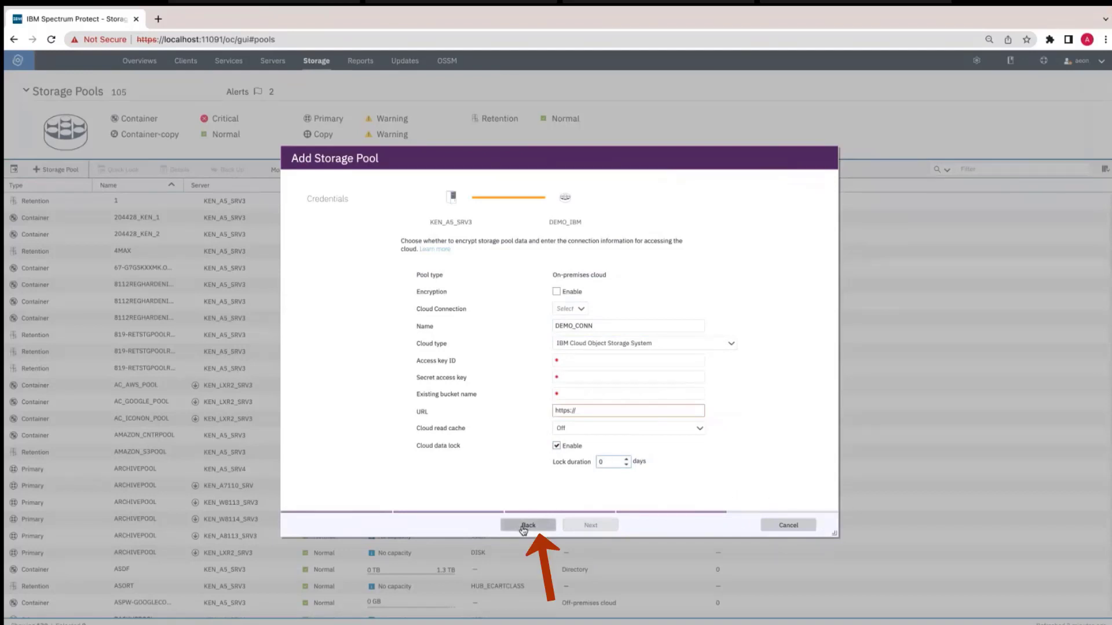
Switch the pool type to off-premises cloud and recreate connection DEMO_CONN as IBM Cloud Object Storage.
{"action": "left_click", "coordinate": [524, 527]}
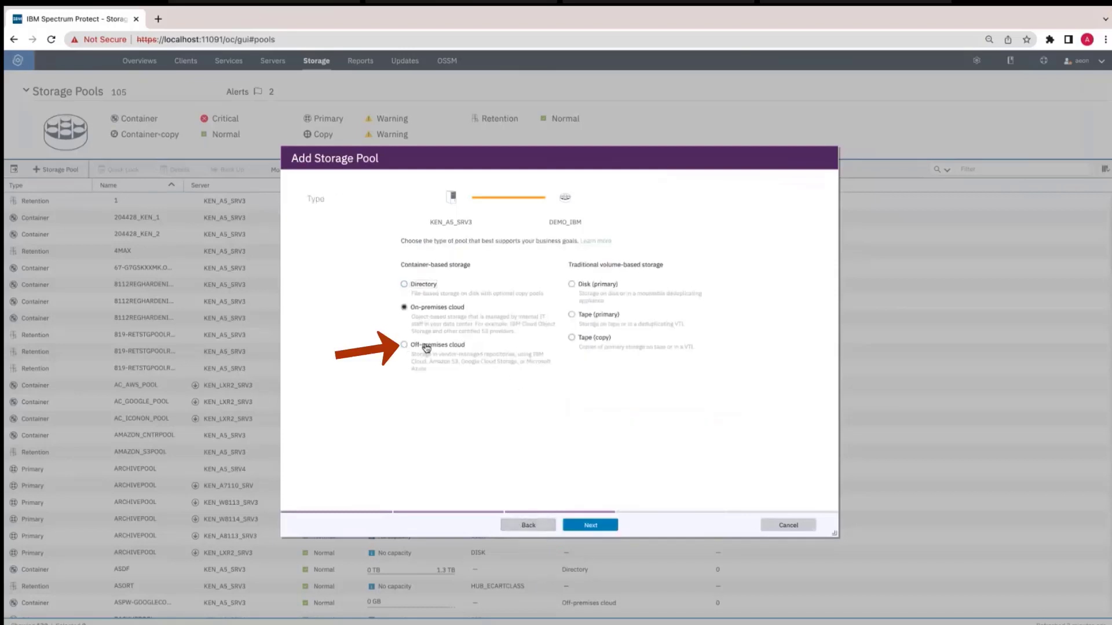
{"action": "left_click", "coordinate": [606, 525]}
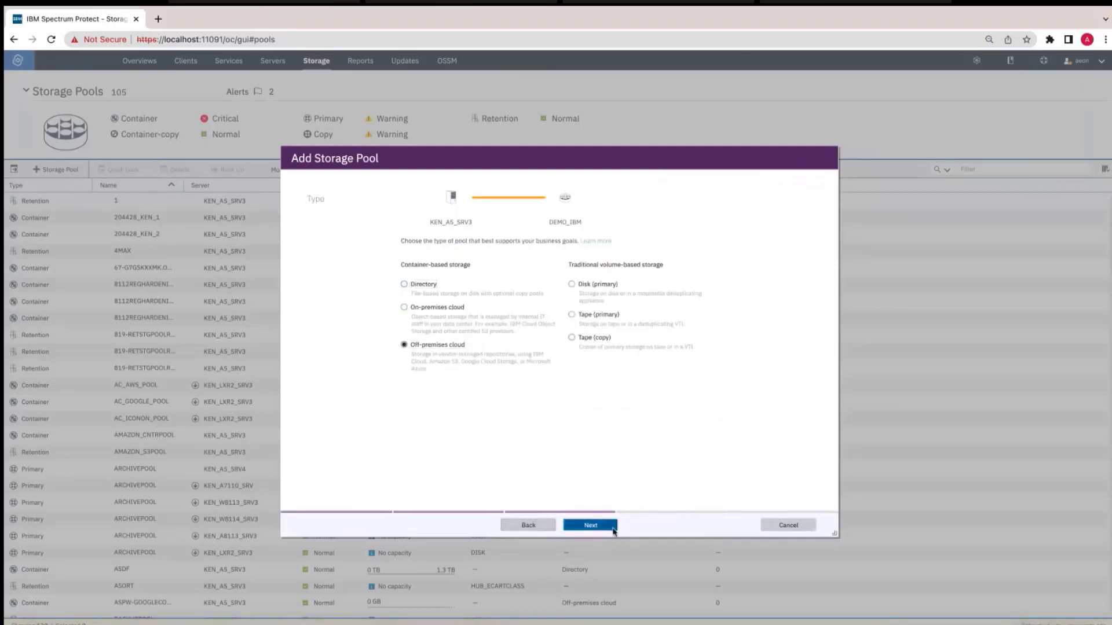
{"action": "left_click", "coordinate": [571, 301]}
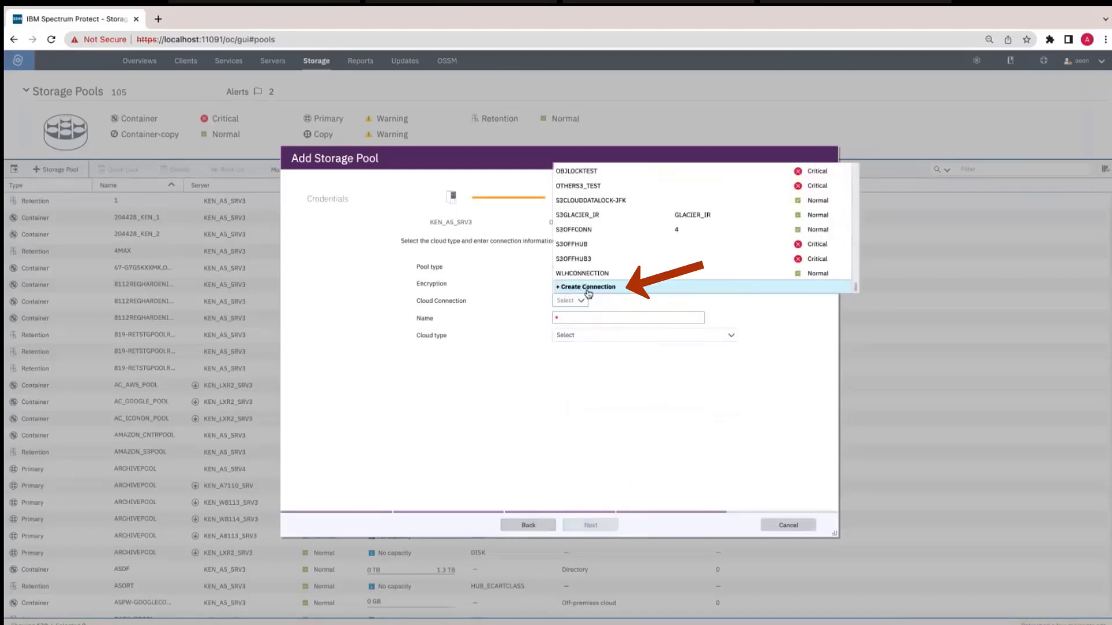
{"action": "left_click", "coordinate": [580, 318]}
{"action": "type", "text": "d"}
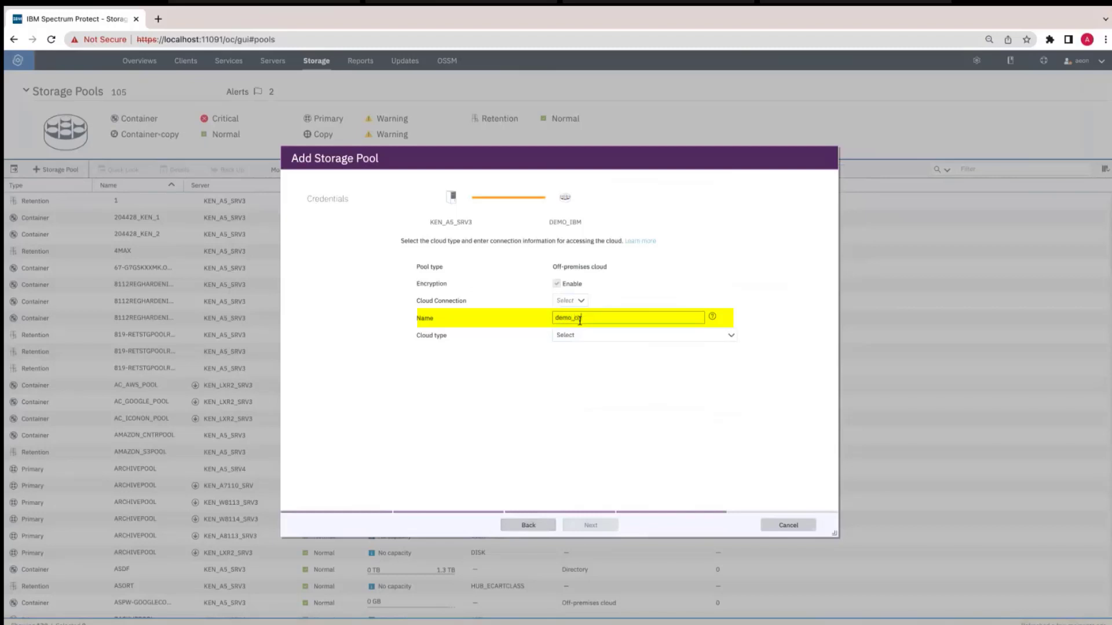
{"action": "type", "text": "emo_conn"}
{"action": "left_click", "coordinate": [624, 336]}
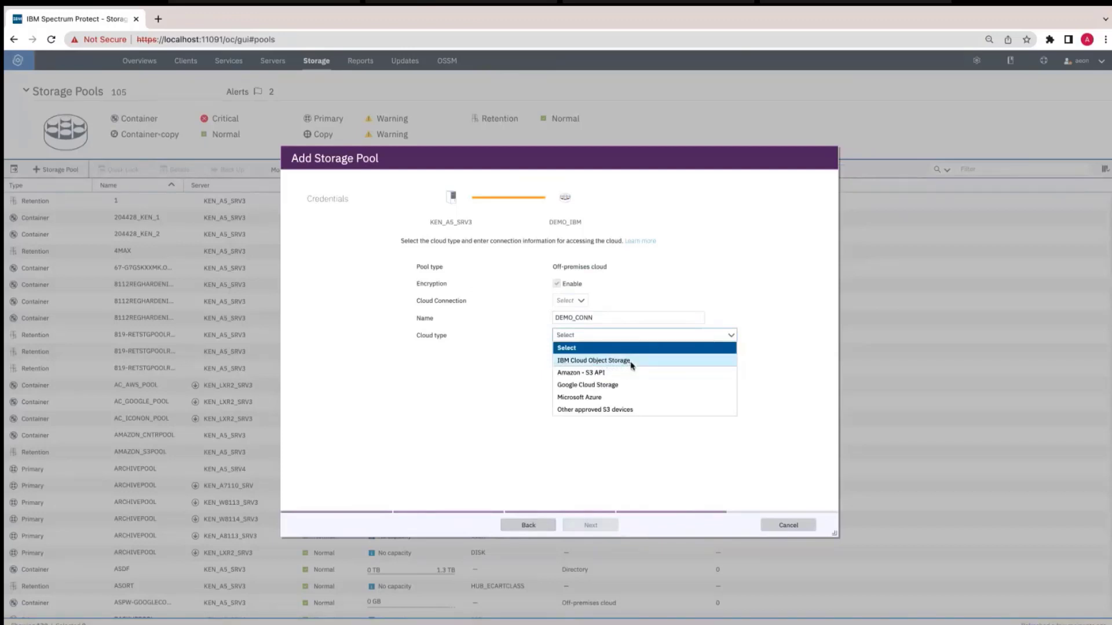
{"action": "left_click", "coordinate": [630, 363]}
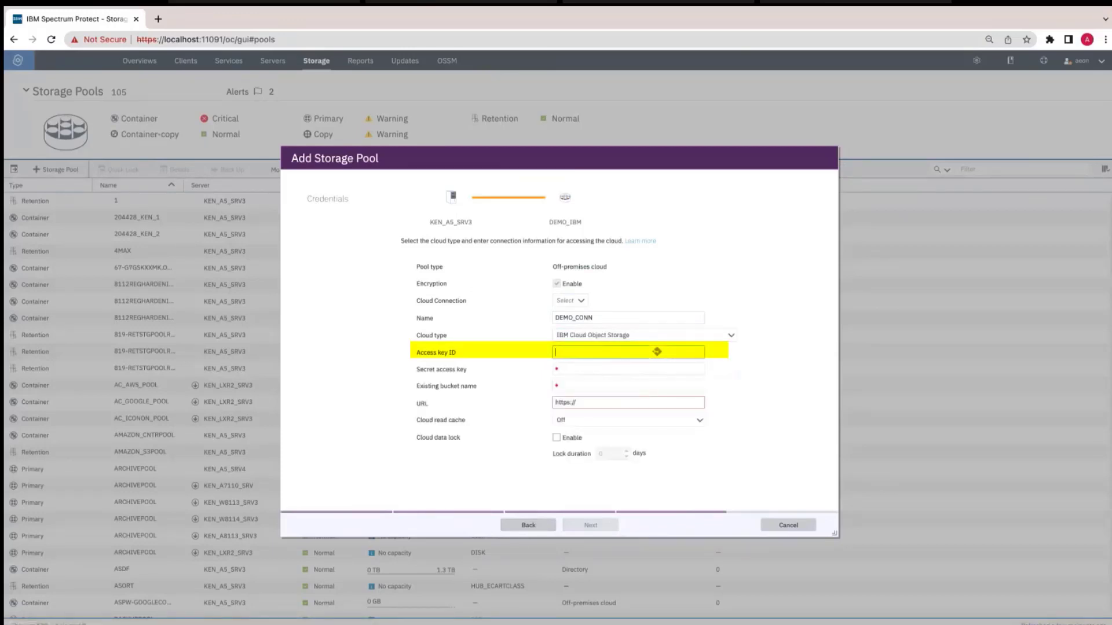
Paste the access key ID, secret access key, bucket jfk2022objectlock and the endpoint URL.
{"action": "key", "text": "super+v"}
{"action": "left_click", "coordinate": [694, 368]}
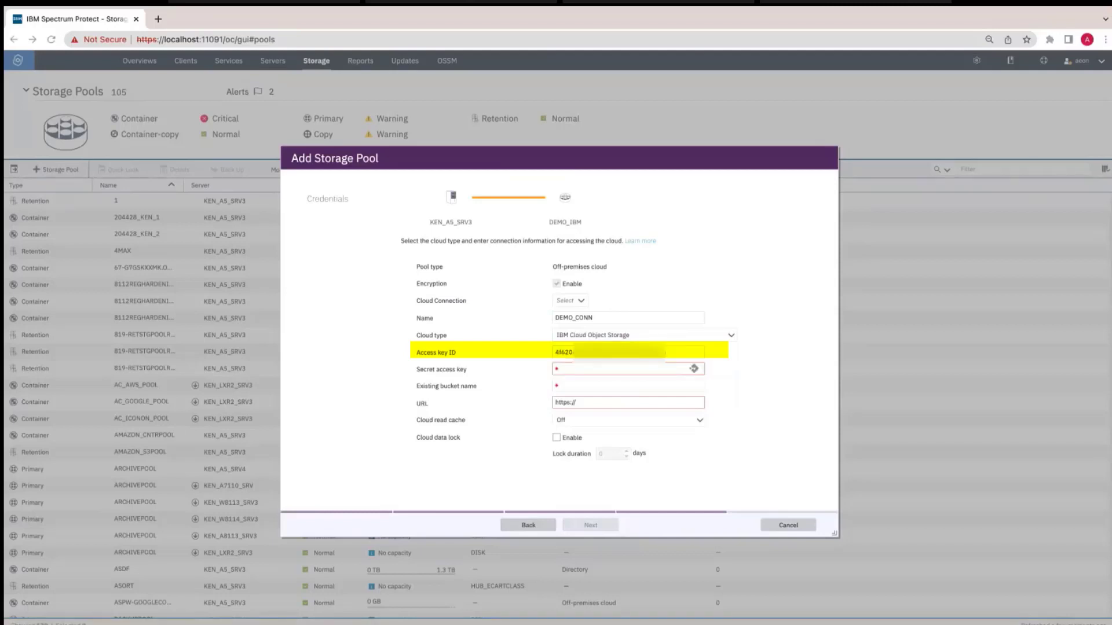
{"action": "left_click", "coordinate": [623, 370]}
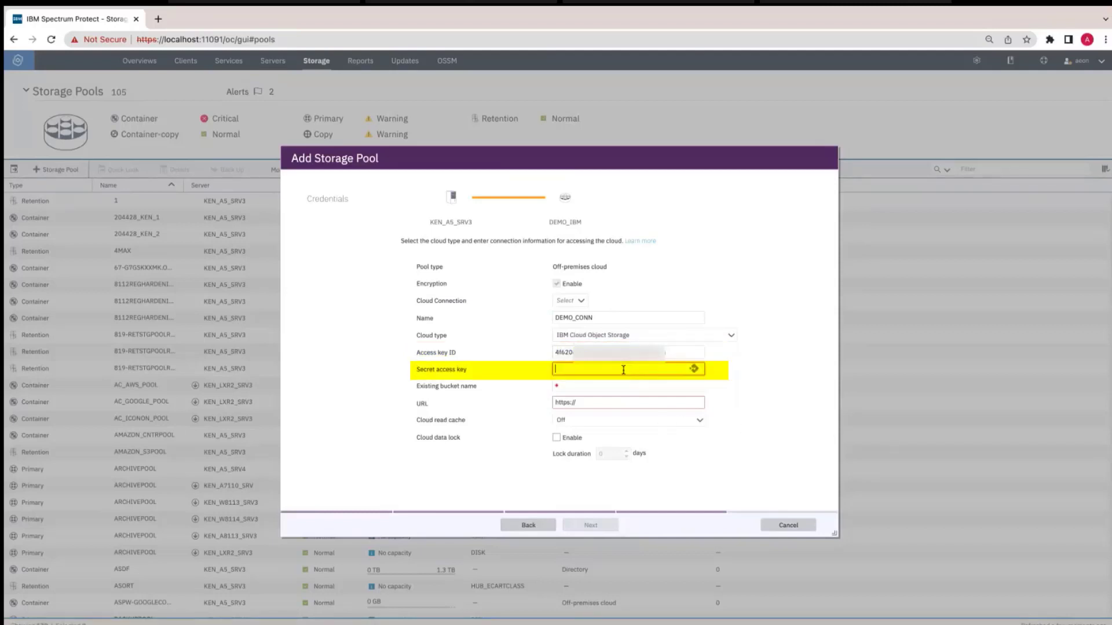
{"action": "key", "text": "super+v"}
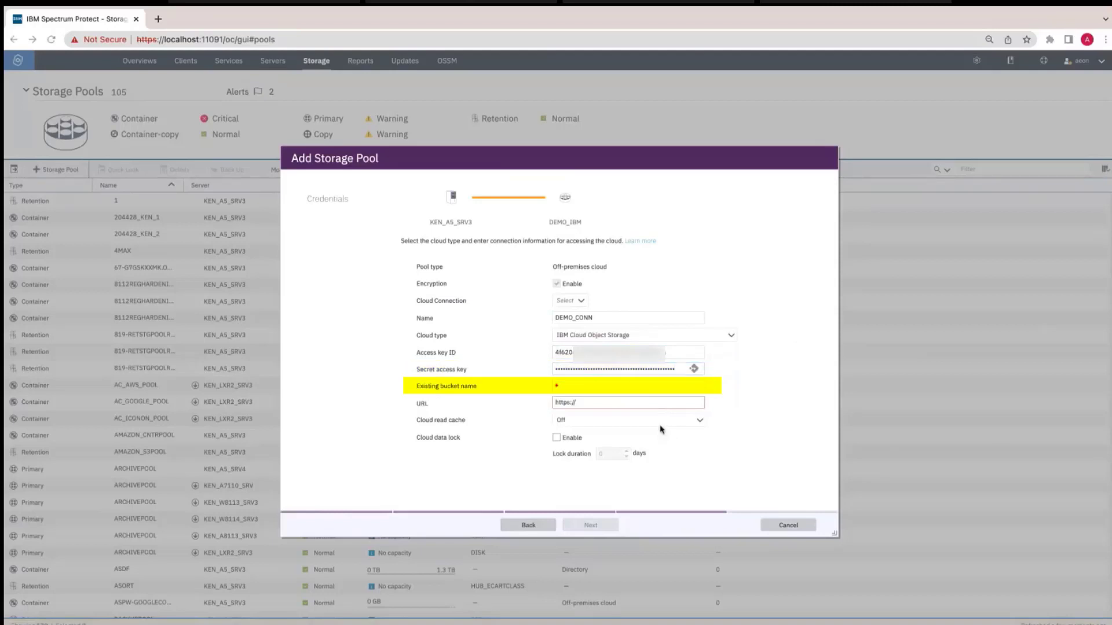
{"action": "left_click", "coordinate": [608, 386]}
{"action": "type", "text": "jfk2022objectlock"}
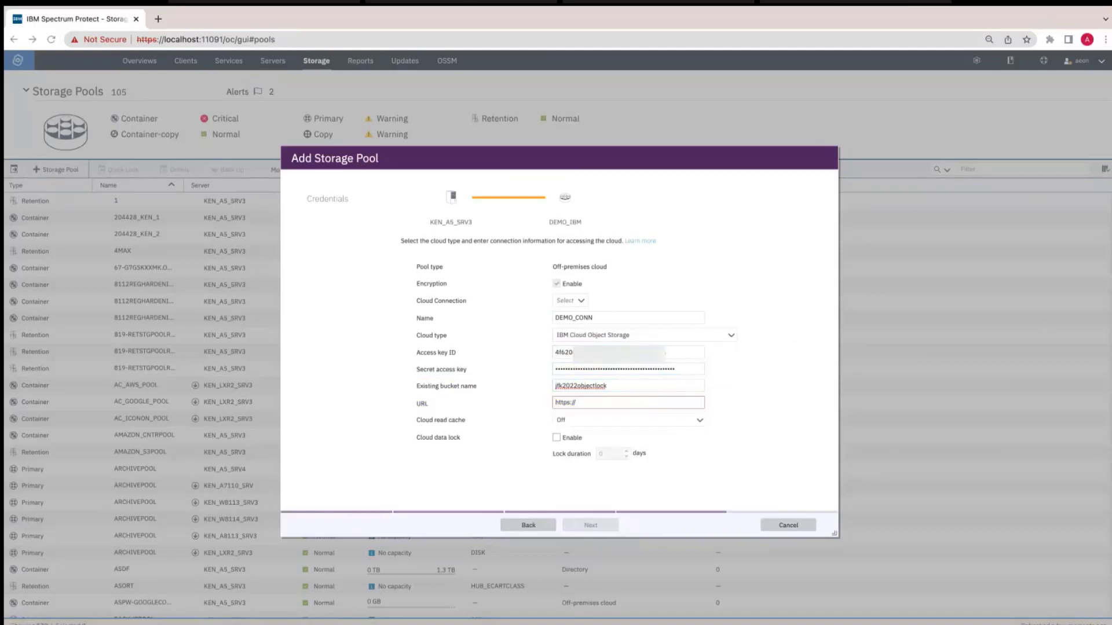
{"action": "type", "text": "s3.us-east.cloud-object-storage.appdomain.cloud"}
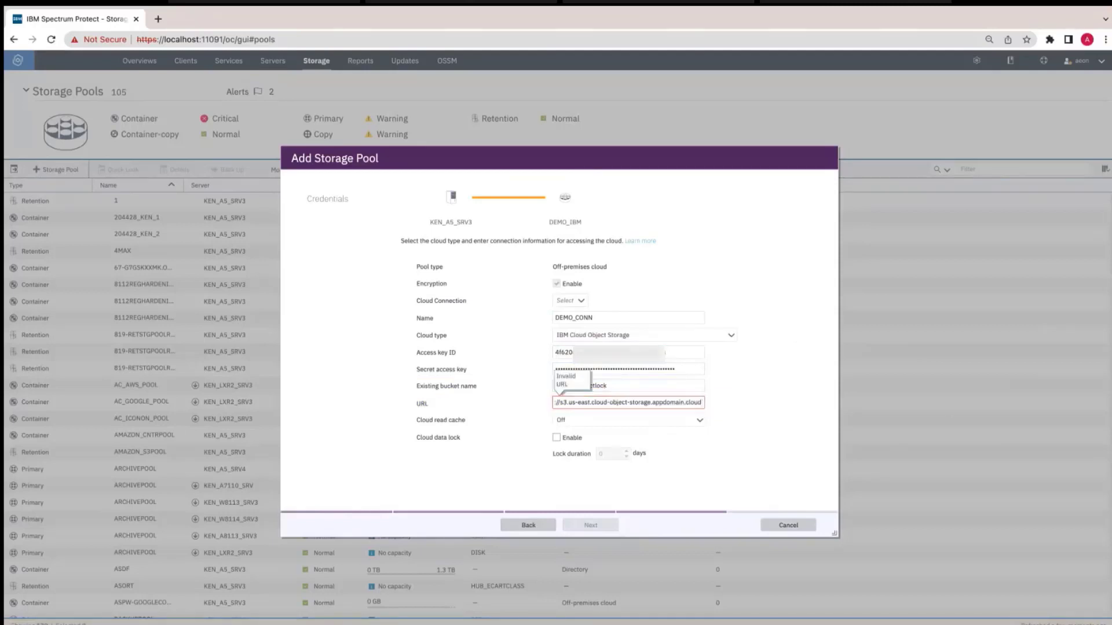
{"action": "left_click", "coordinate": [755, 407]}
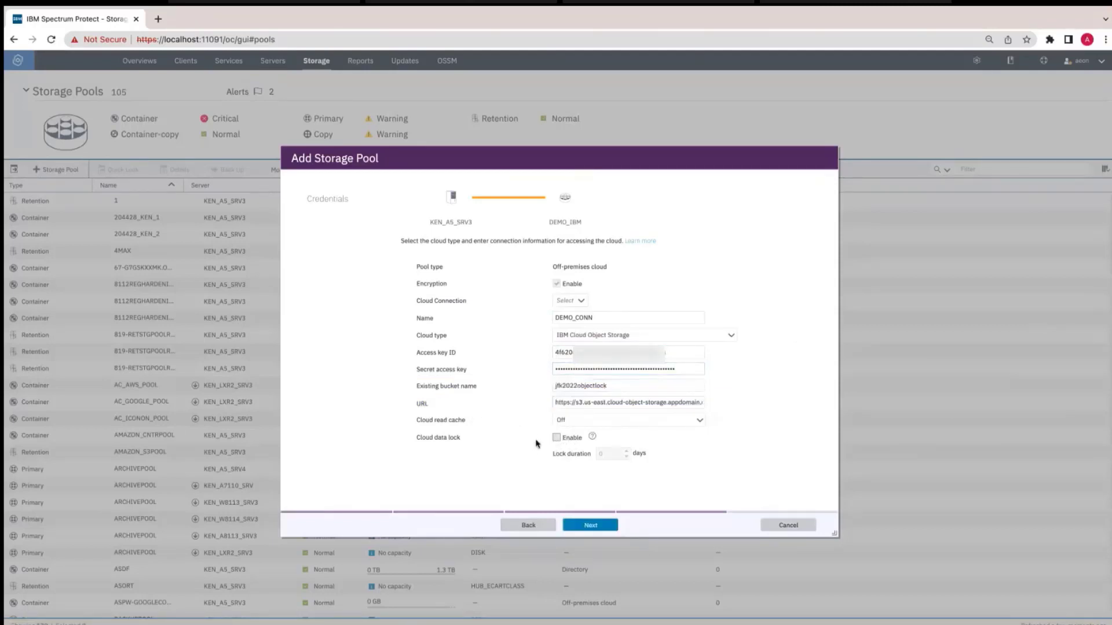
Enable cloud data lock for 1 day and create the connection.
{"action": "left_click", "coordinate": [557, 439]}
{"action": "left_click", "coordinate": [626, 451]}
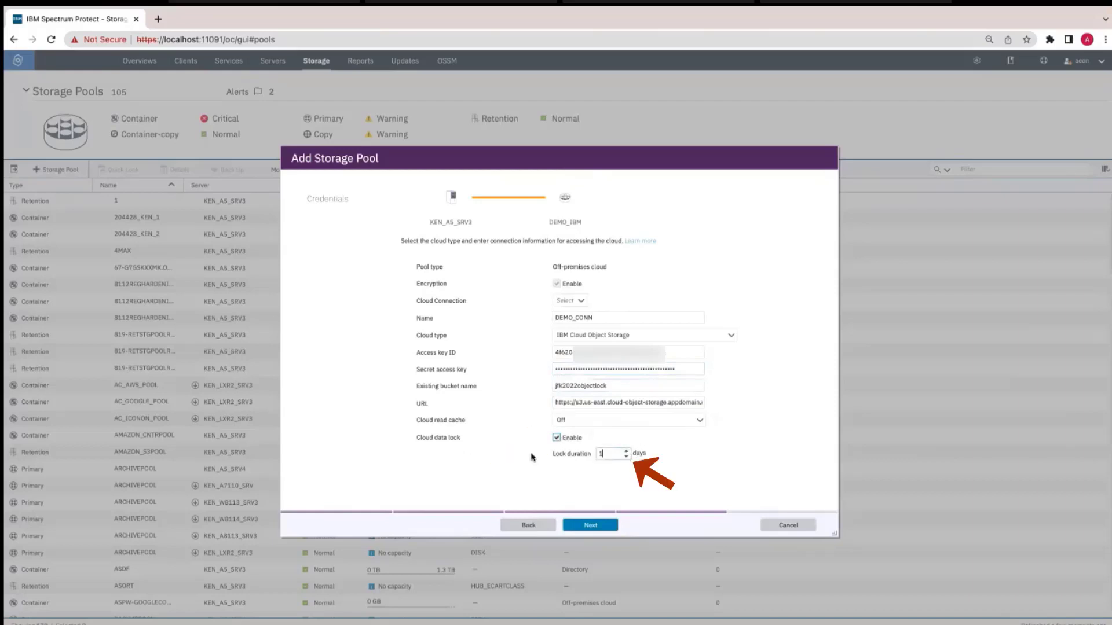
{"action": "left_click", "coordinate": [601, 524]}
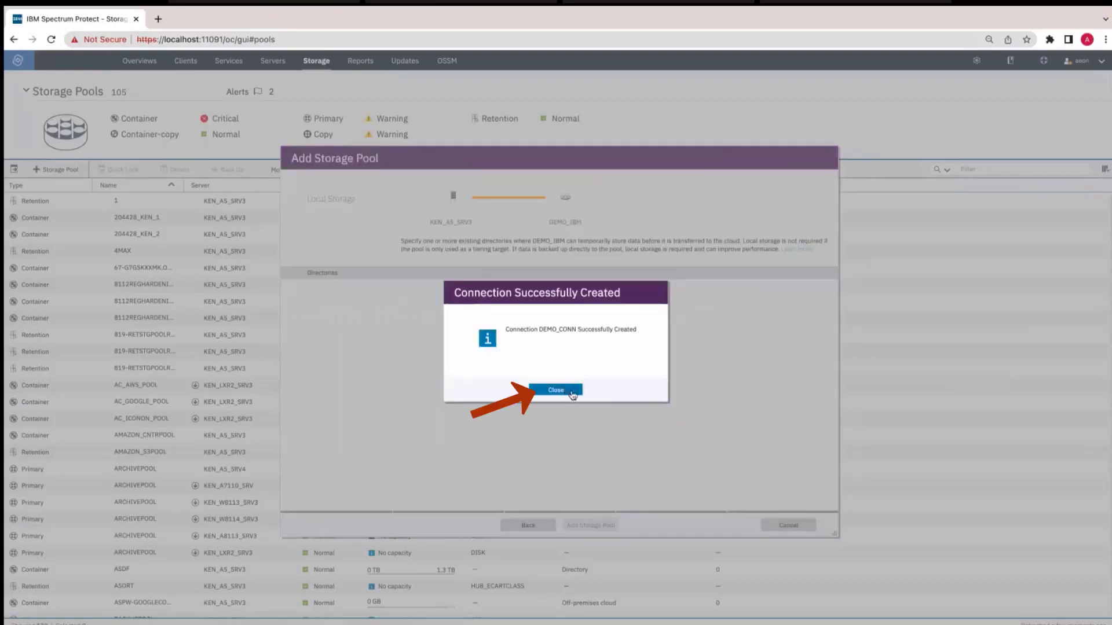
Add local directory /fvt/ken/srv3/Storage/ to DEMO_IBM, create the pool, and close the wizard.
{"action": "left_click", "coordinate": [556, 390]}
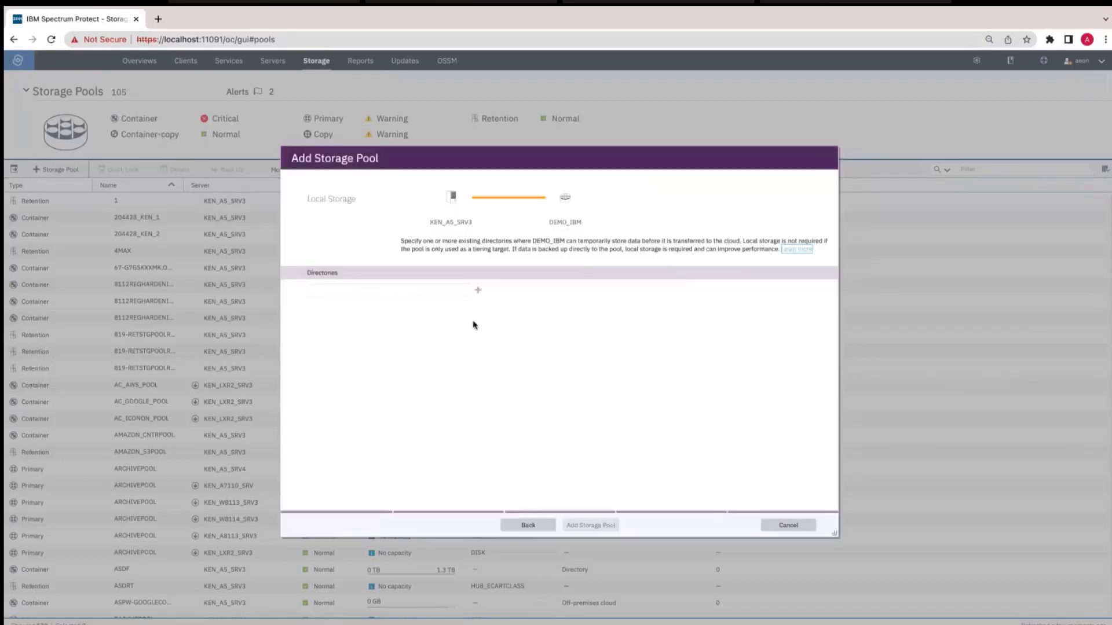
{"action": "left_click", "coordinate": [395, 291]}
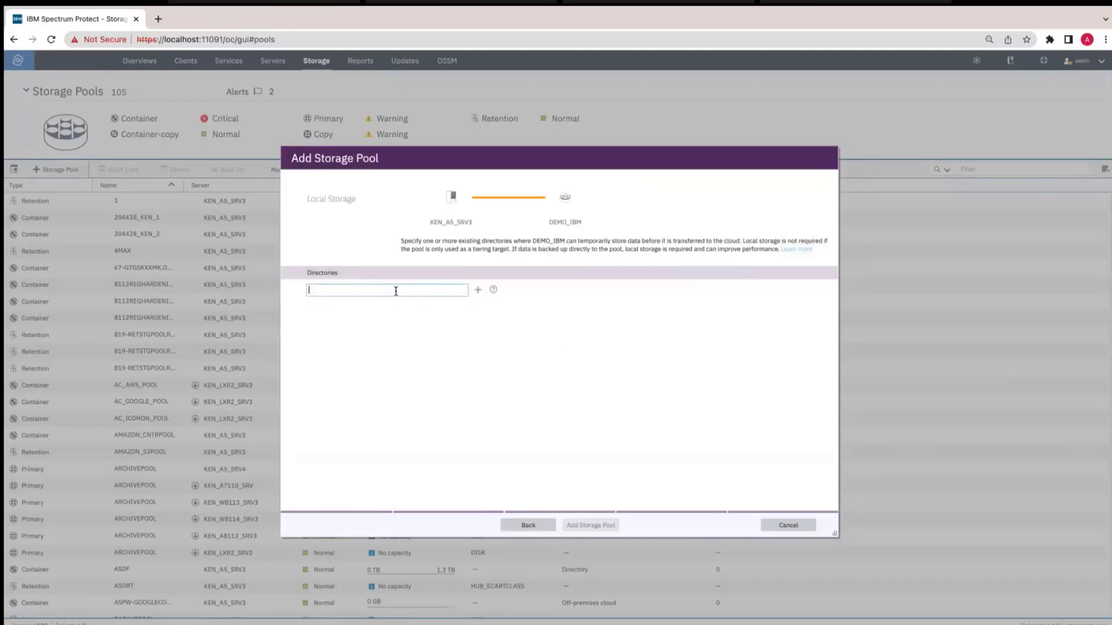
{"action": "type", "text": "/fvt/ken/srv3/Storage"}
{"action": "mouse_move", "coordinate": [371, 291]}
{"action": "left_mouse_down"}
{"action": "mouse_move", "coordinate": [293, 296]}
{"action": "mouse_move", "coordinate": [303, 292]}
{"action": "left_mouse_up"}
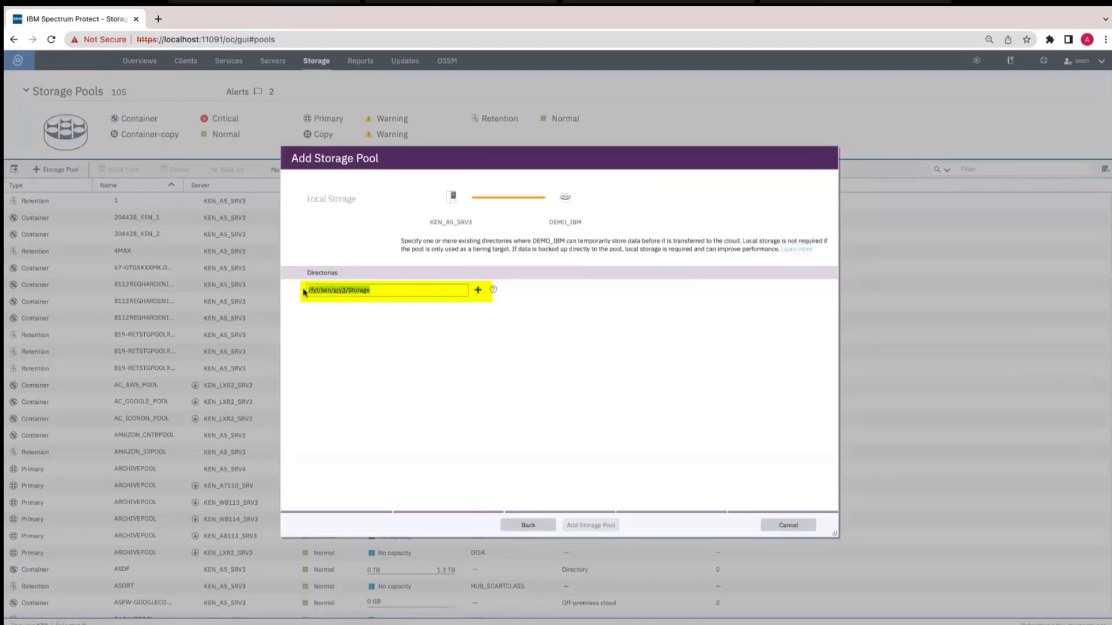
{"action": "left_click", "coordinate": [478, 294]}
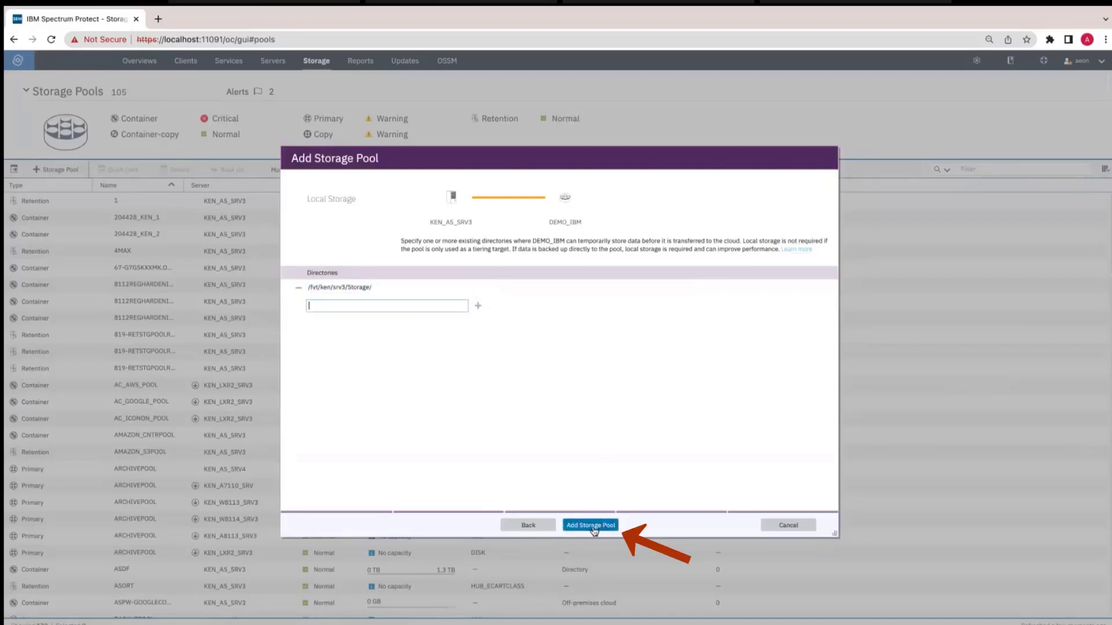
{"action": "left_click", "coordinate": [590, 525]}
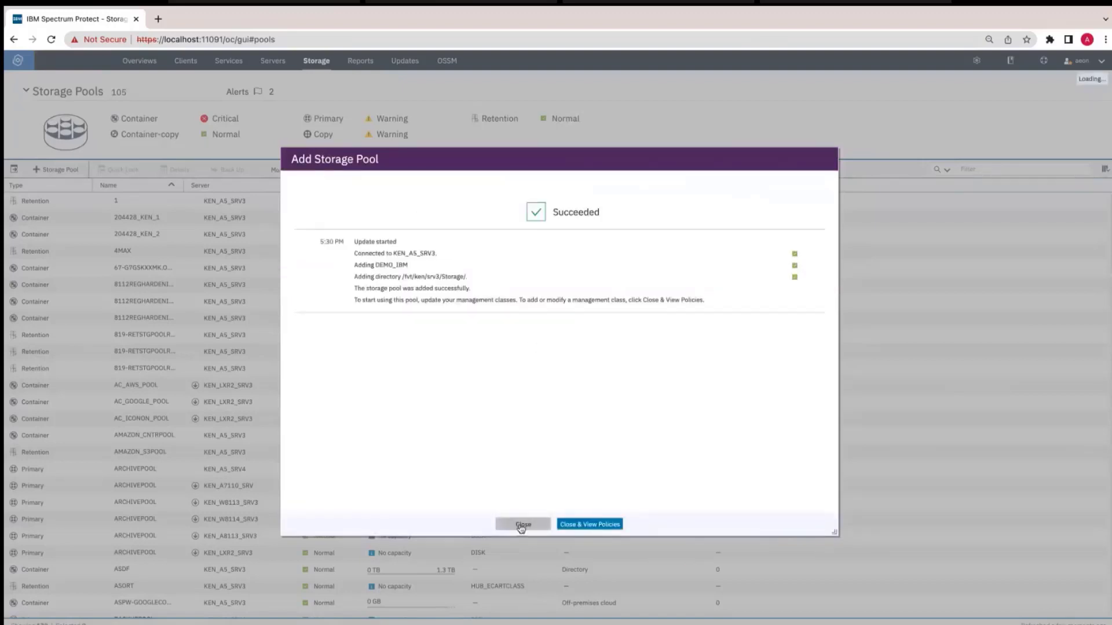
{"action": "left_click", "coordinate": [522, 525]}
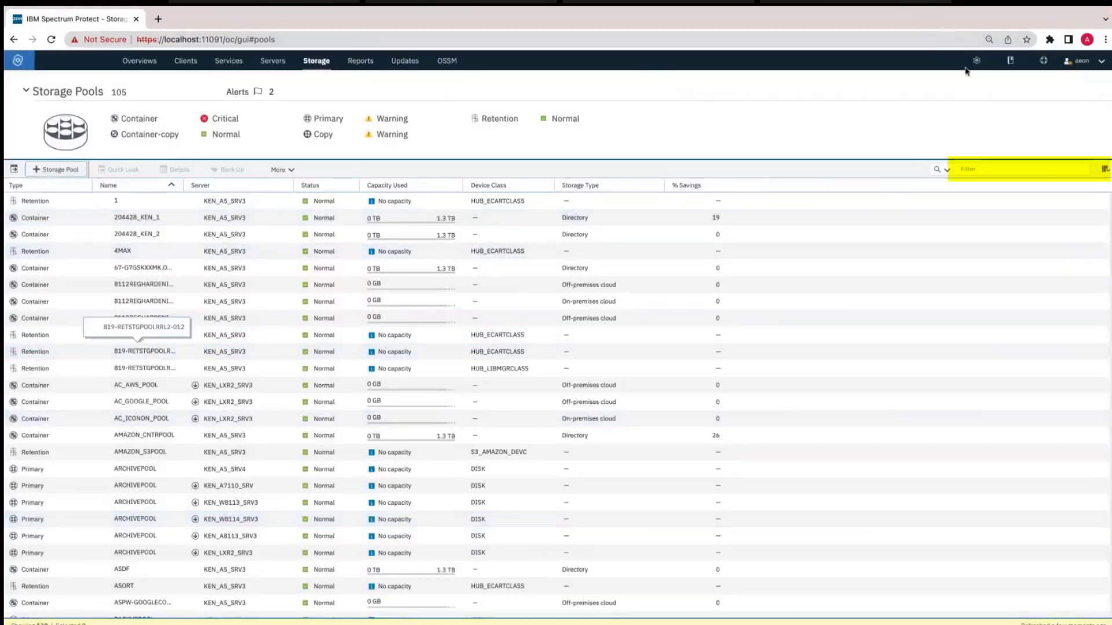
Filter the storage pool list by 'demo' and select DEMO_IBM.
{"action": "left_click", "coordinate": [1025, 171]}
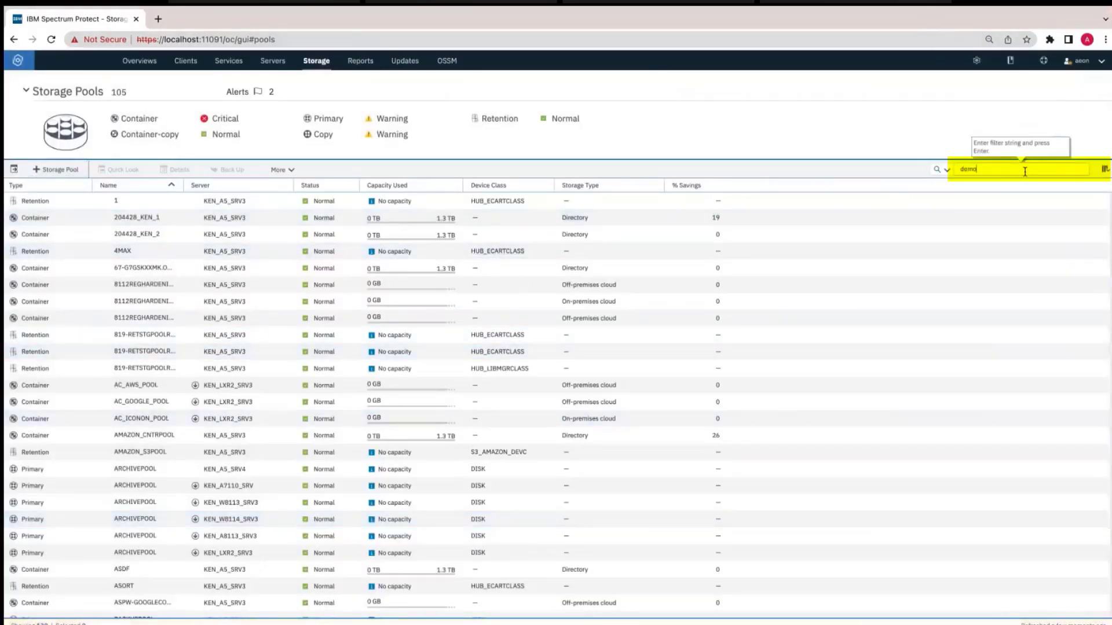
{"action": "key", "text": "Return"}
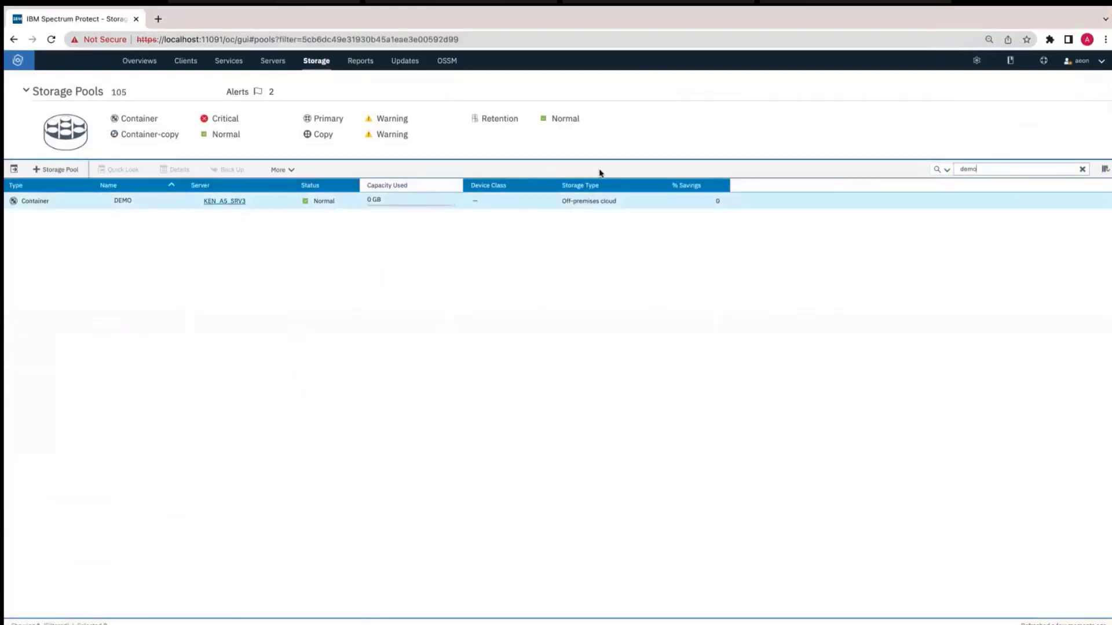
{"action": "left_click", "coordinate": [167, 219]}
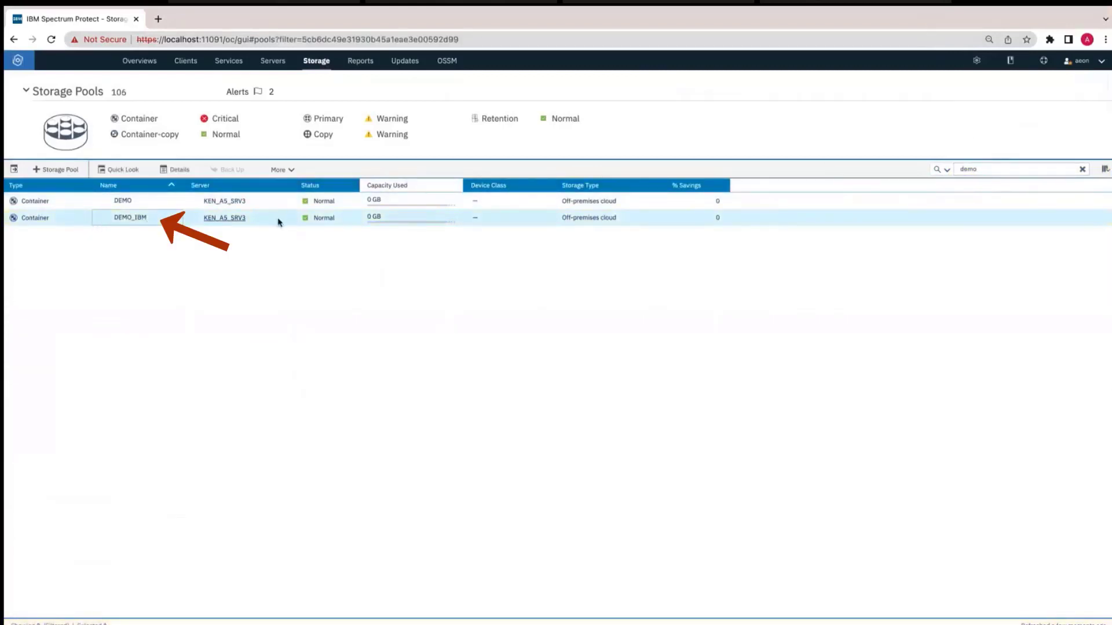
Check DEMO_IBM's Quick Look summary for a 1-day cloud data lock, then open its details.
{"action": "left_click", "coordinate": [131, 173]}
{"action": "scroll", "coordinate": [630, 339], "scroll_direction": "down", "scroll_amount": 3}
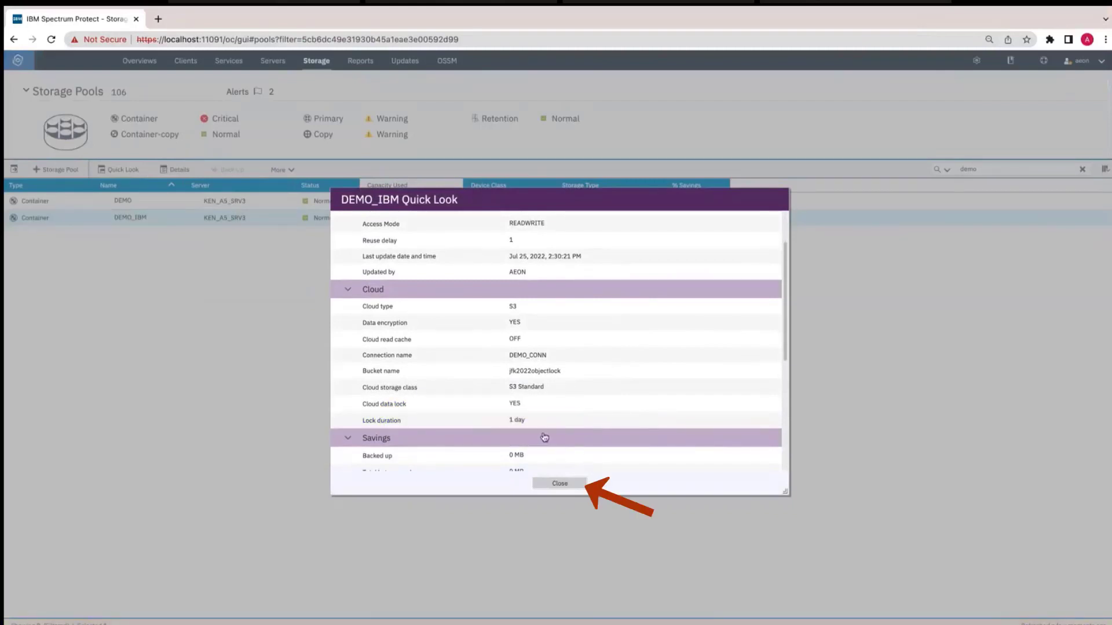
{"action": "left_click", "coordinate": [576, 488]}
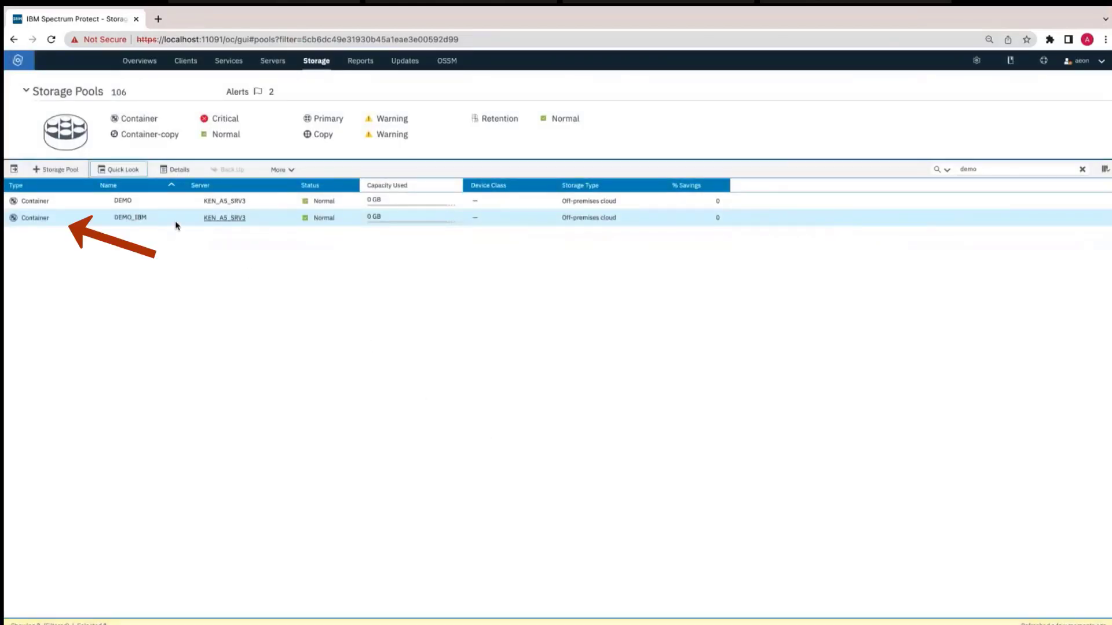
{"action": "left_click", "coordinate": [180, 172]}
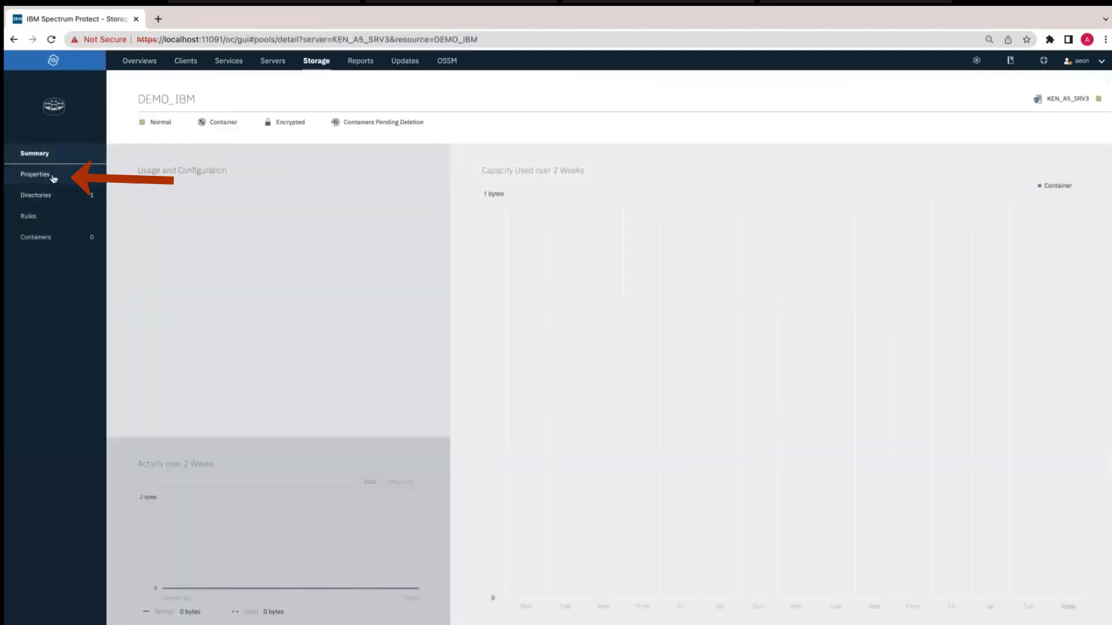
In DEMO_IBM's properties, unlock the cloud settings and try saving a lock duration of 0 days.
{"action": "left_click", "coordinate": [52, 176]}
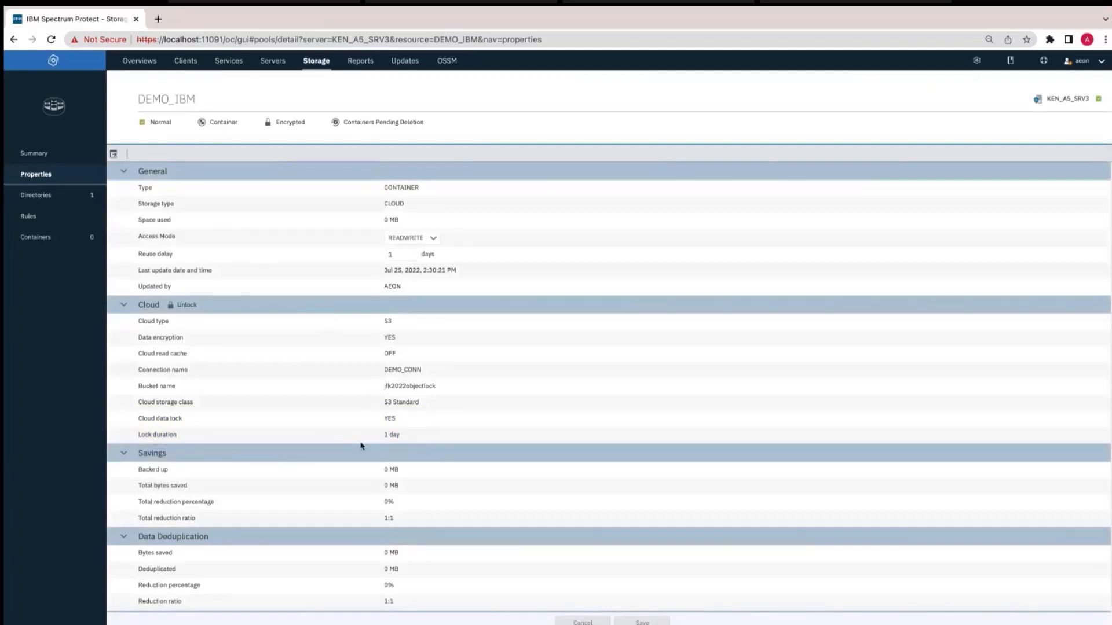
{"action": "left_click", "coordinate": [189, 307]}
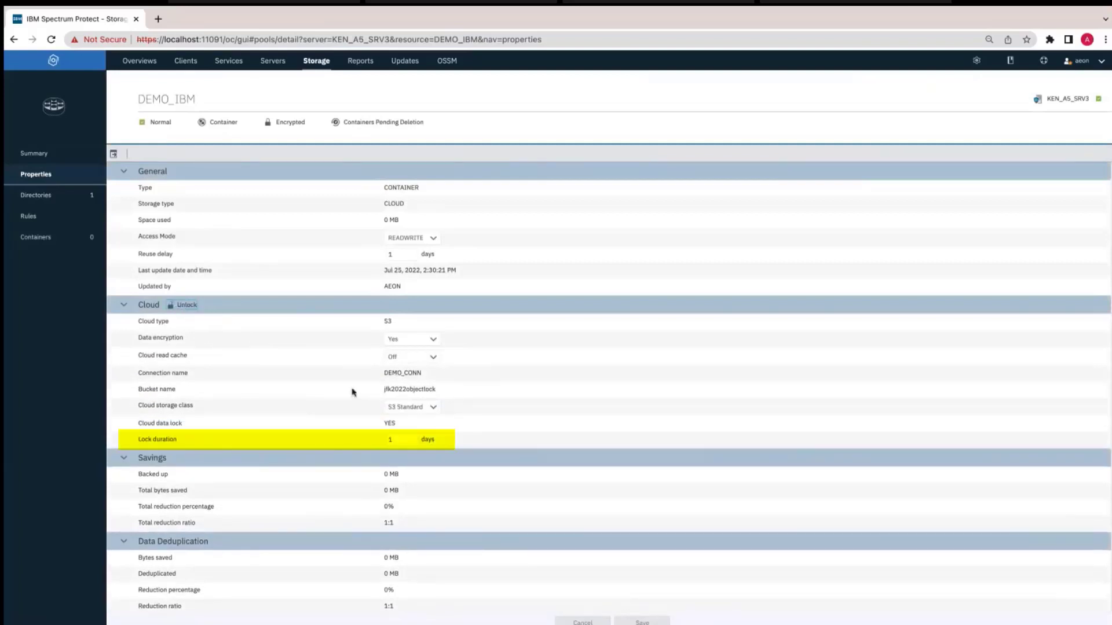
{"action": "left_click", "coordinate": [403, 440]}
{"action": "left_click", "coordinate": [403, 440]}
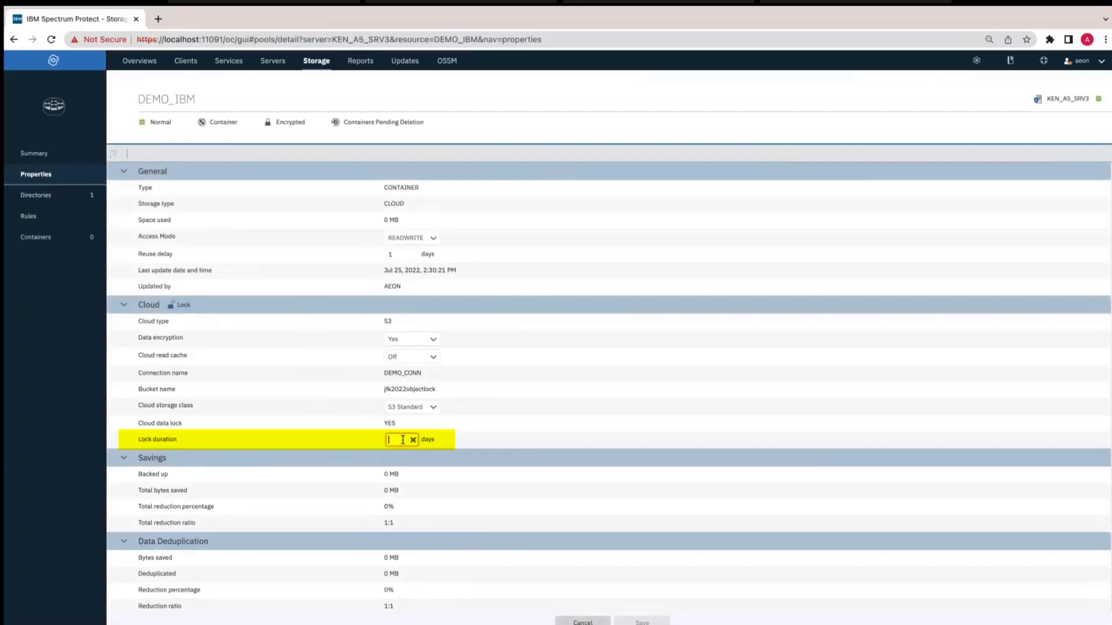
{"action": "key", "text": "BackSpace"}
{"action": "type", "text": "1"}
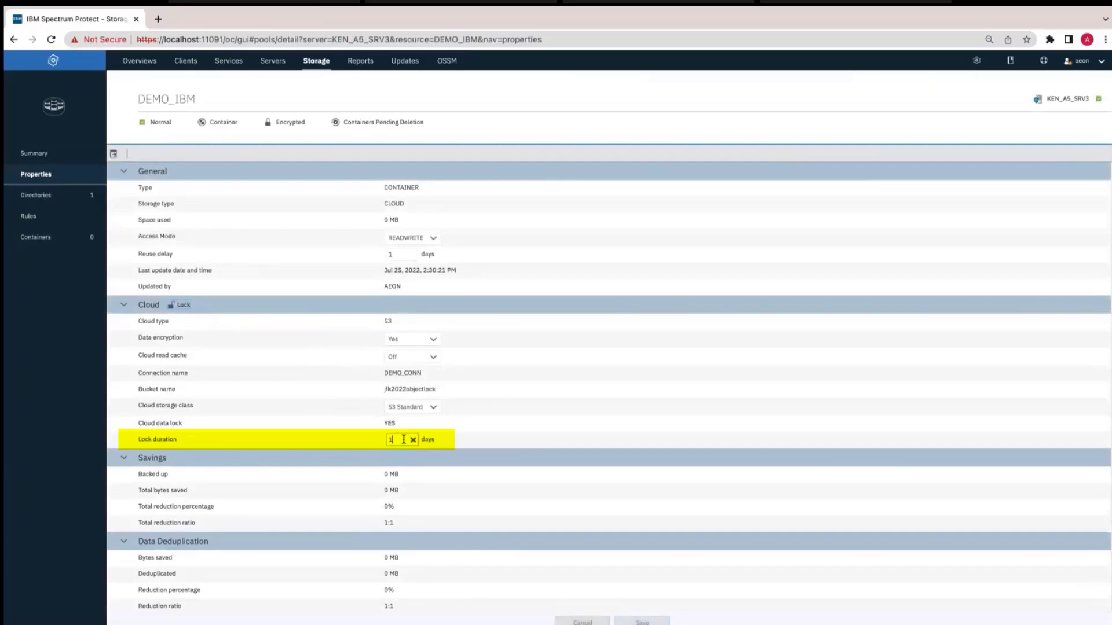
{"action": "key", "text": "BackSpace"}
{"action": "type", "text": "0"}
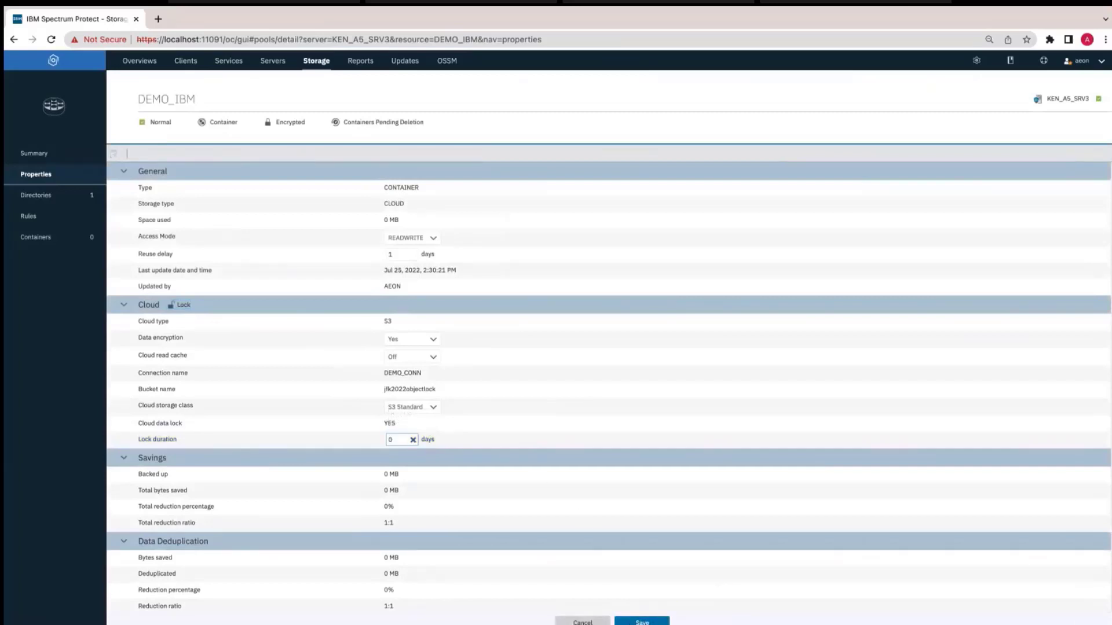
{"action": "left_click", "coordinate": [642, 621]}
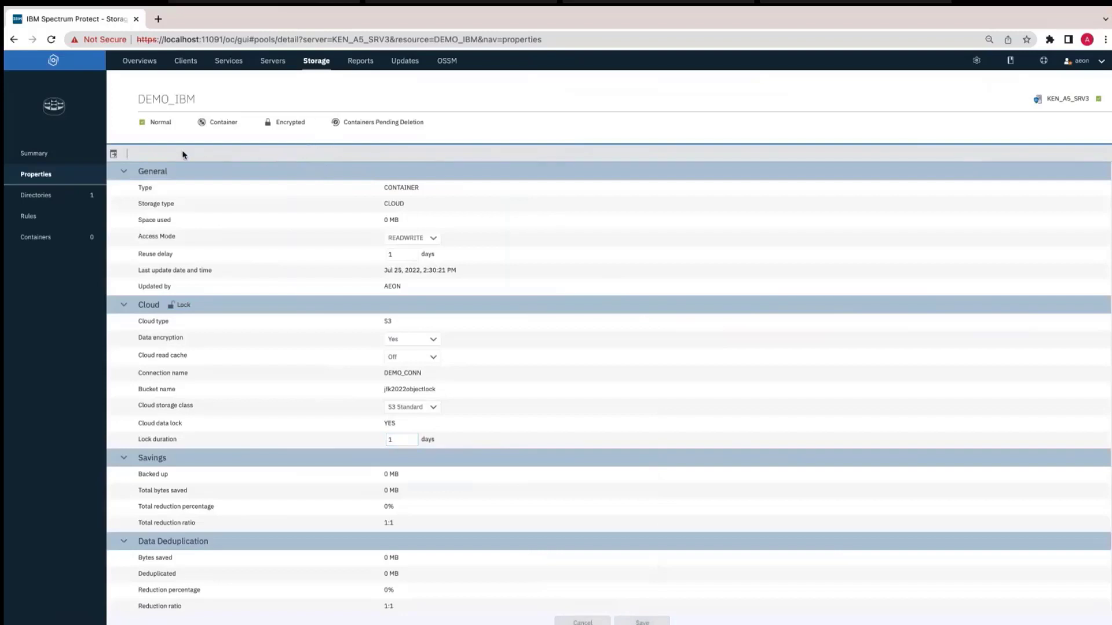
List DEMO_IBM's containers, filter for pending deletion, then clear the filter.
{"action": "left_click", "coordinate": [46, 243]}
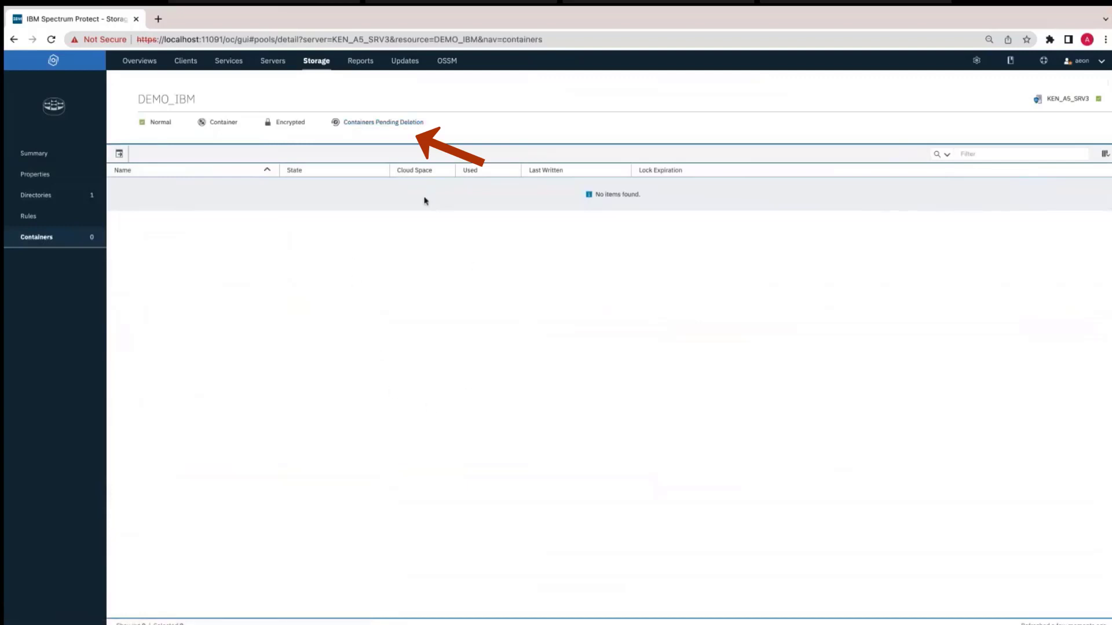
{"action": "left_click", "coordinate": [403, 128]}
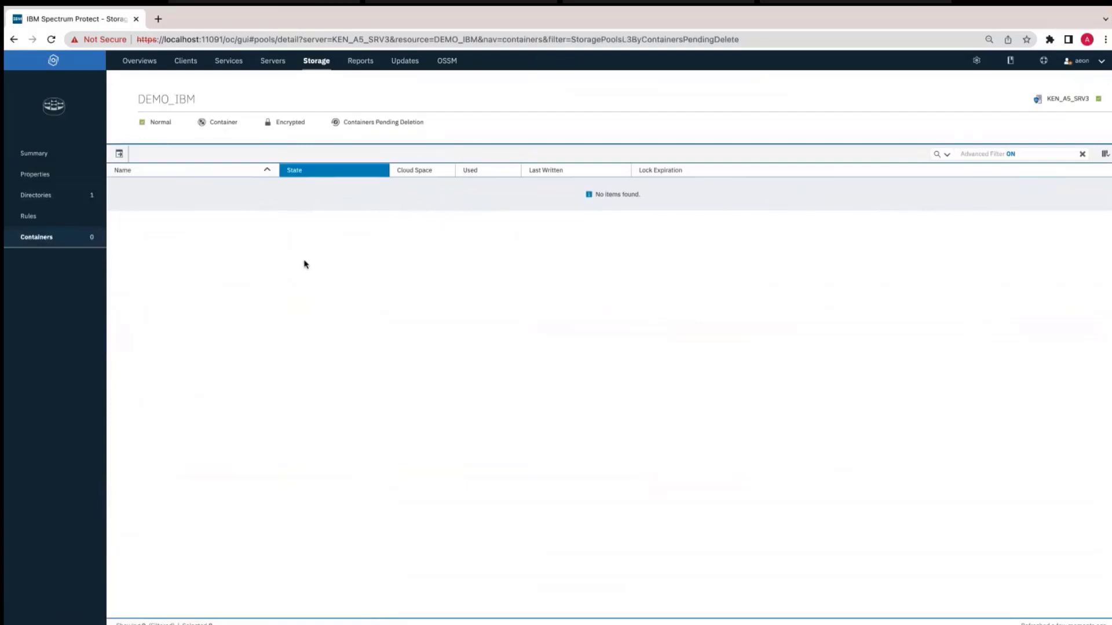
{"action": "left_click", "coordinate": [1081, 154]}
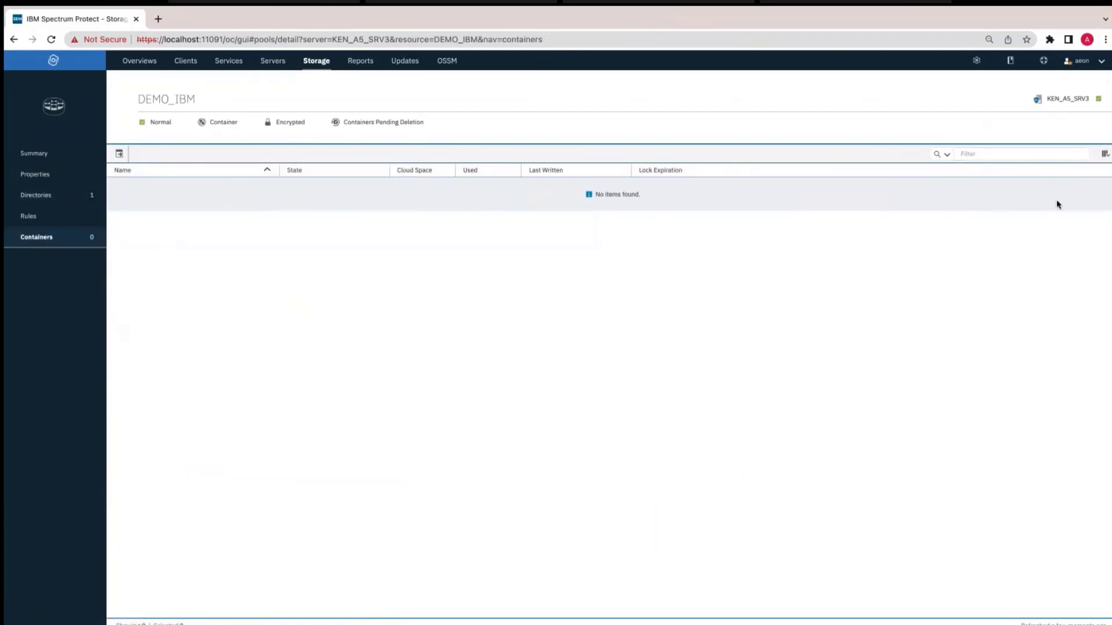